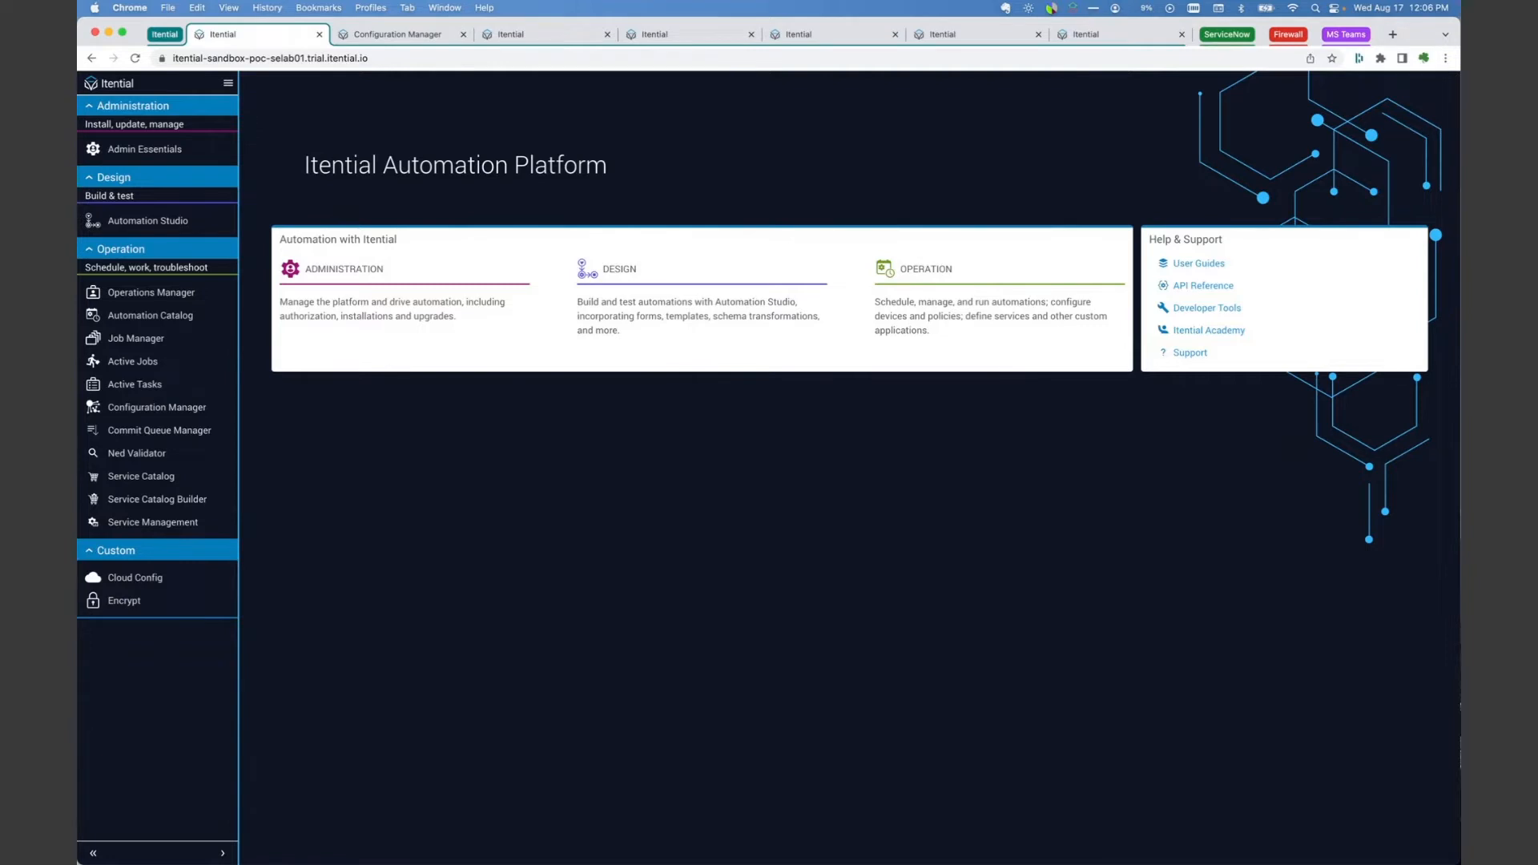
# Step: Switch to ServiceNow and open the Create Security Policy Palo Alto item from the favorite Catalogs page's Automation Catalog
pyautogui.click(1222, 35)
pyautogui.click(1199, 39)
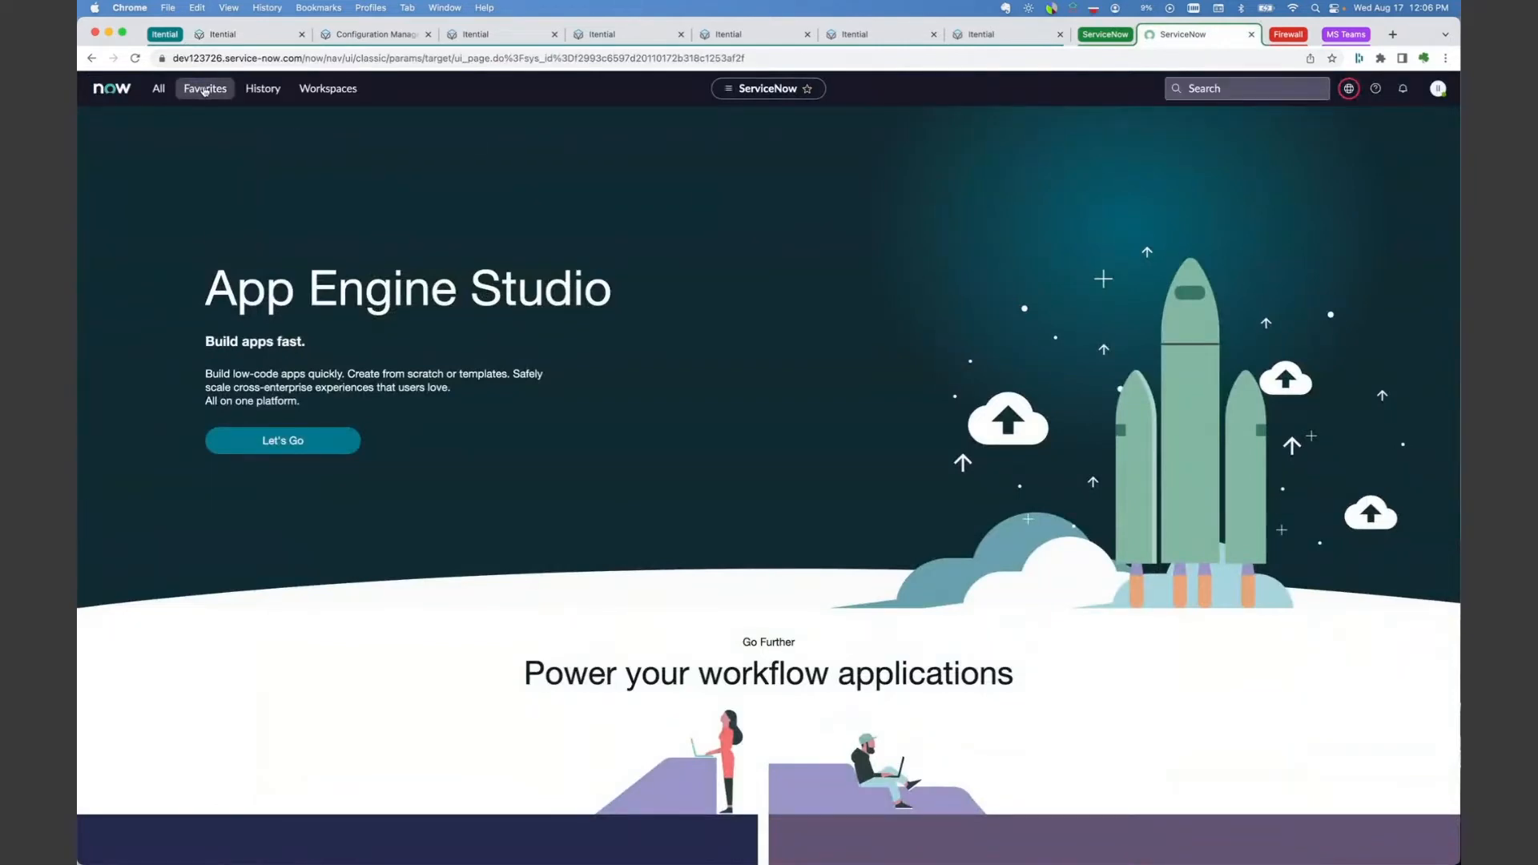
pyautogui.click(205, 88)
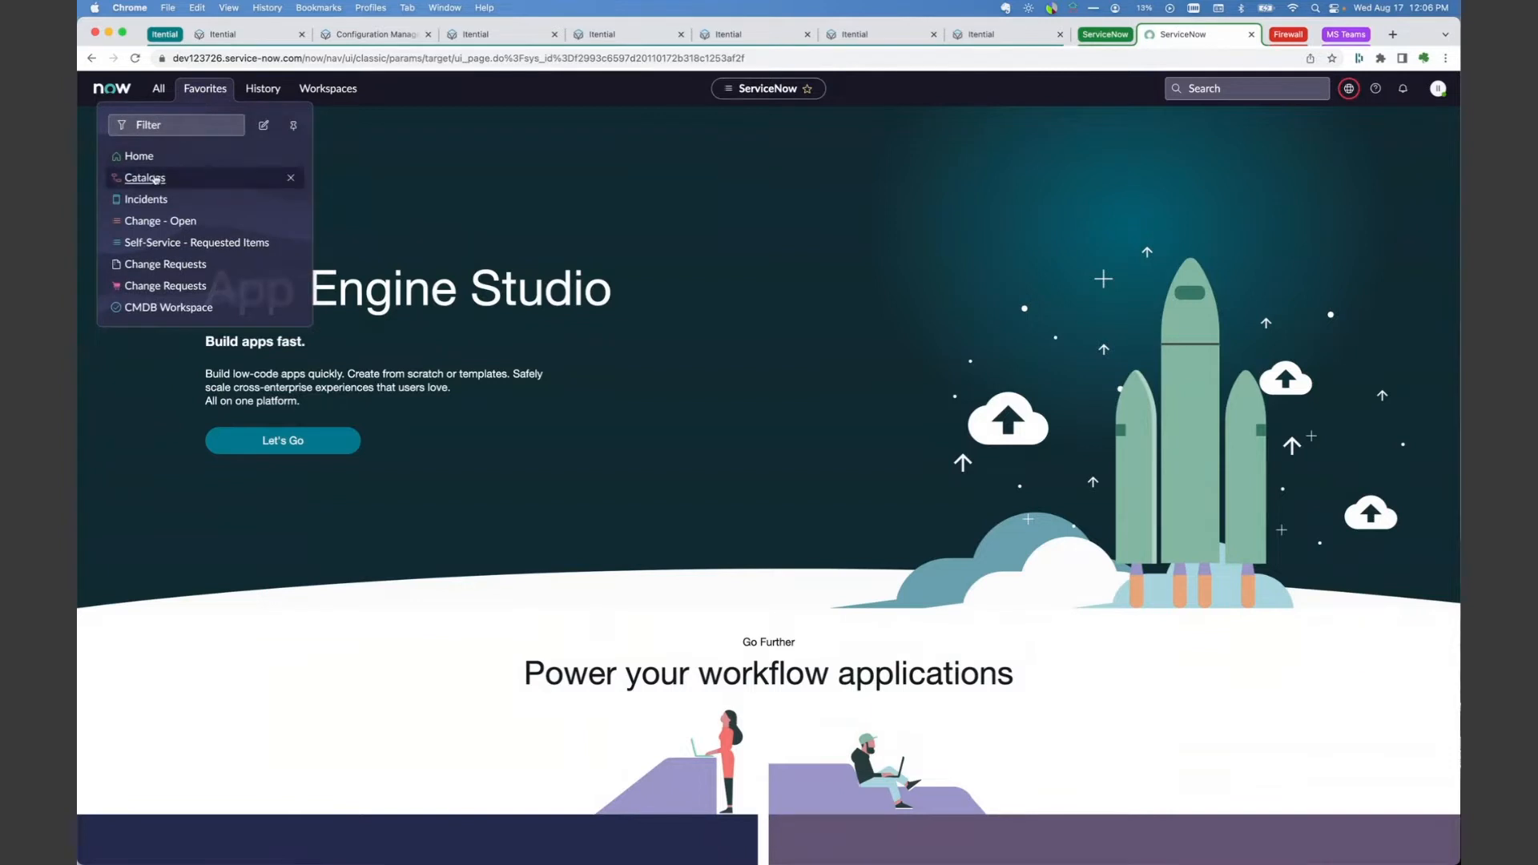
pyautogui.click(162, 180)
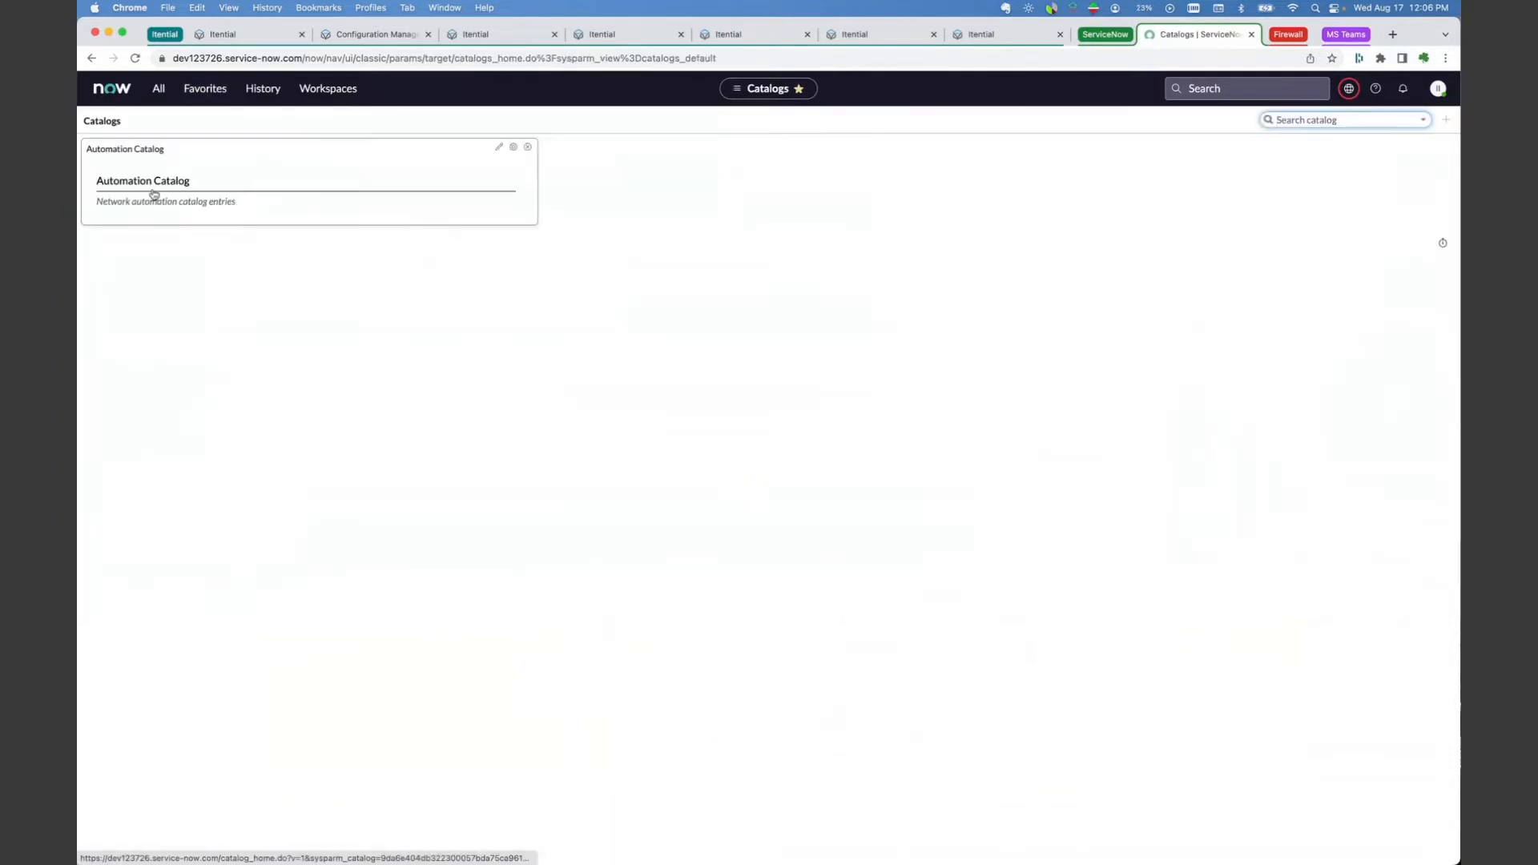
pyautogui.click(151, 184)
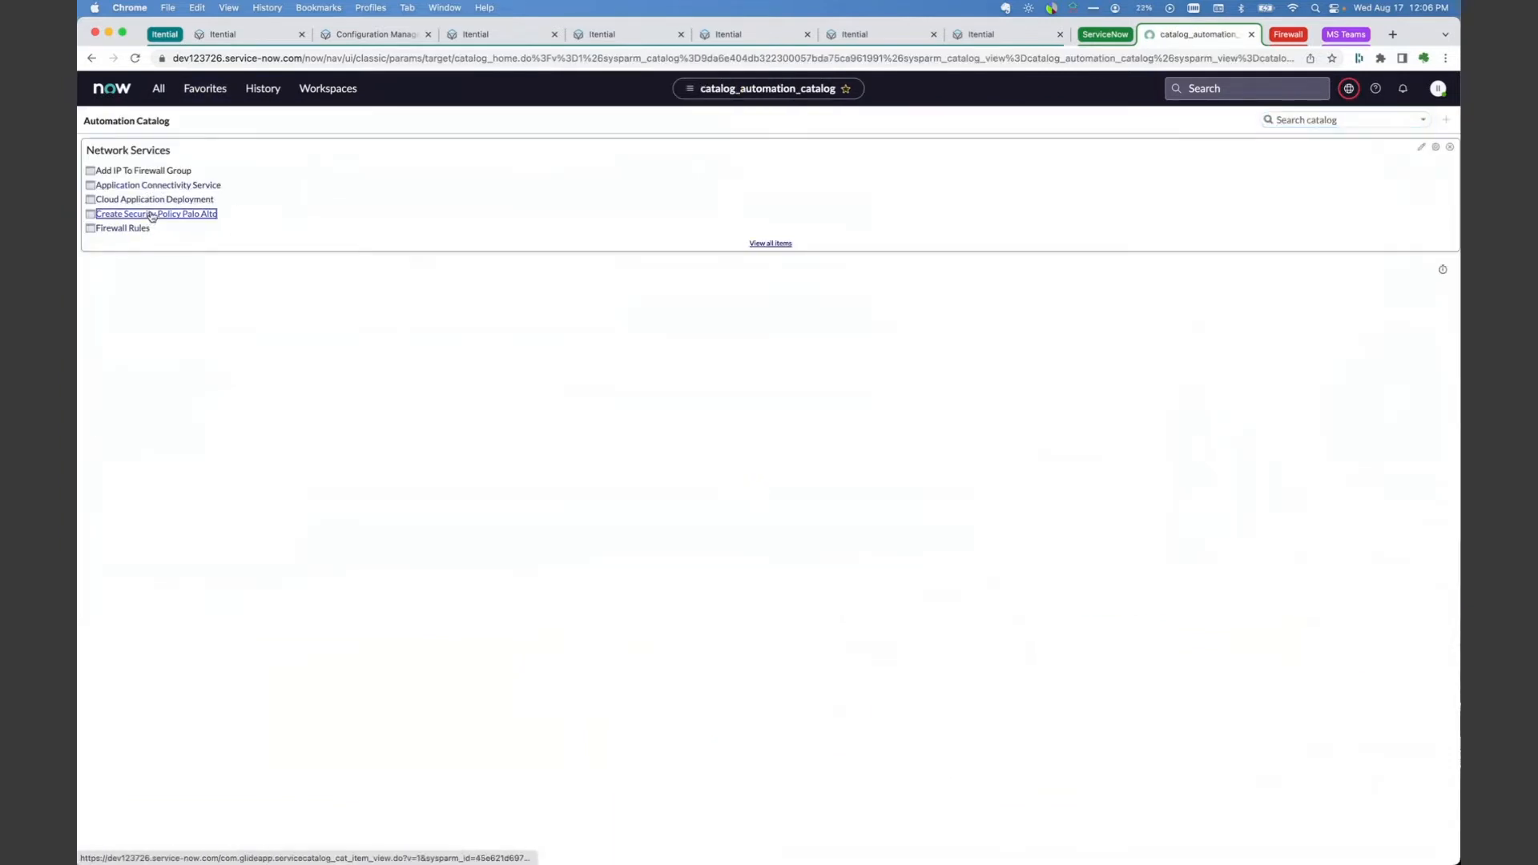
pyautogui.click(154, 214)
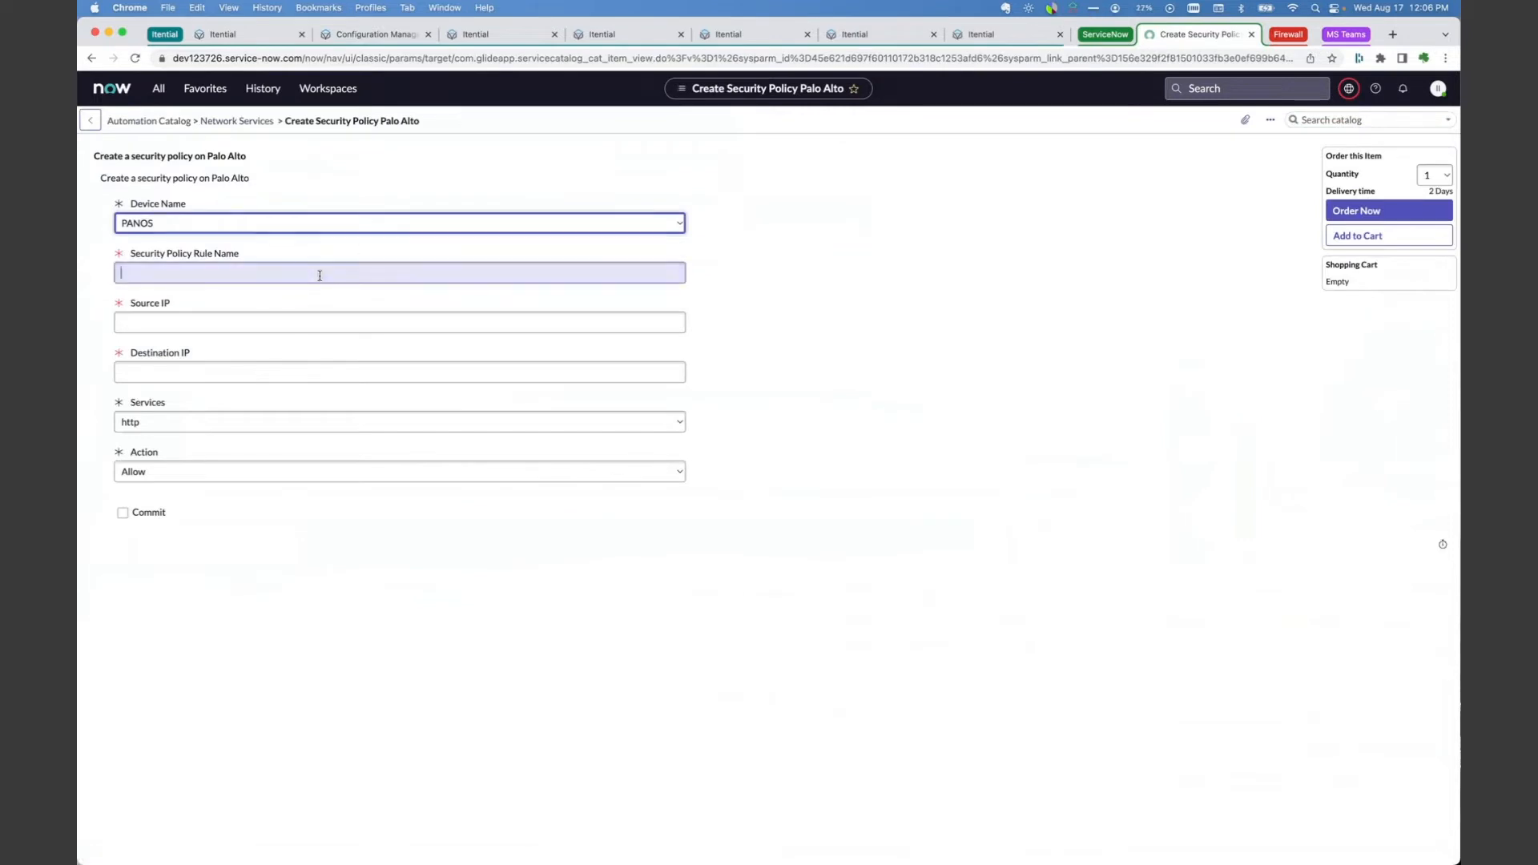
# Step: Fill in the security policy rule name Webinar, source IP 10.10.2.1 and destination IP 192.168.2.1
pyautogui.click(320, 275)
pyautogui.write('Webinar')
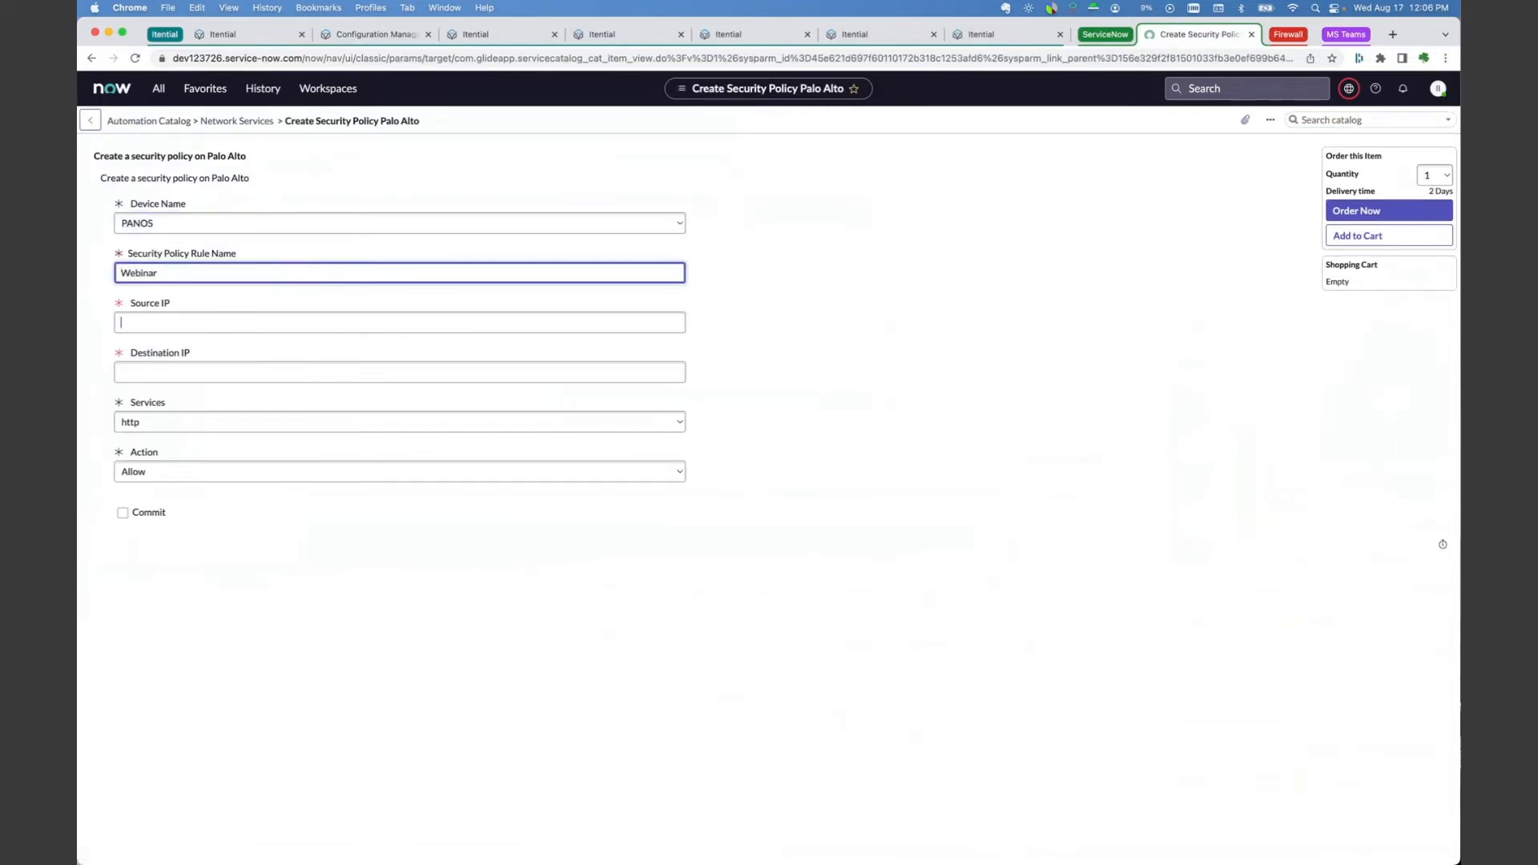
pyautogui.press('Tab')
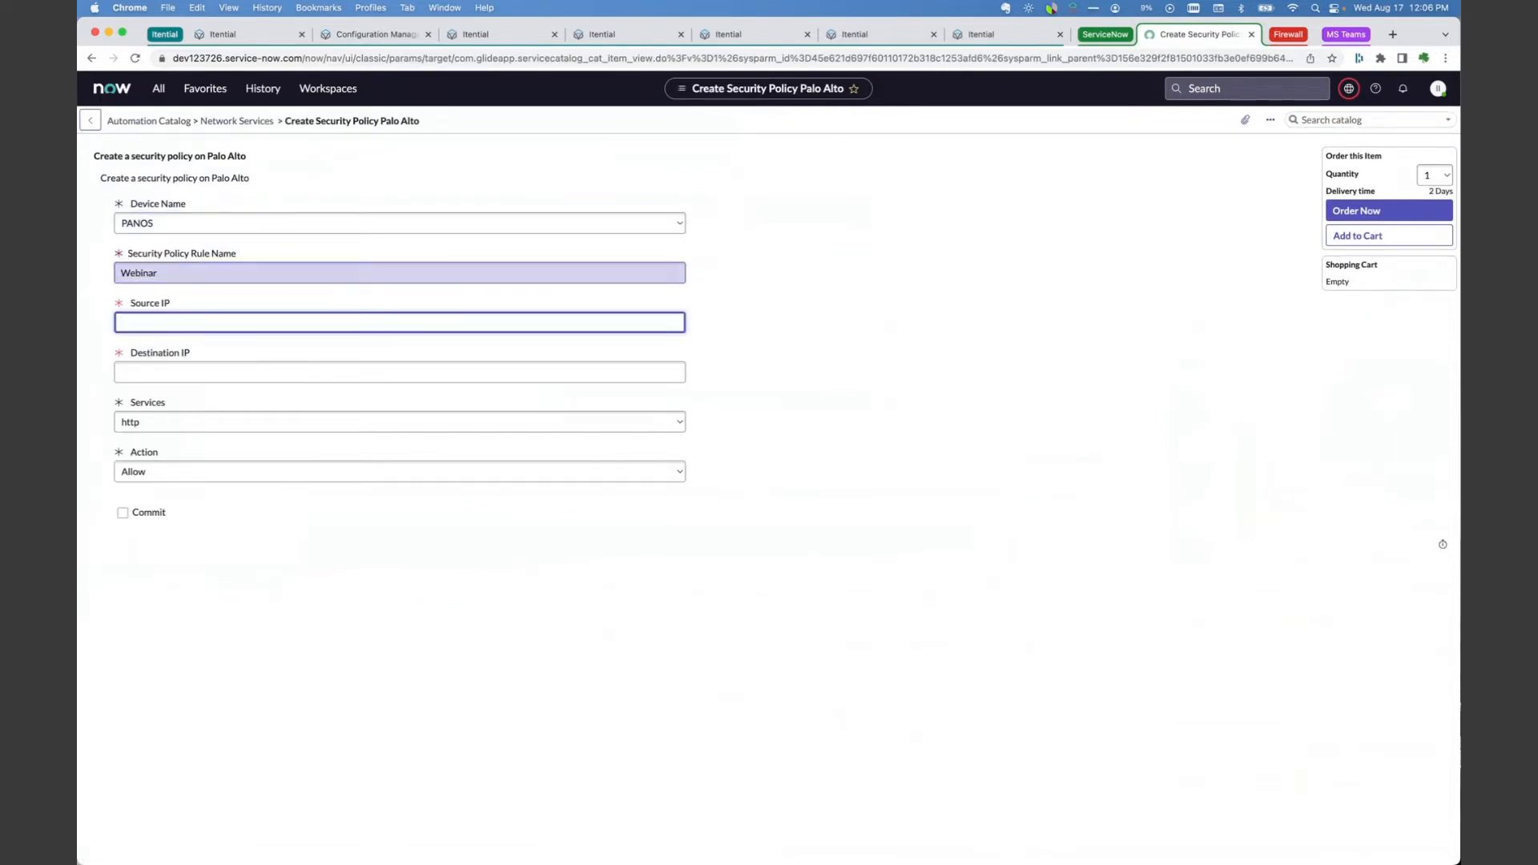
pyautogui.write('10.10.2.1')
pyautogui.click(201, 367)
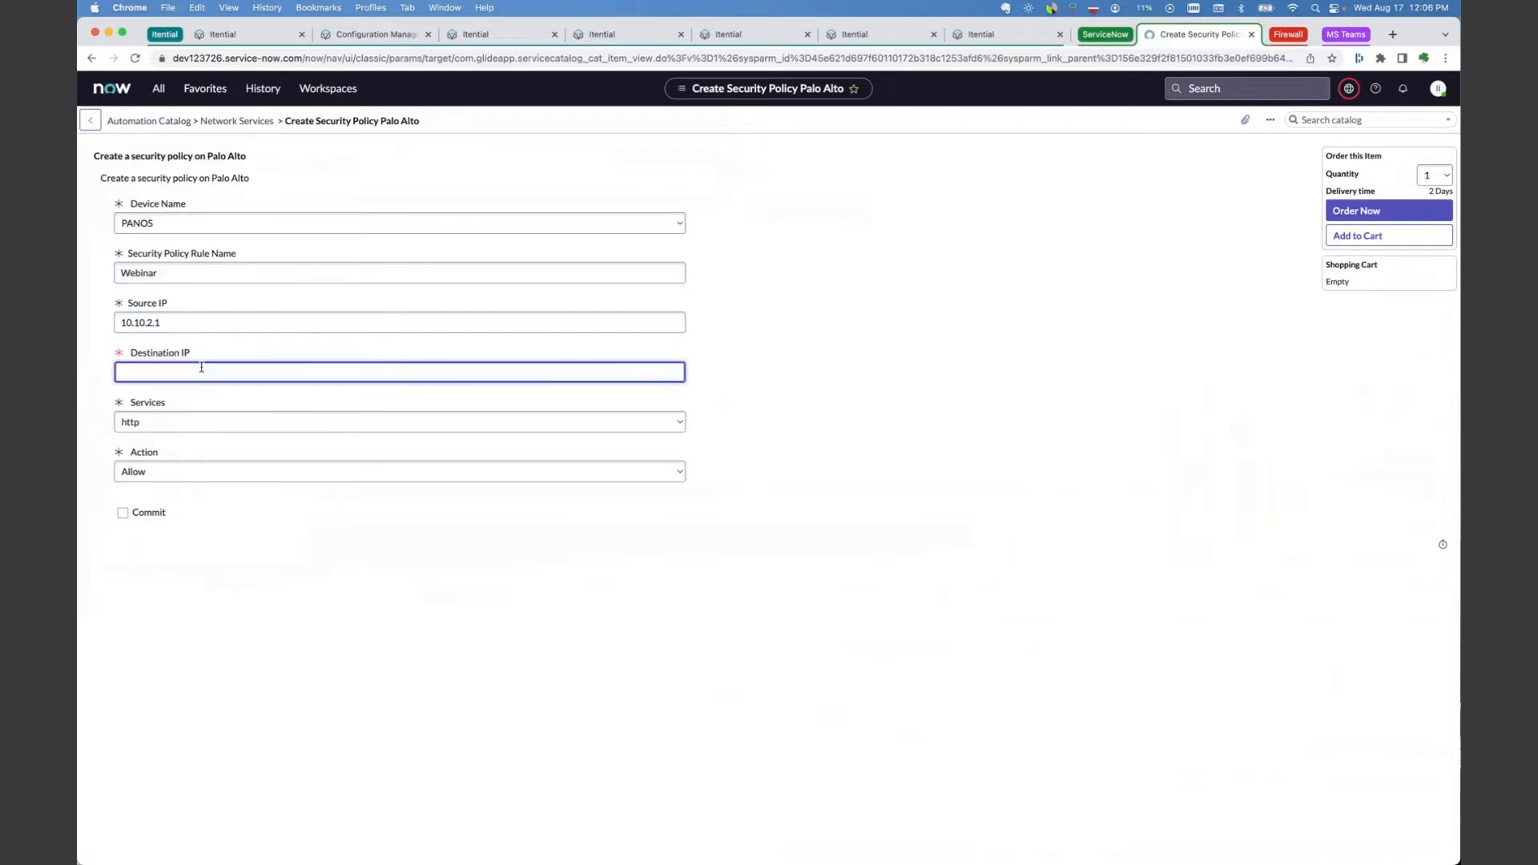
pyautogui.write('192.168.2.1')
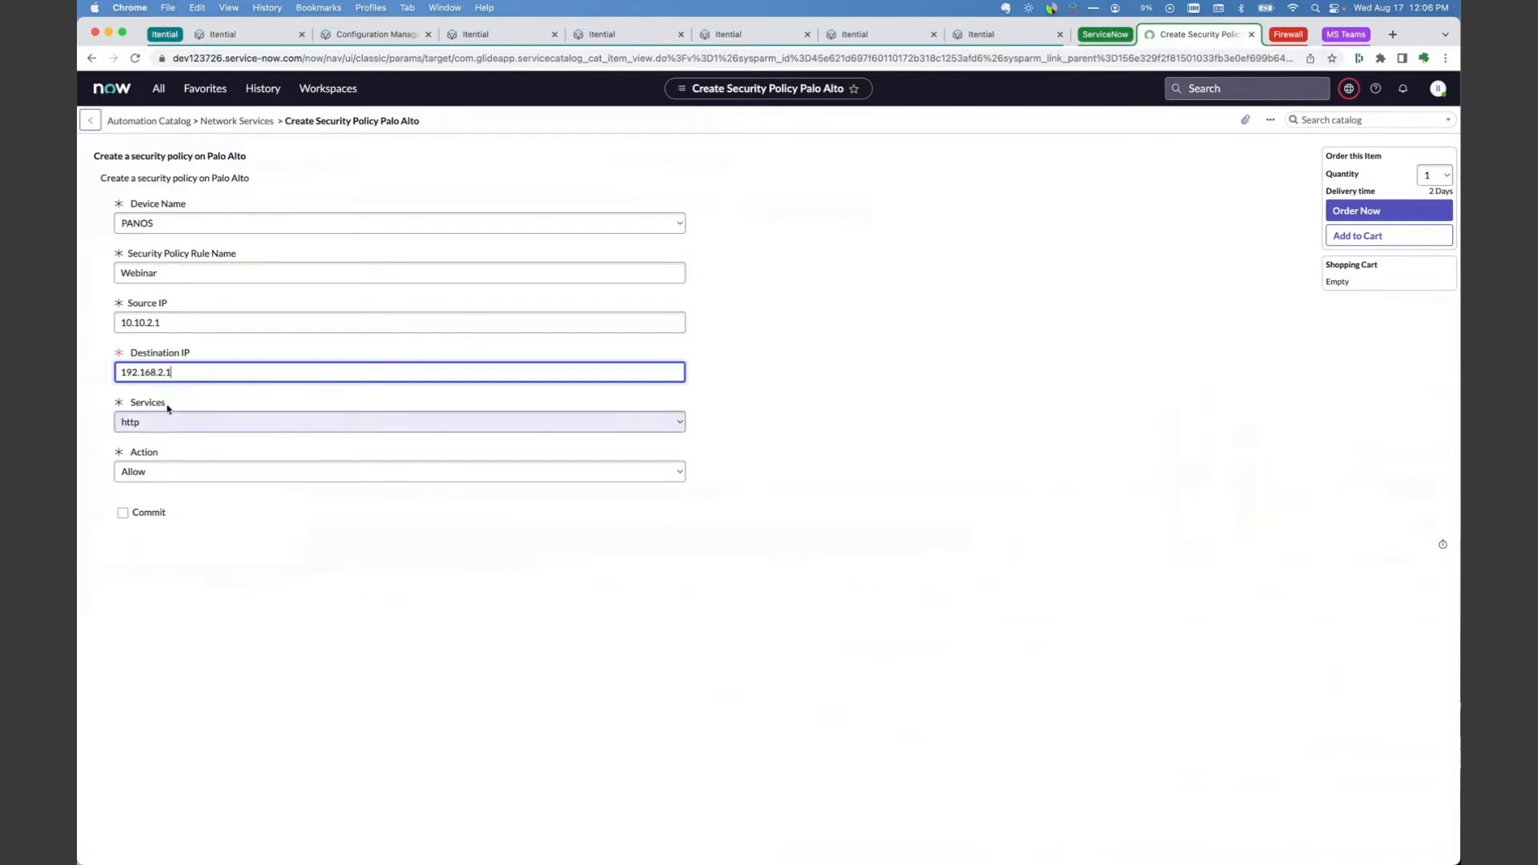
# Step: Set the policy action to Deny and order the catalog item
pyautogui.click(155, 472)
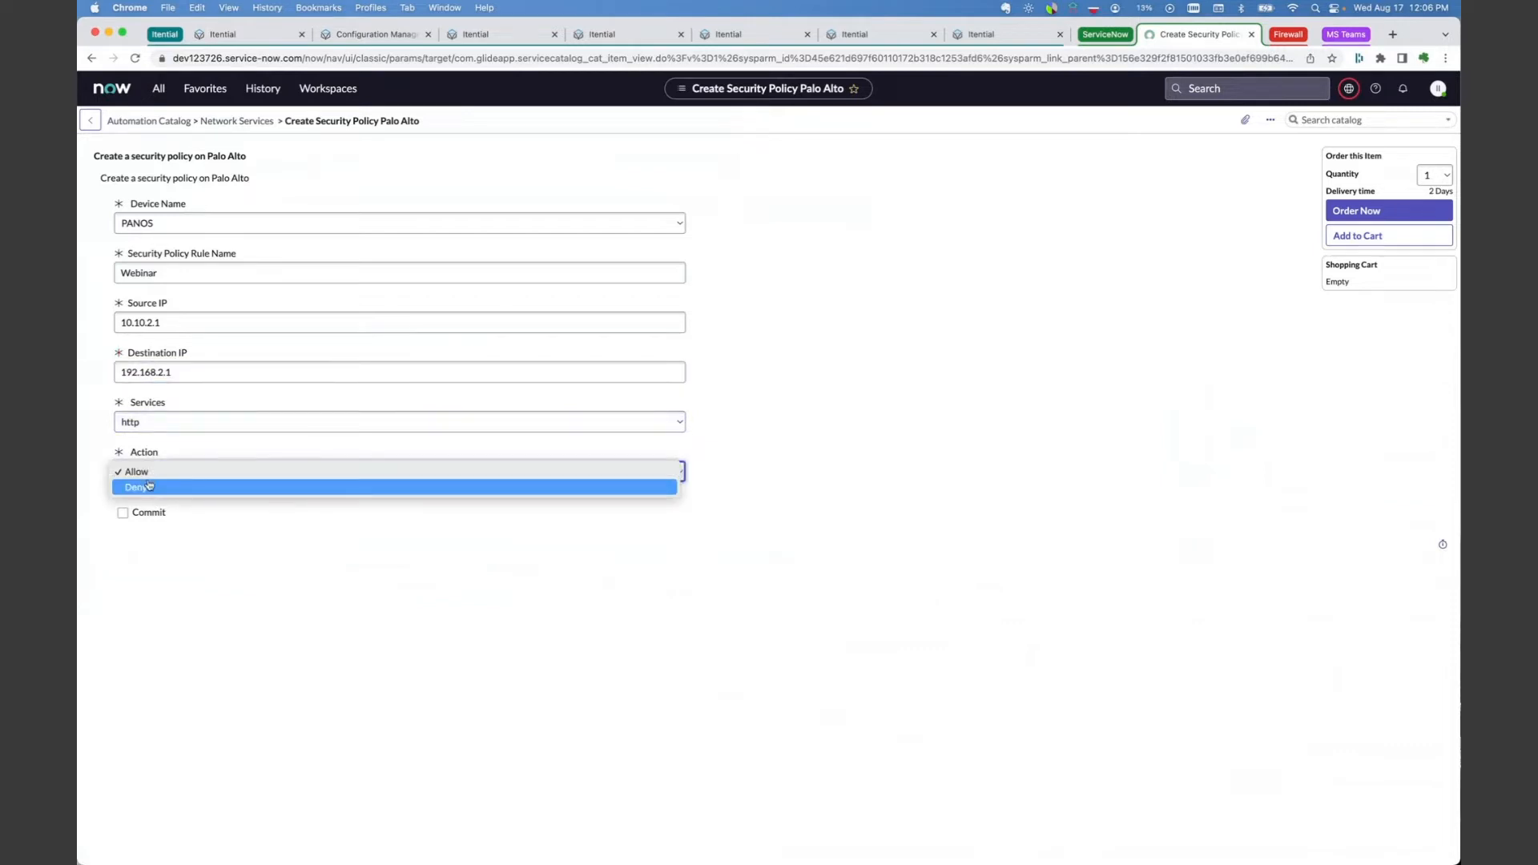
pyautogui.click(151, 487)
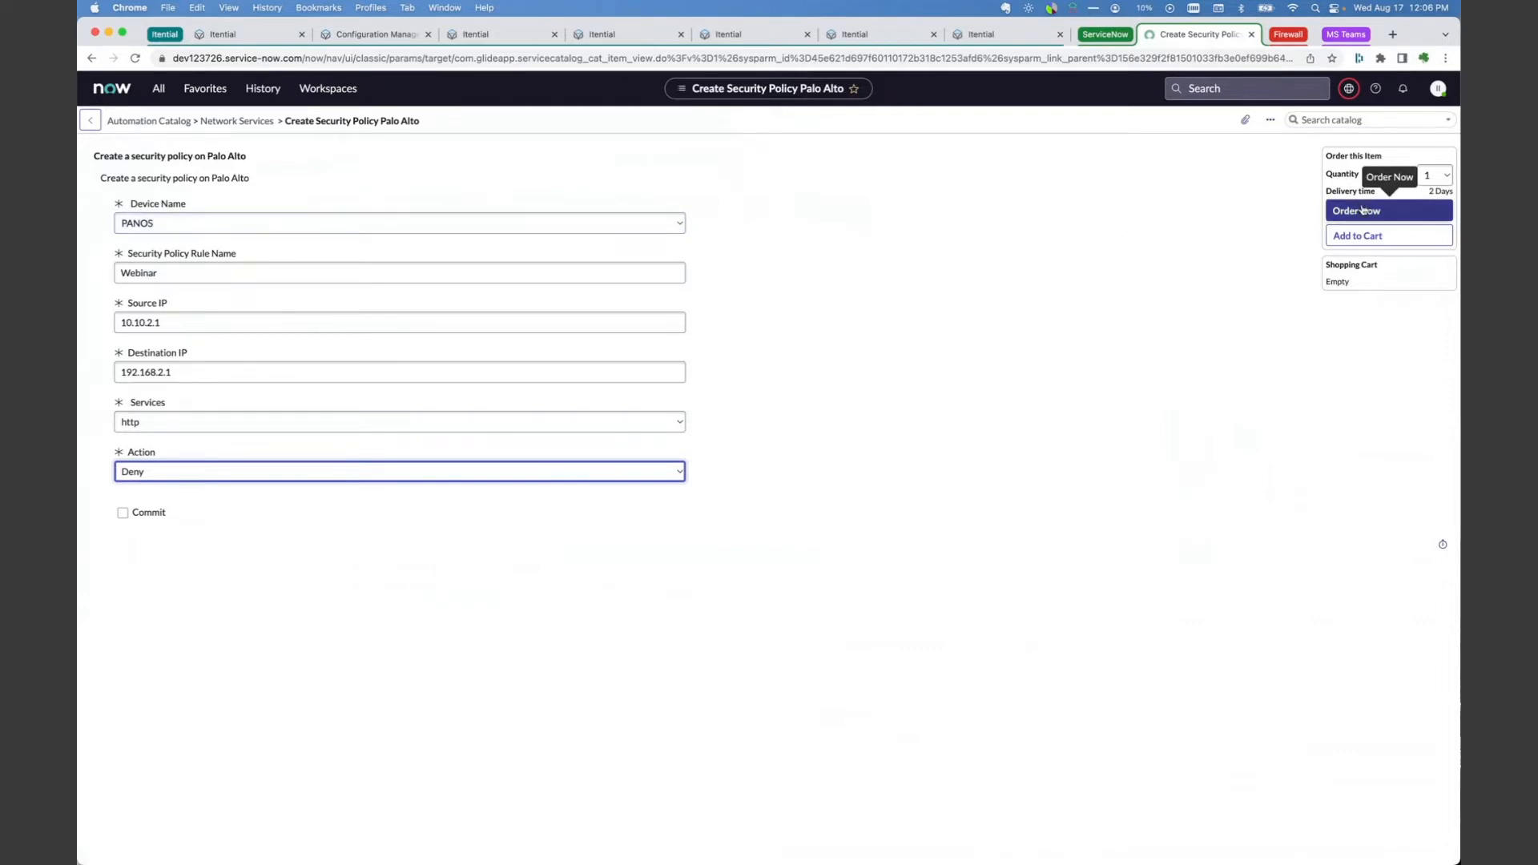
pyautogui.click(1362, 210)
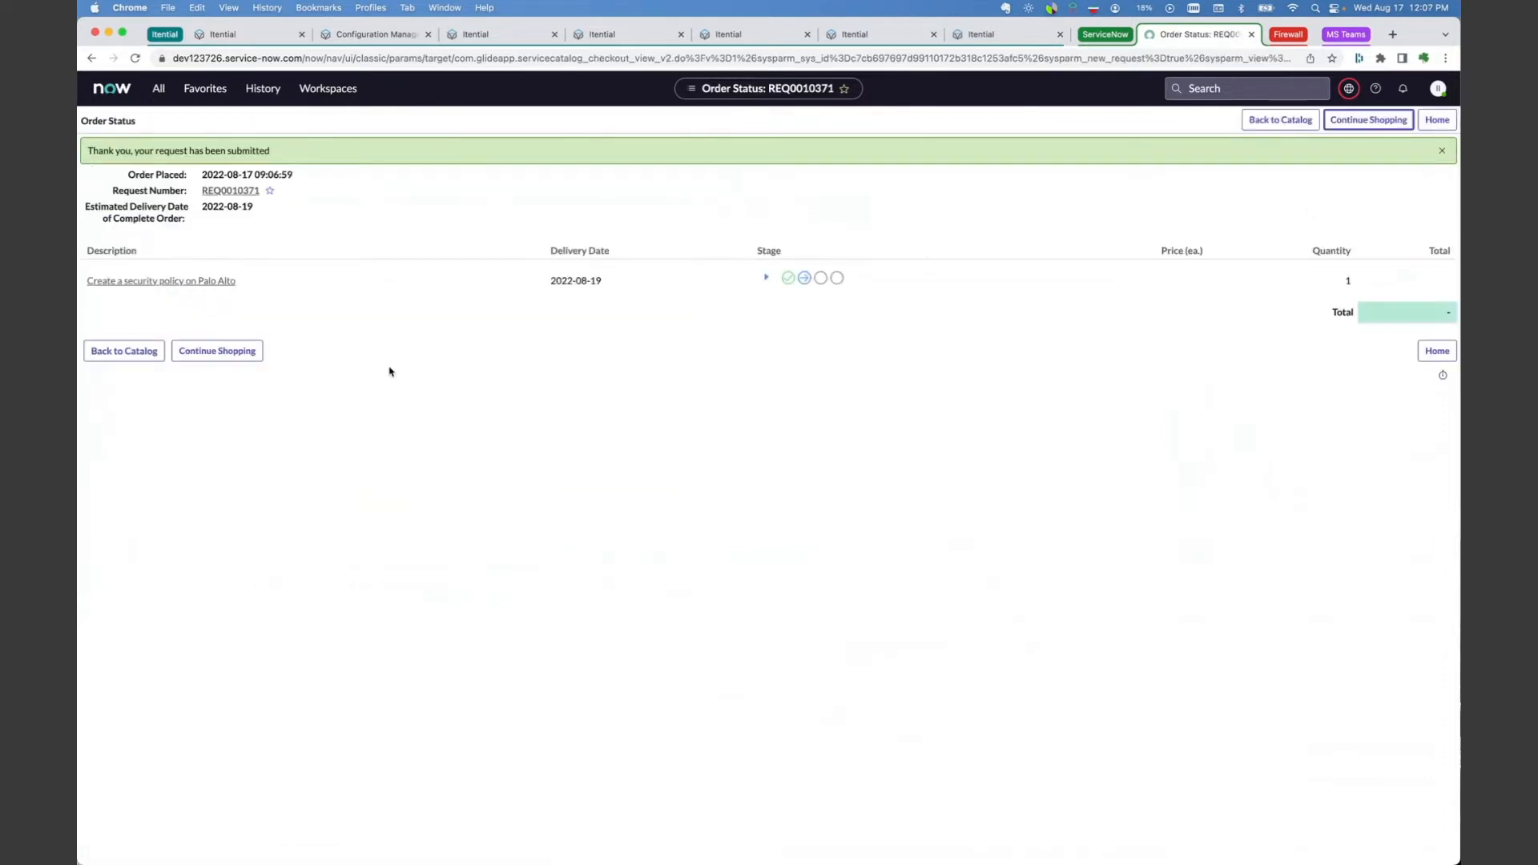
# Step: Open the requested item of the submitted request and set its state to Work in Progress
pyautogui.click(215, 192)
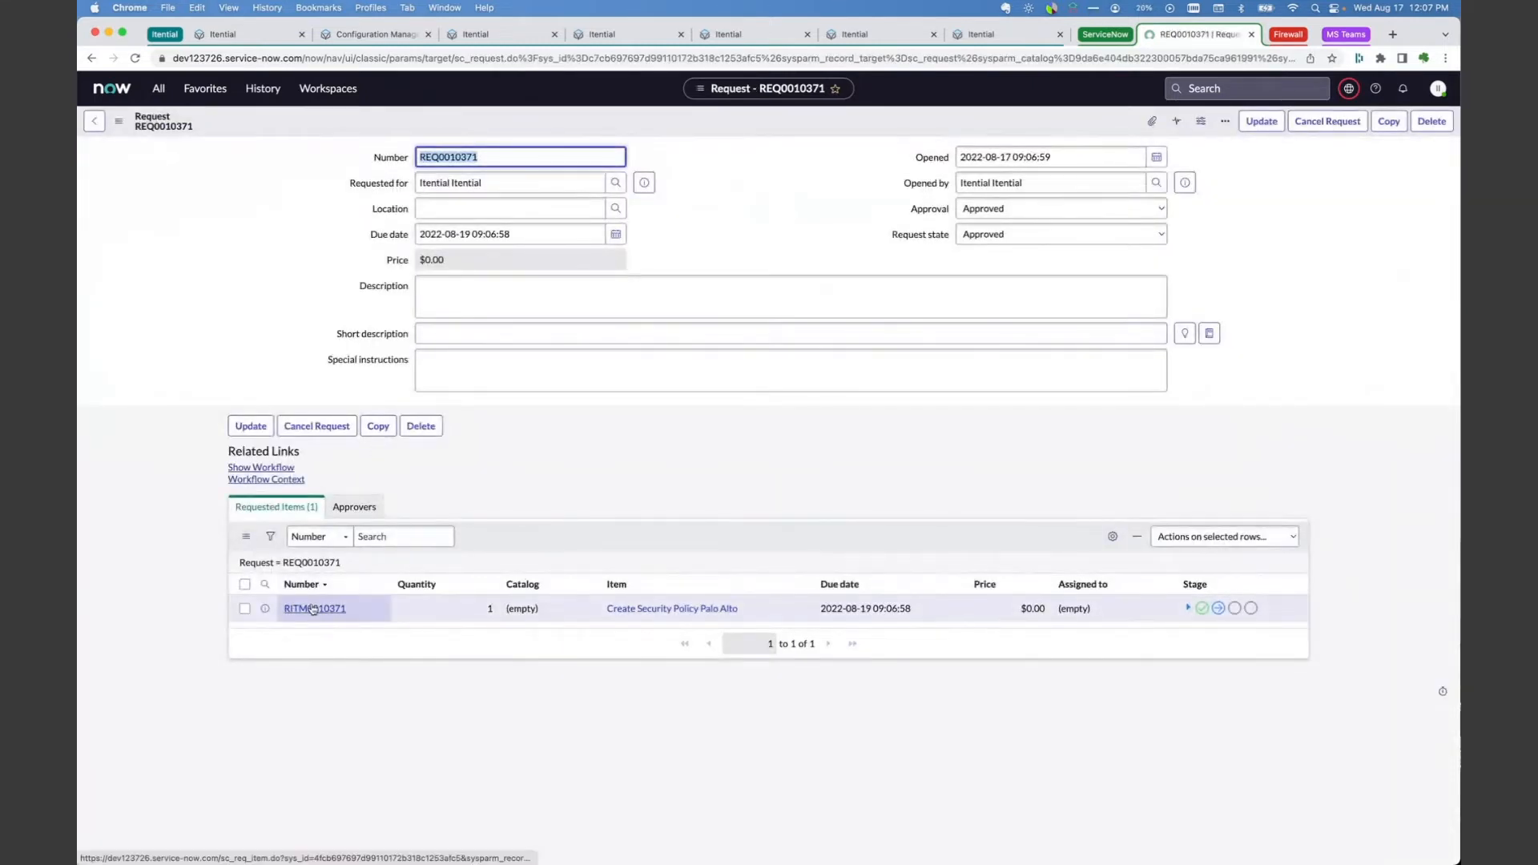
pyautogui.click(313, 609)
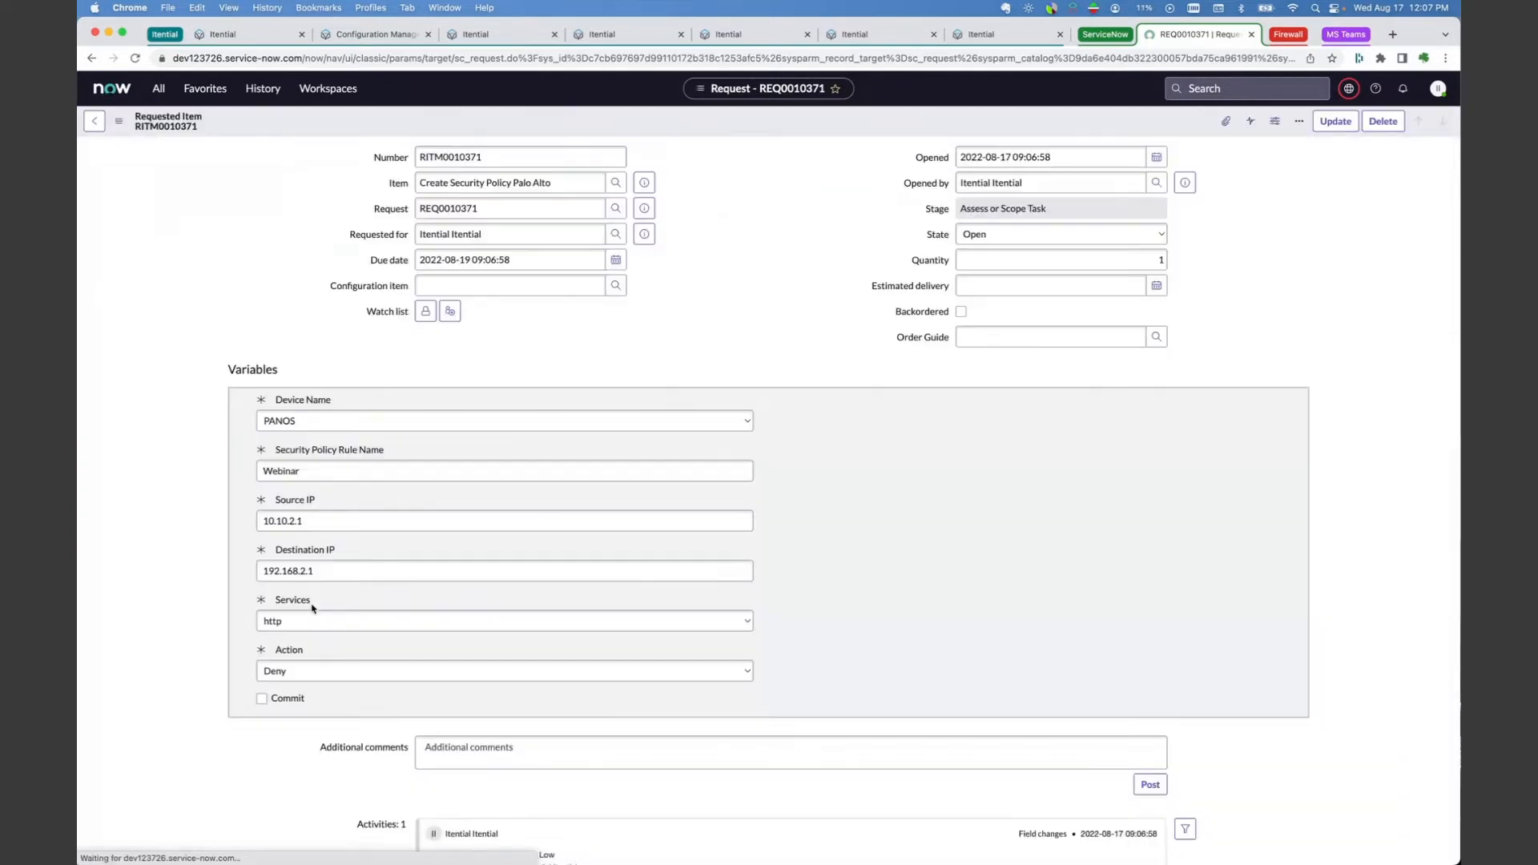
pyautogui.click(1121, 233)
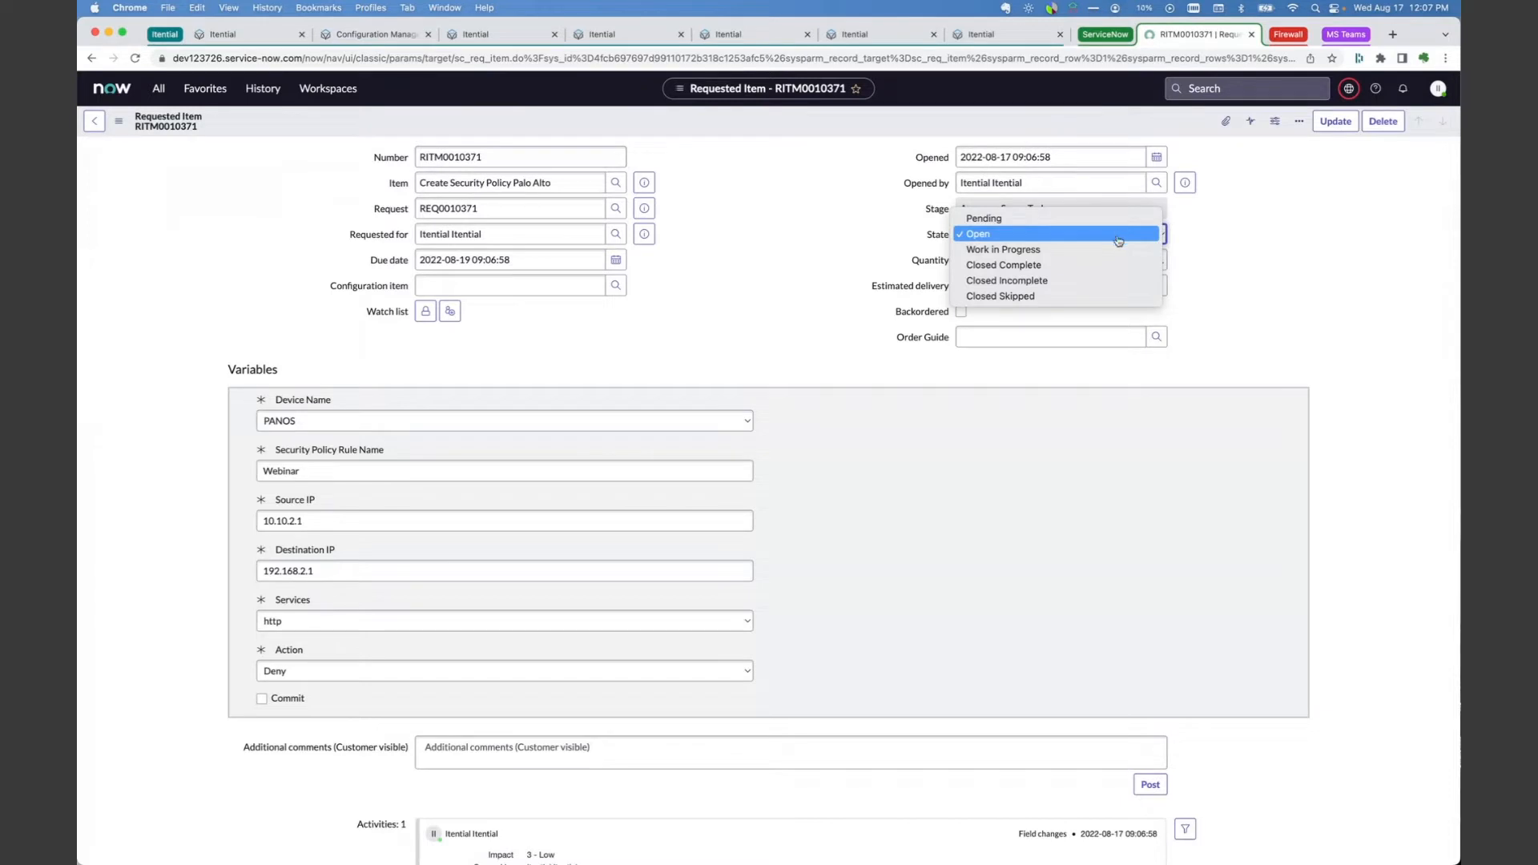
pyautogui.click(1115, 249)
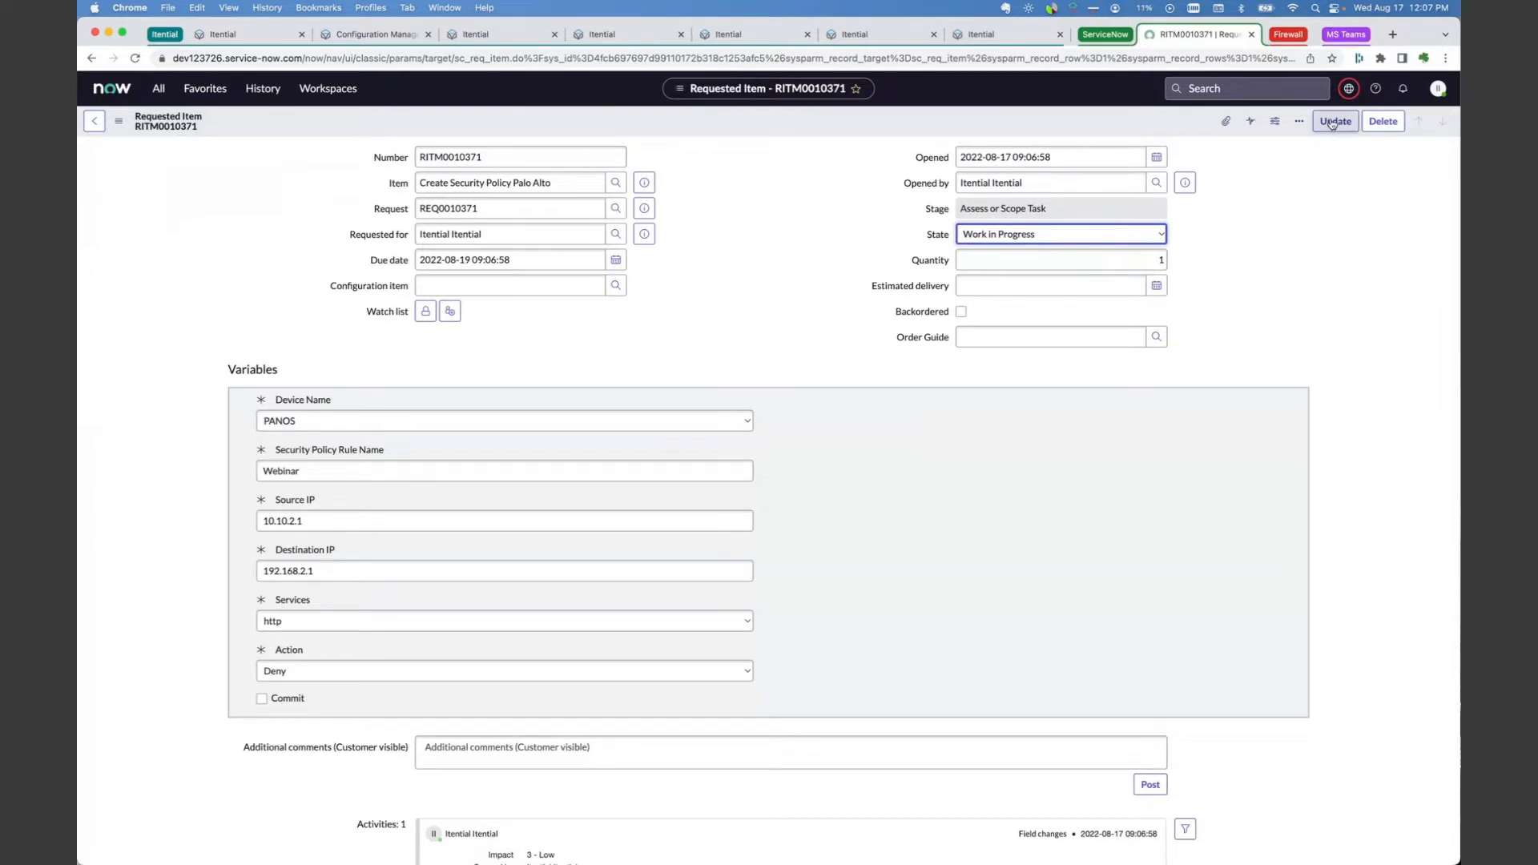
# Step: Switch to the Palo Alto PA-VM firewall and reload its security policy list, postponing telemetry data collection
pyautogui.click(1286, 35)
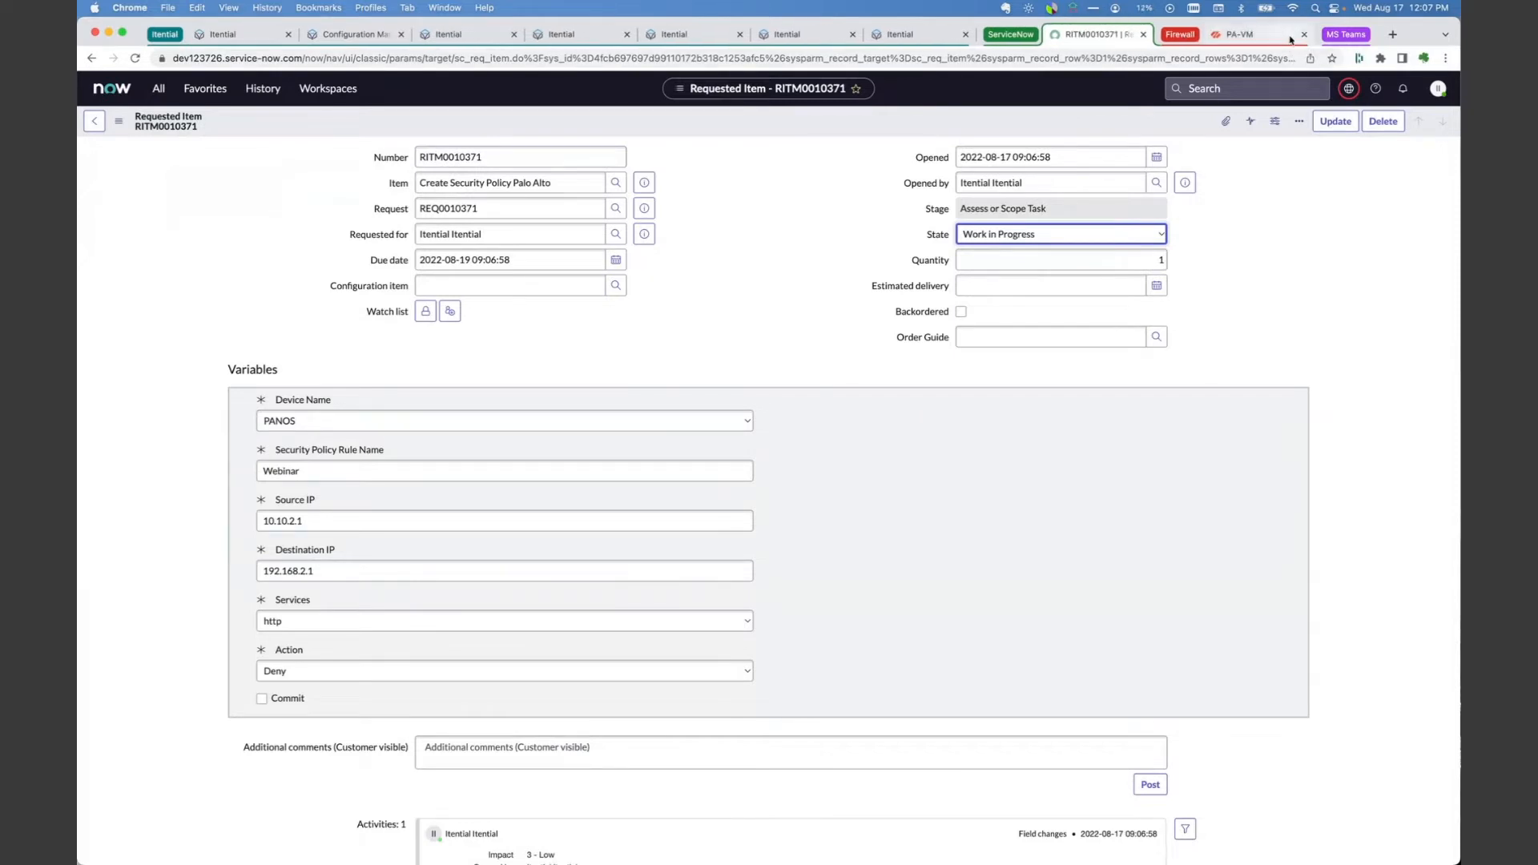
pyautogui.click(1241, 35)
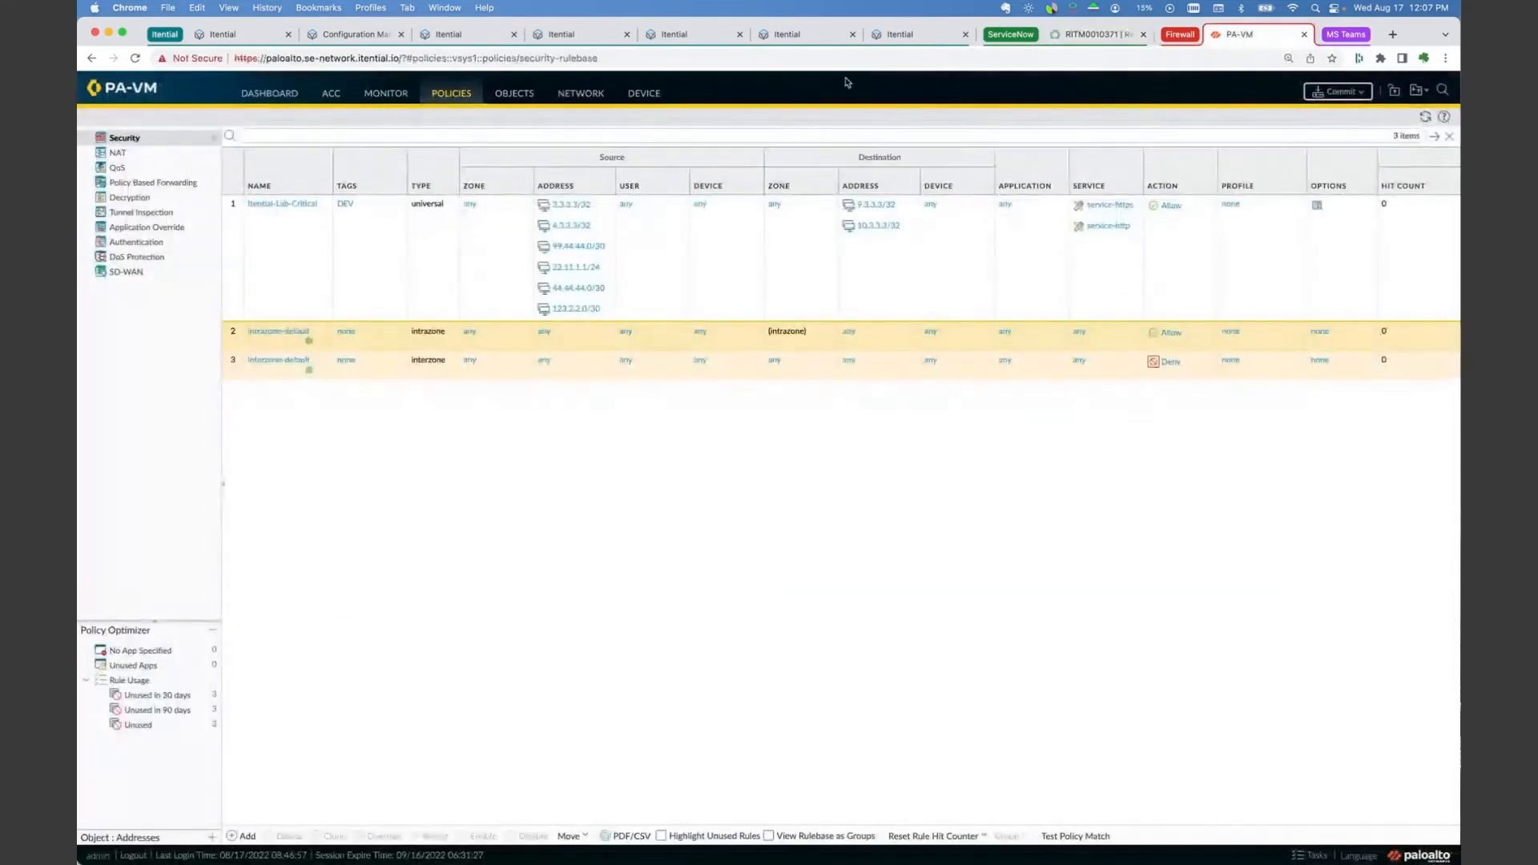
pyautogui.click(134, 60)
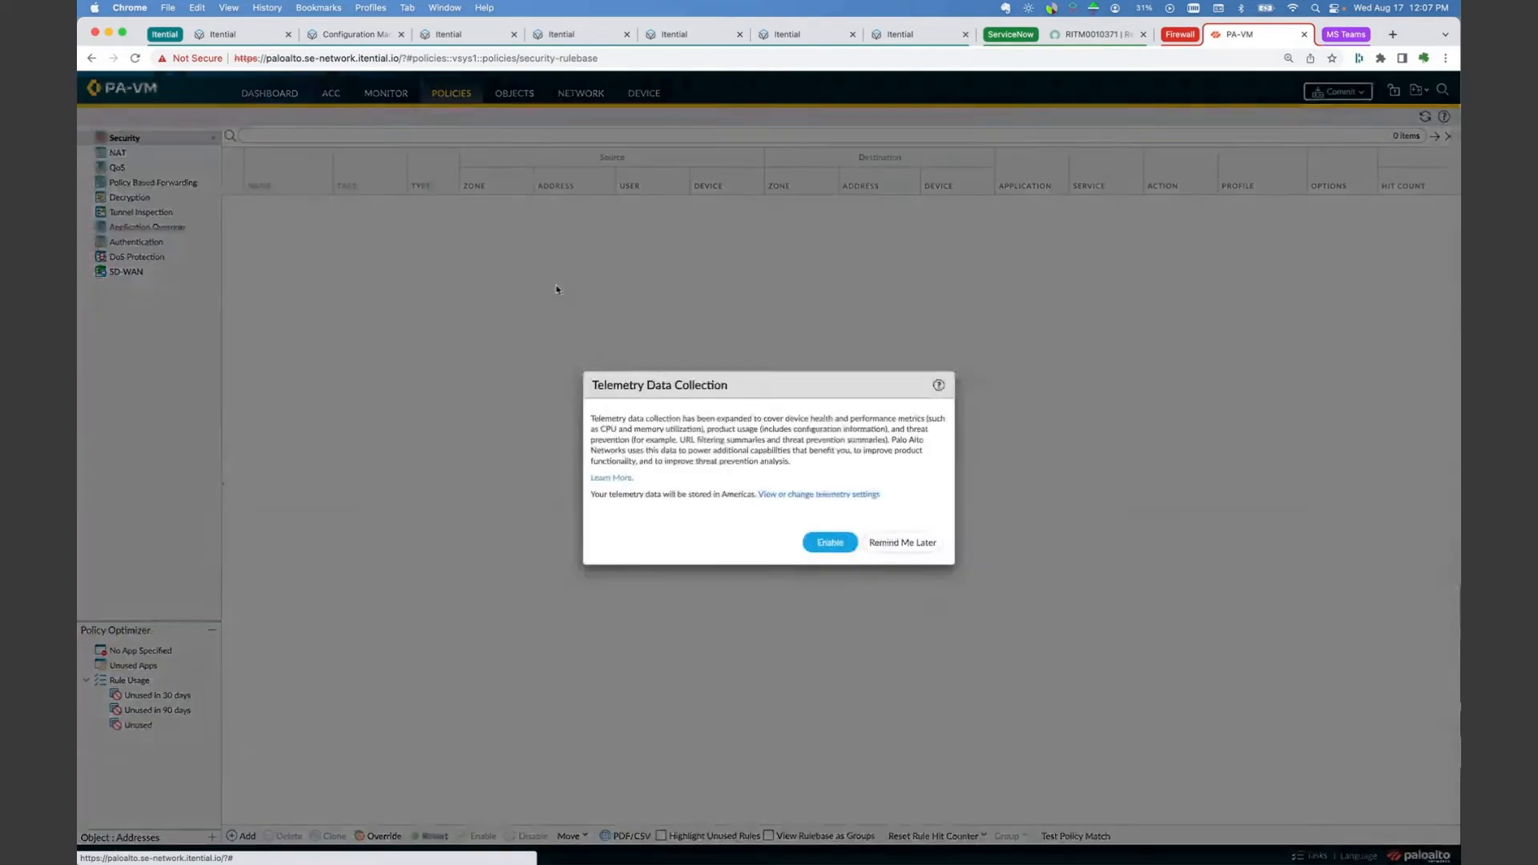
pyautogui.click(905, 542)
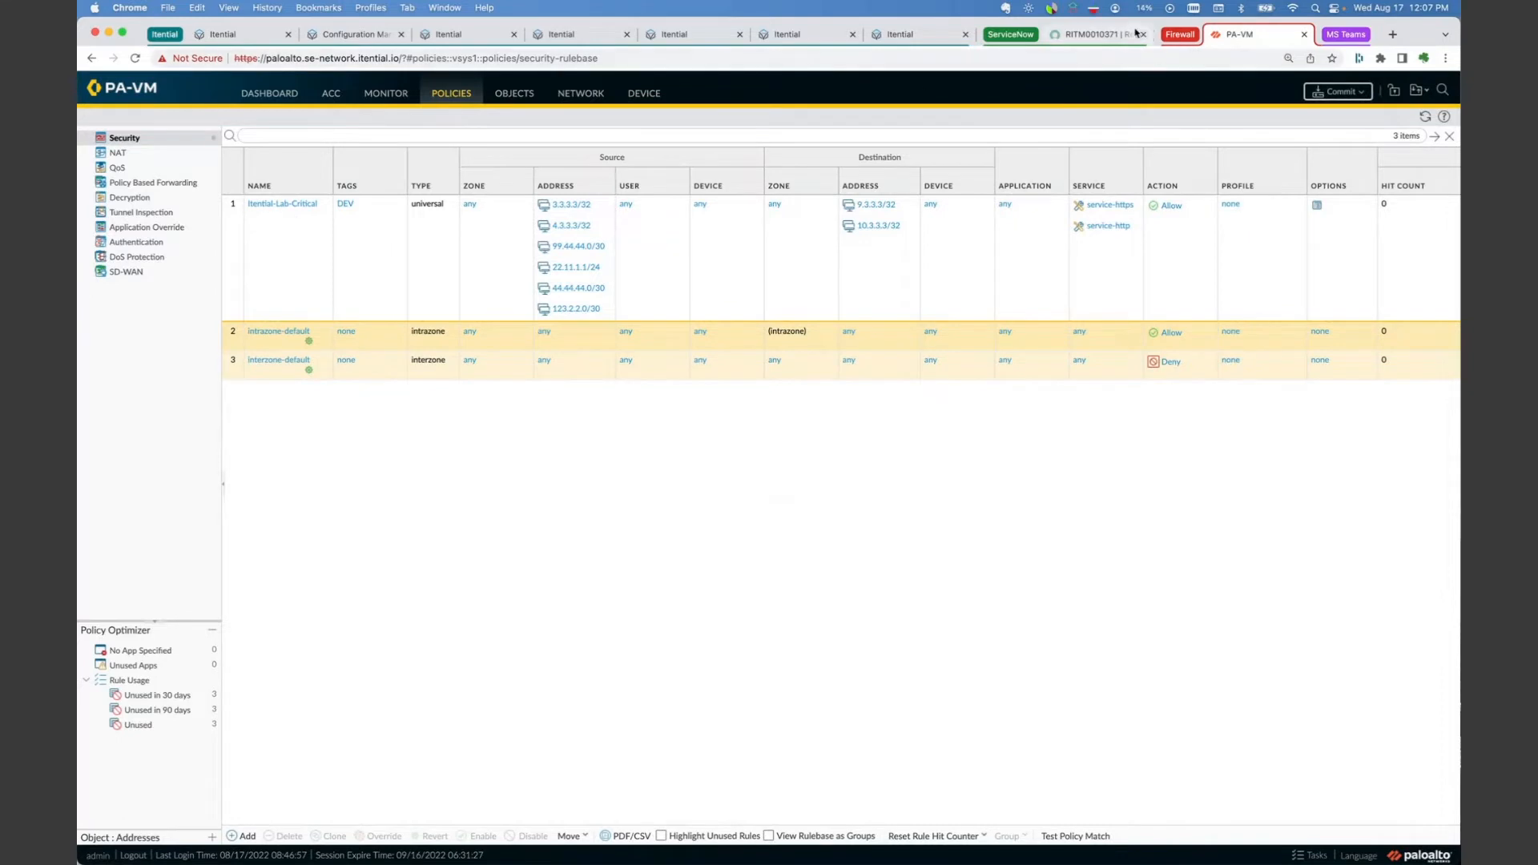
# Step: Return to the requested item in ServiceNow and save its state change
pyautogui.click(1092, 35)
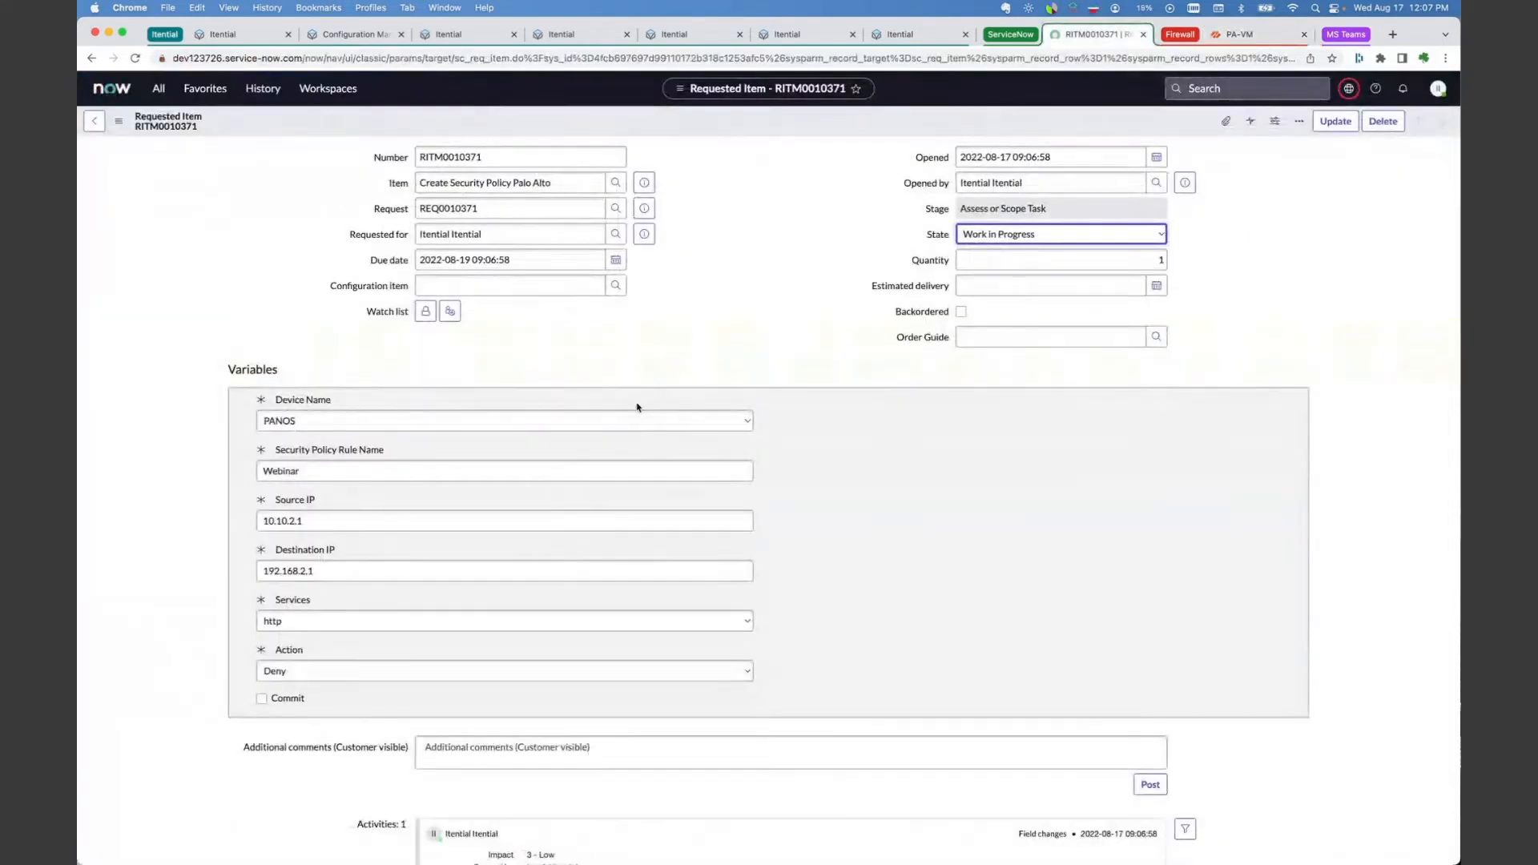
pyautogui.click(1333, 122)
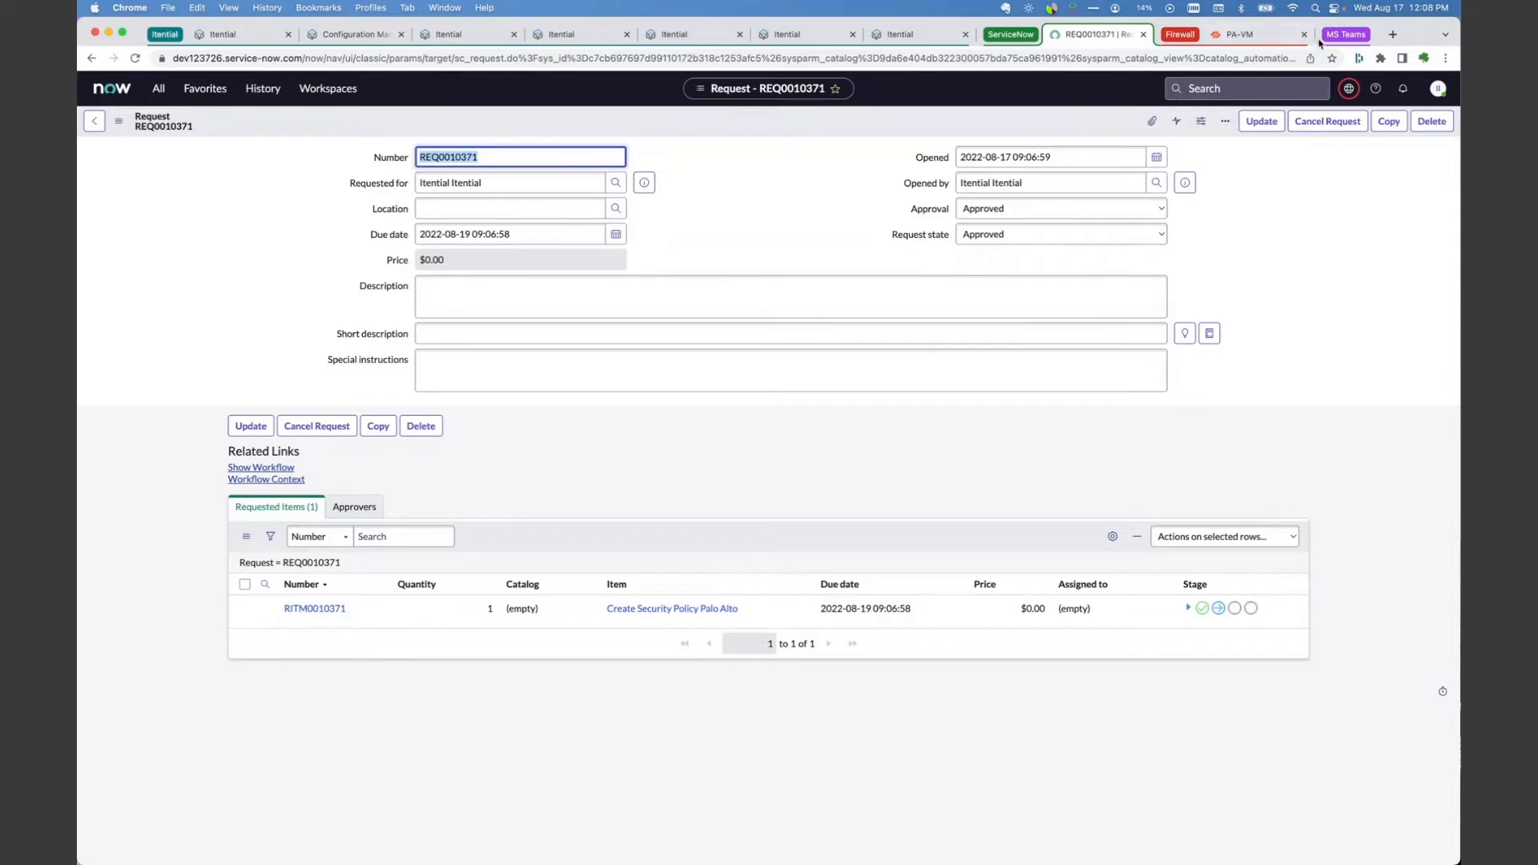
# Step: Check the Itential Demo Notifications channel in Microsoft Teams, and reload the firewall's security policies in PA-VM, postponing telemetry data collection
pyautogui.click(1346, 36)
pyautogui.click(1325, 34)
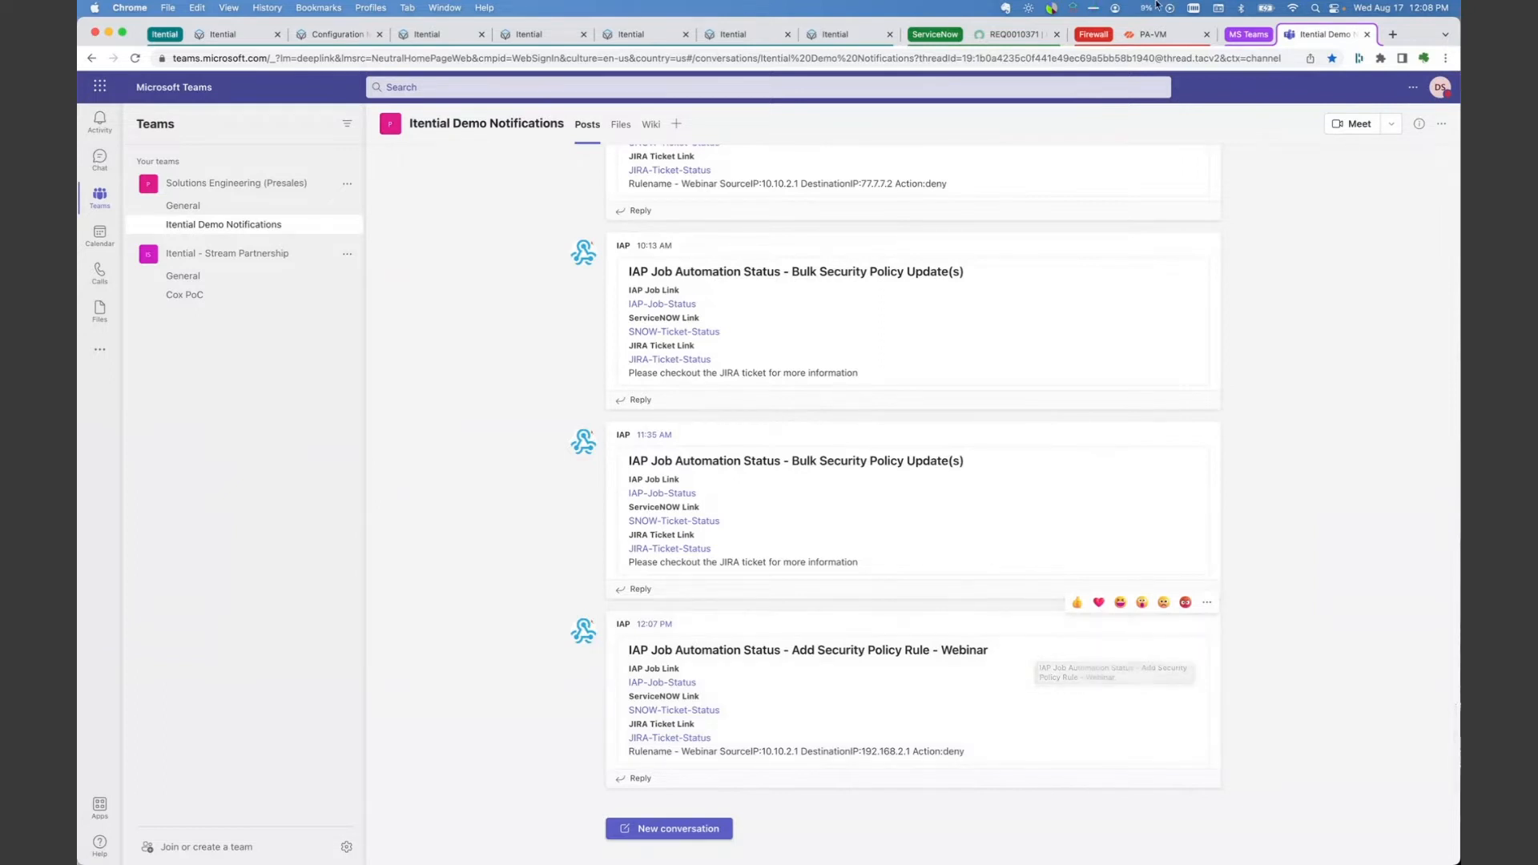
pyautogui.click(1142, 36)
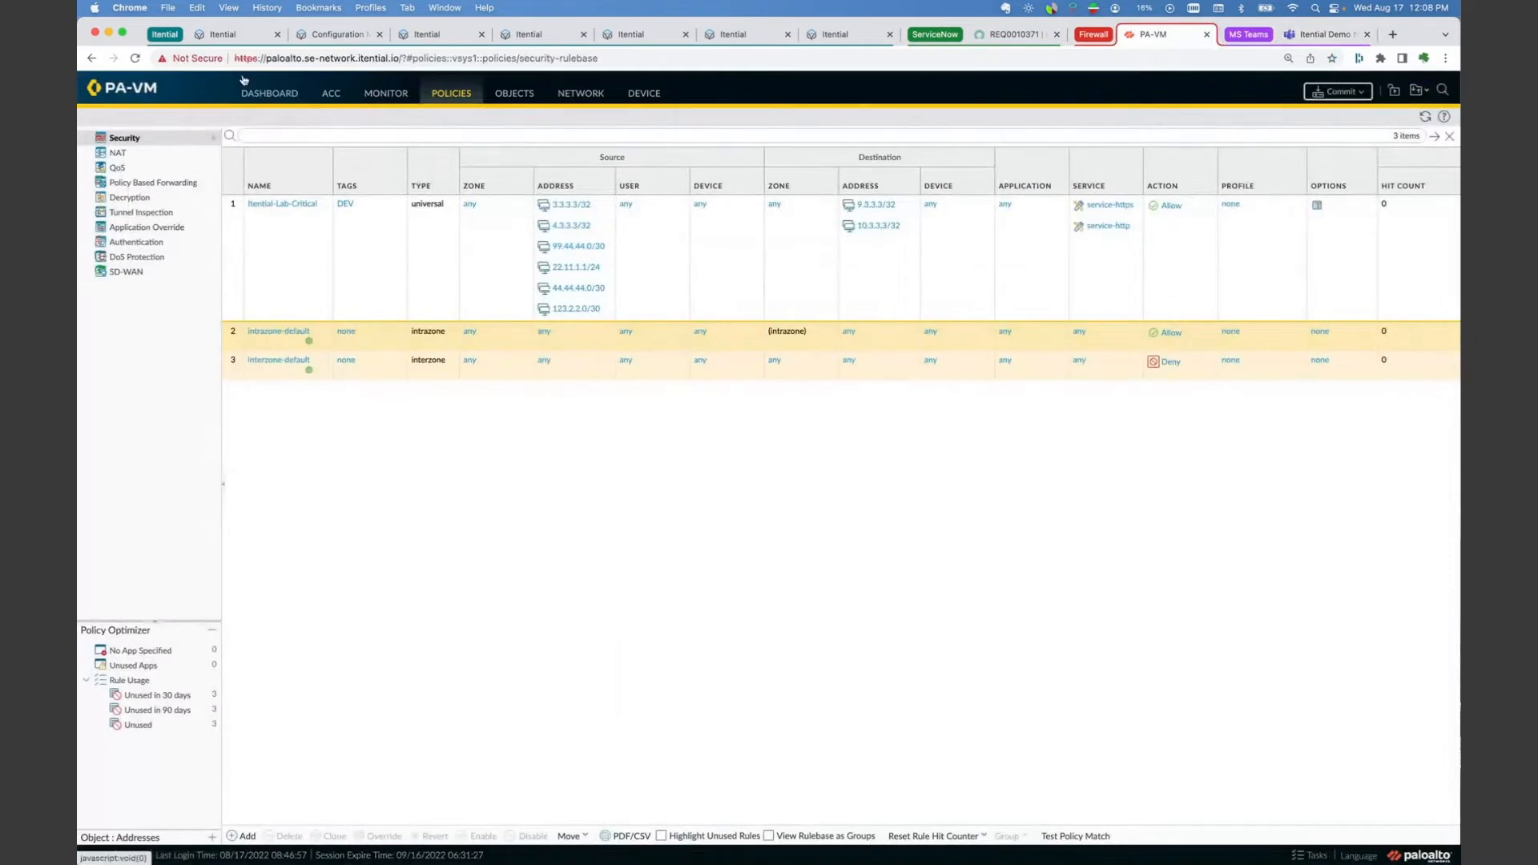
pyautogui.click(137, 59)
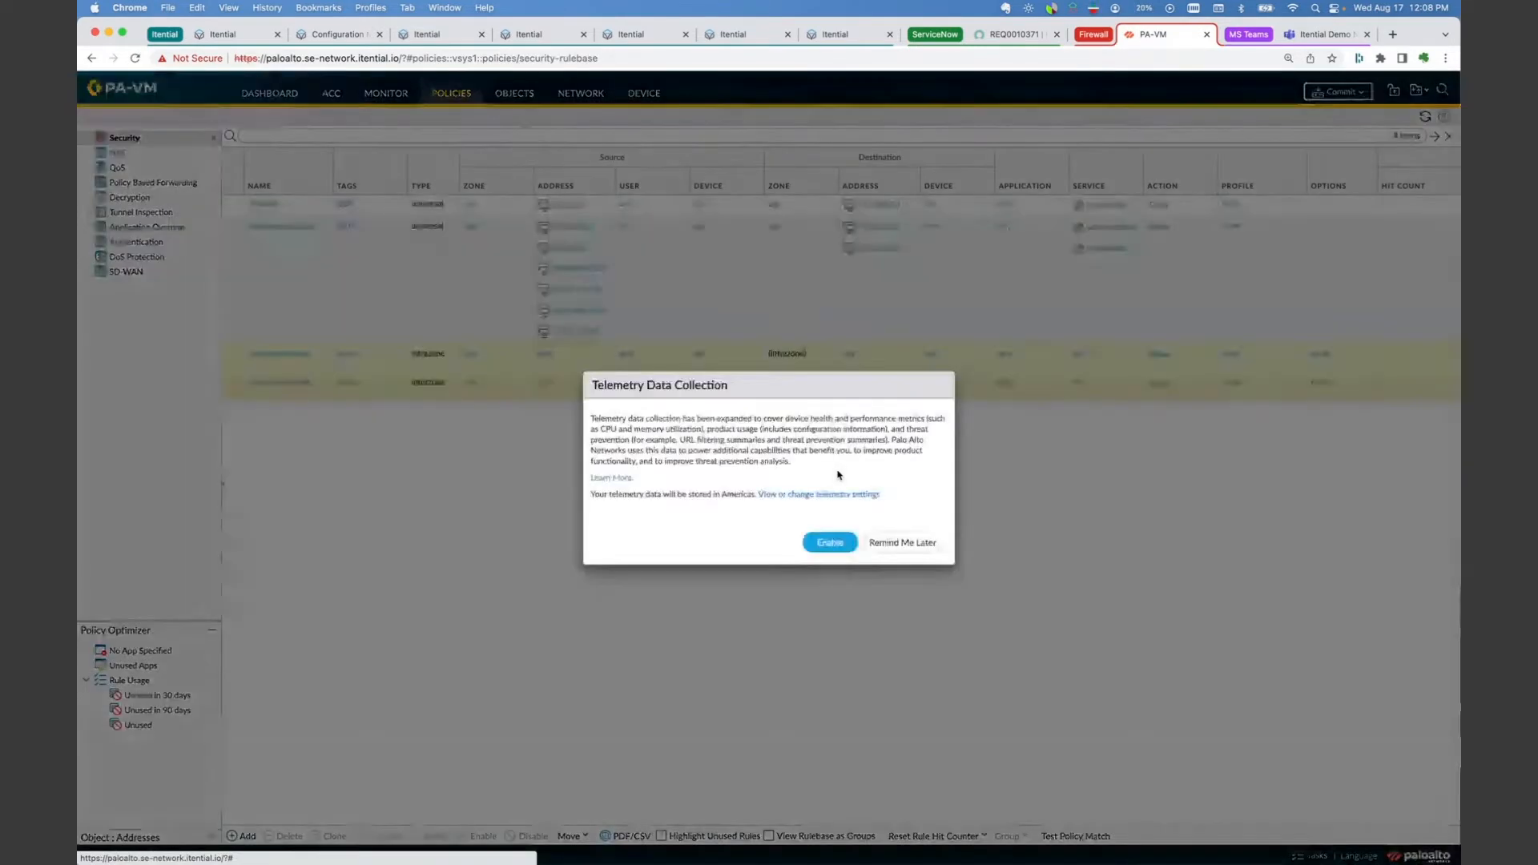
pyautogui.click(899, 546)
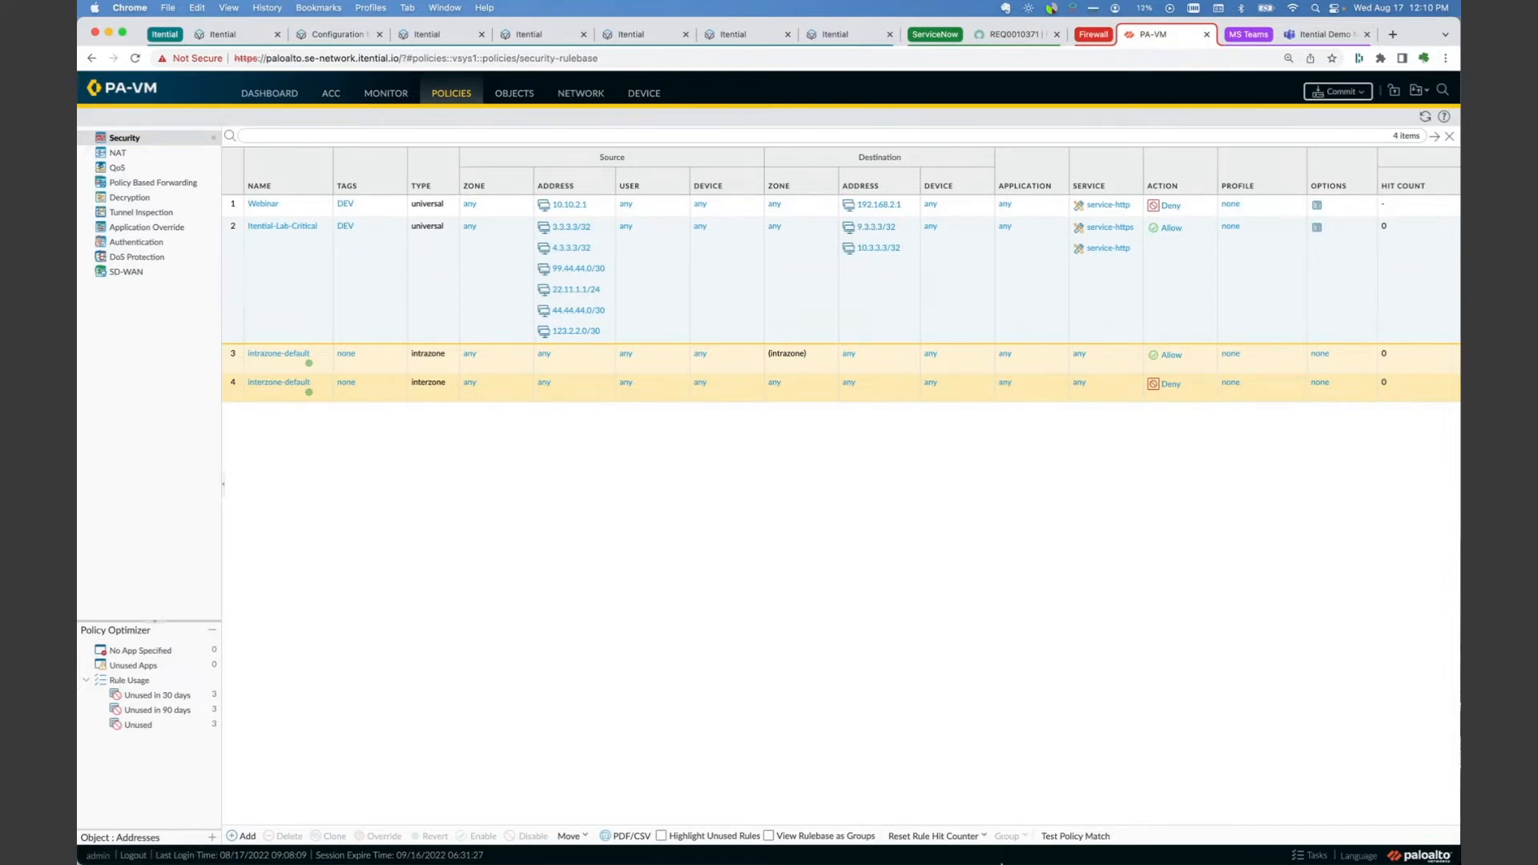
# Step: Switch to the policyChanges workbook in Excel, zoom the Rules sheet to 150% and enlarge the workbook window
pyautogui.moveTo(1035, 845)
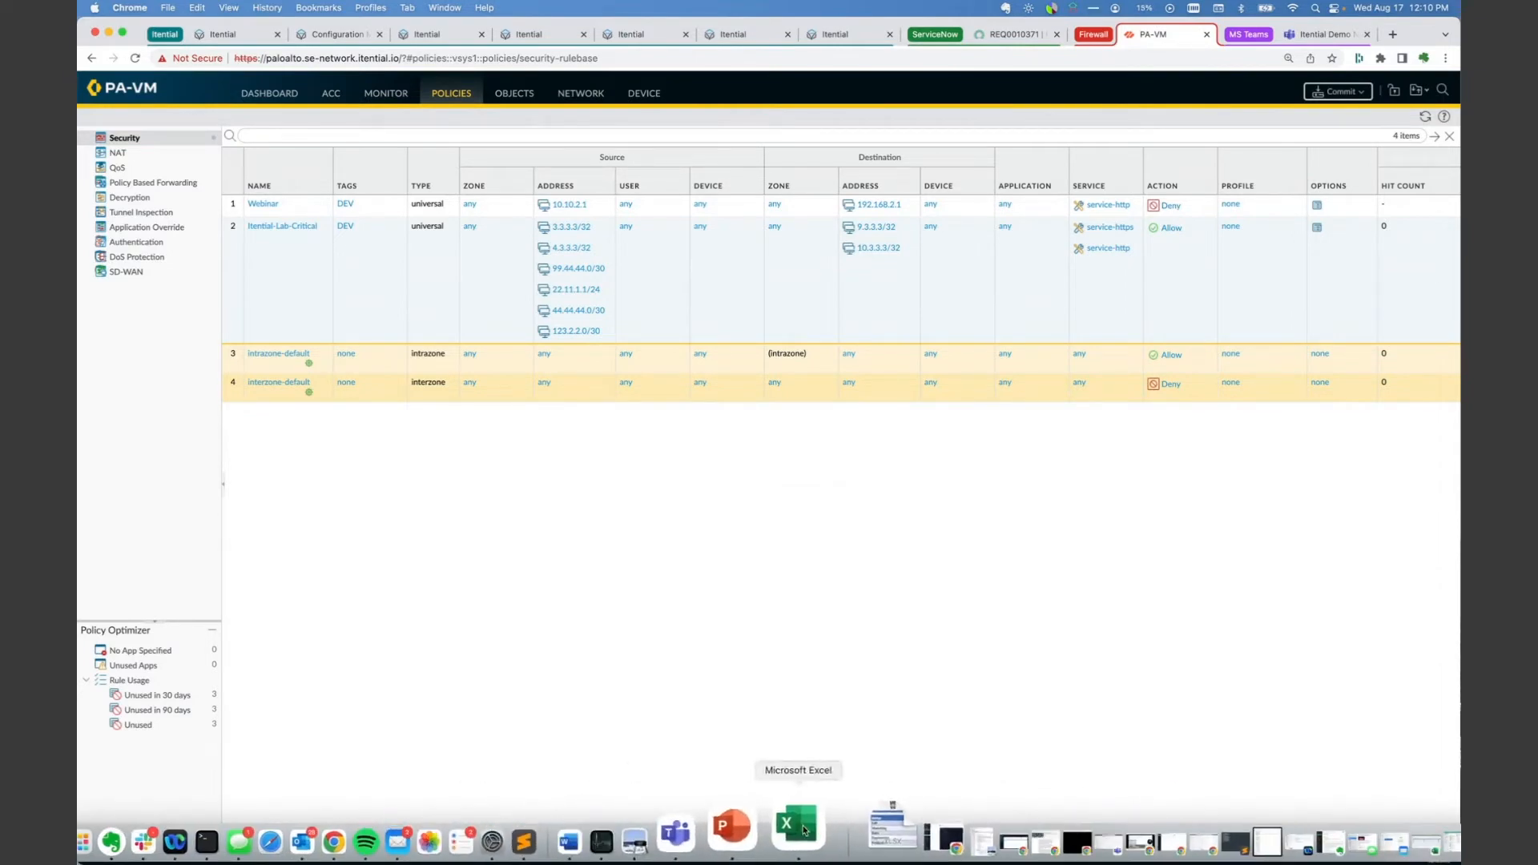
pyautogui.click(829, 829)
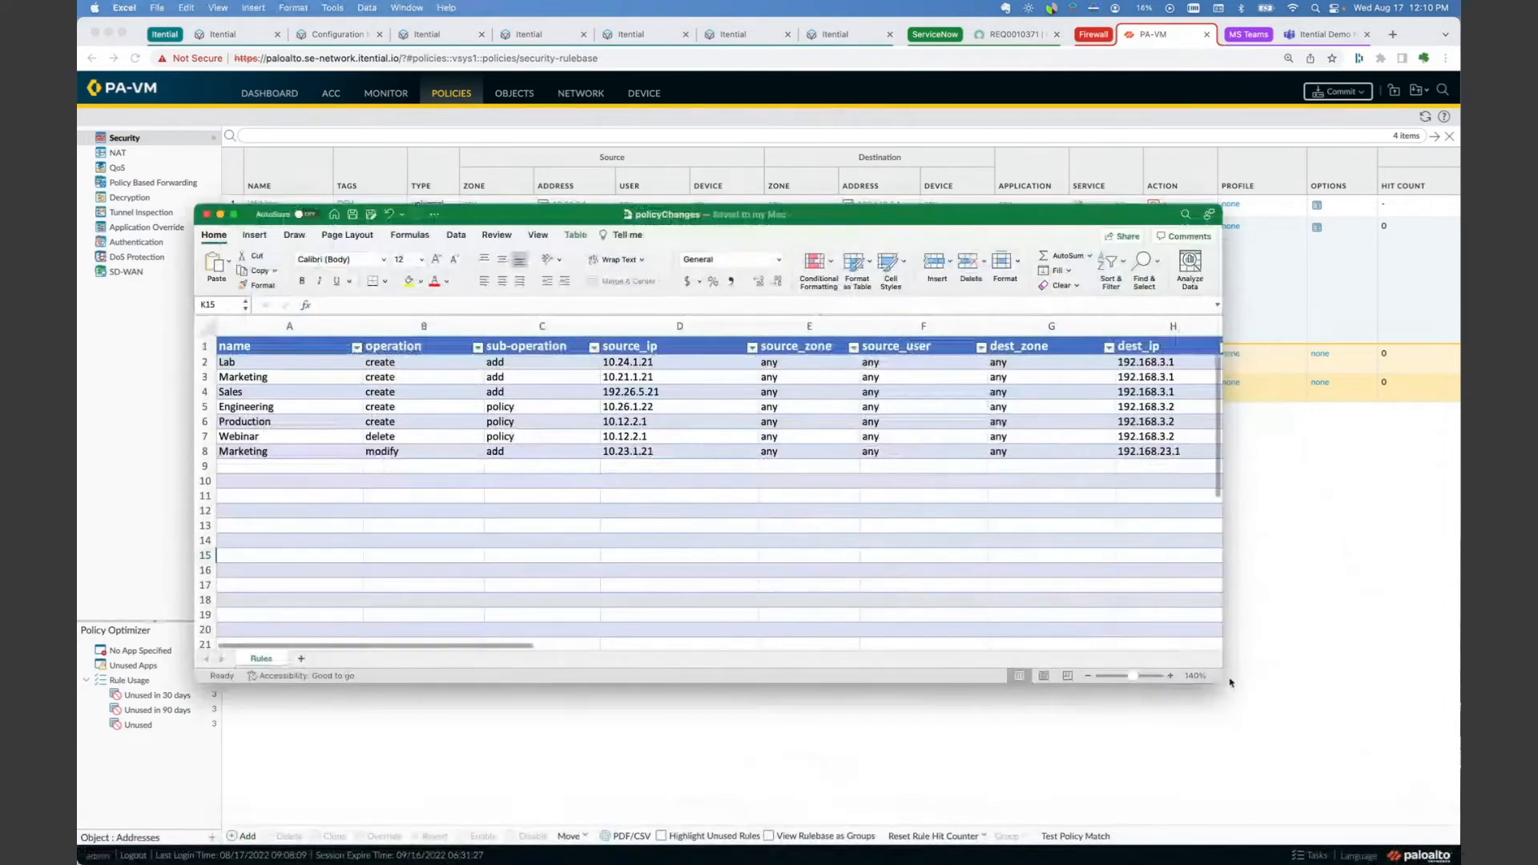
pyautogui.click(1170, 675)
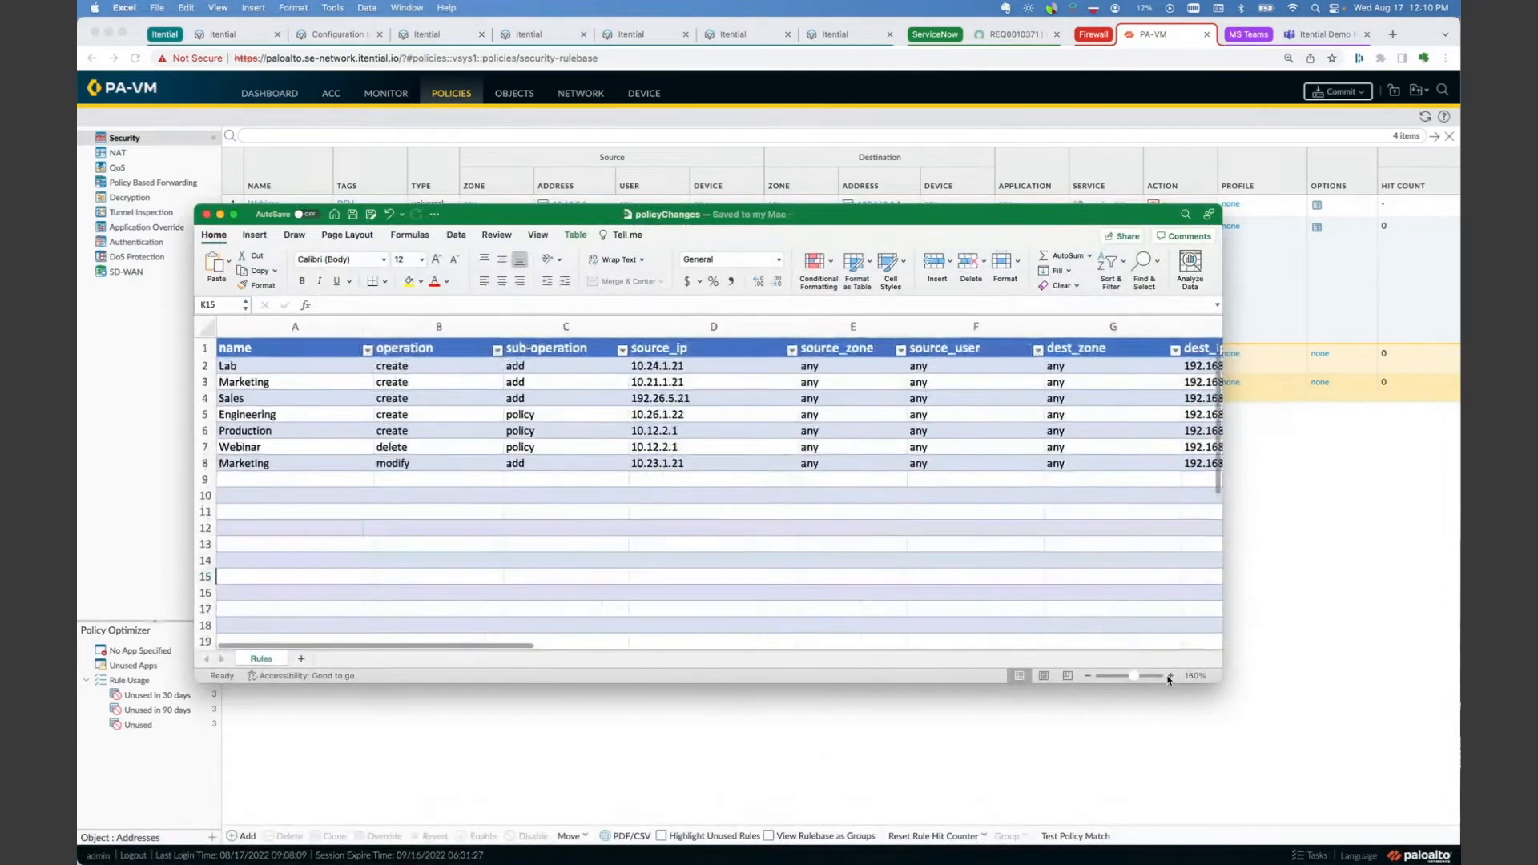
pyautogui.moveTo(1222, 675); pyautogui.dragTo(1446, 758)
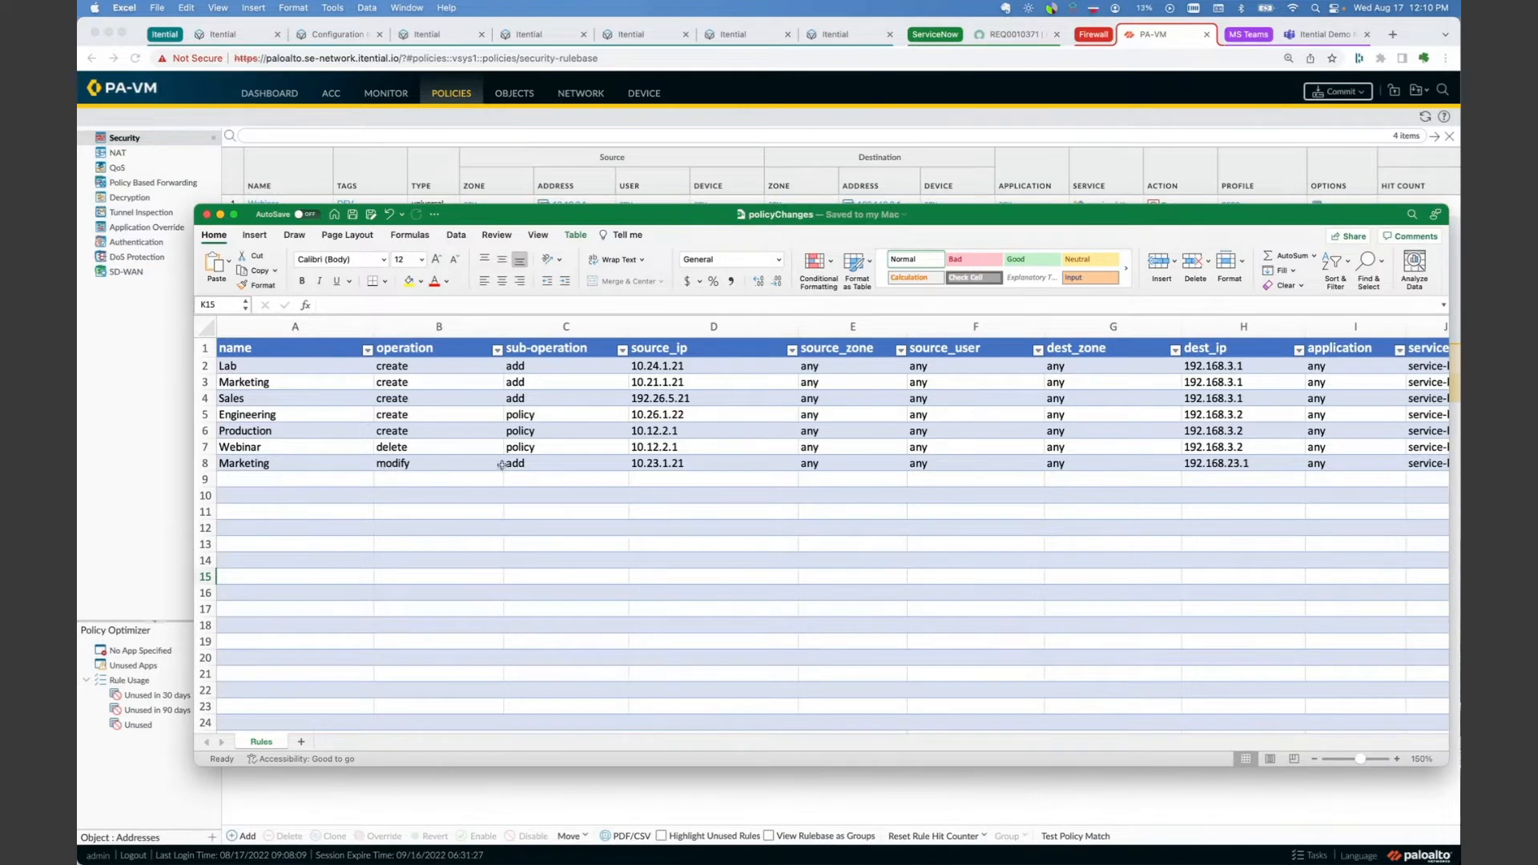
# Step: Examine the Rules sheet's bulk policy changes across all columns, including operations, IPs, services, actions, locations and existing rules
pyautogui.hscroll(3, 481, 466)
pyautogui.hscroll(-3, 497, 465)
pyautogui.hscroll(5, 502, 465)
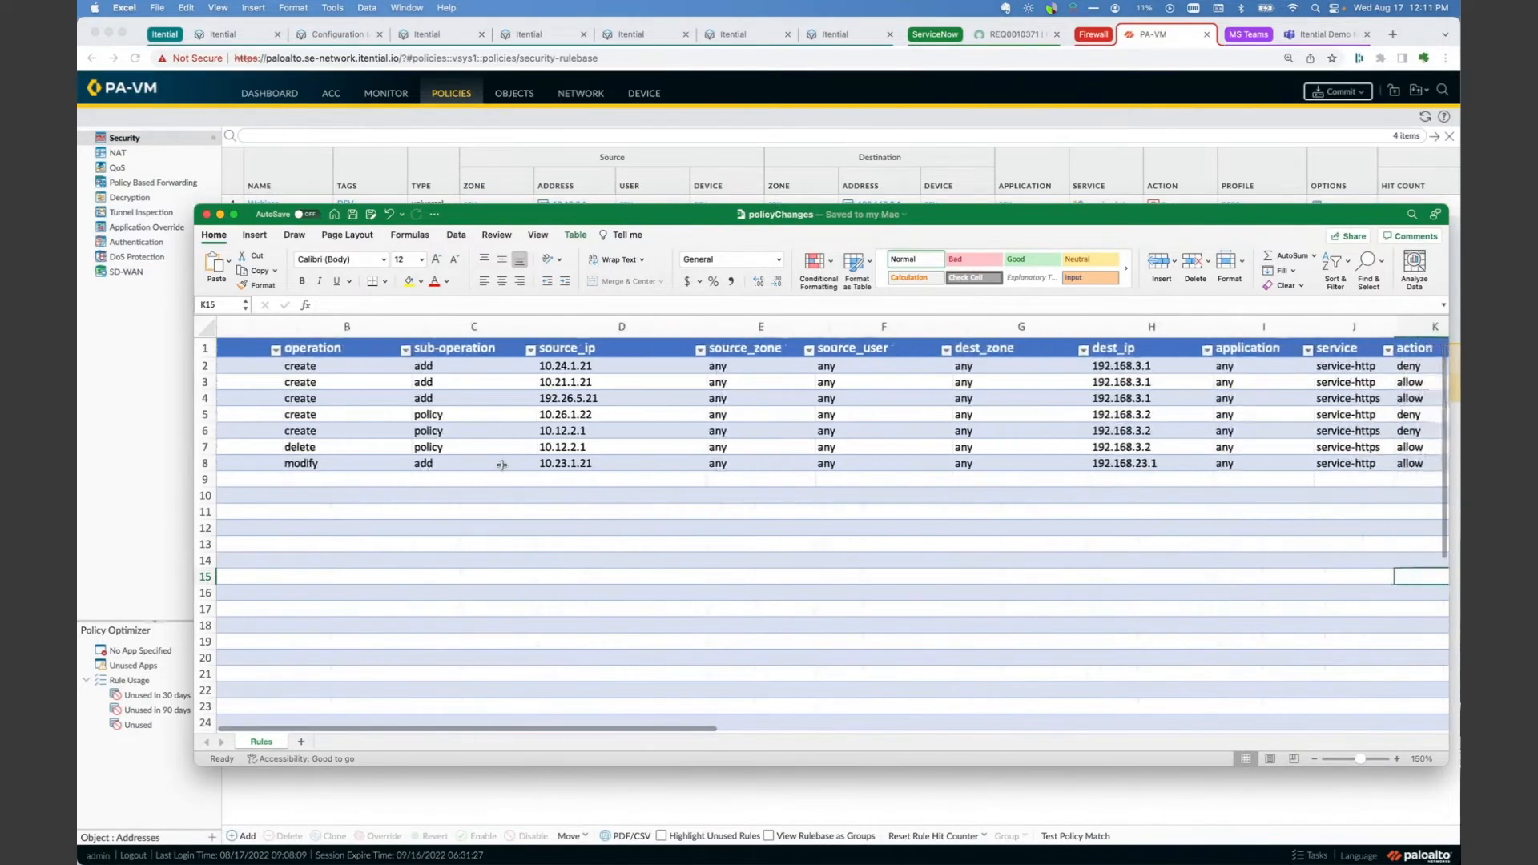
pyautogui.hscroll(3, 502, 464)
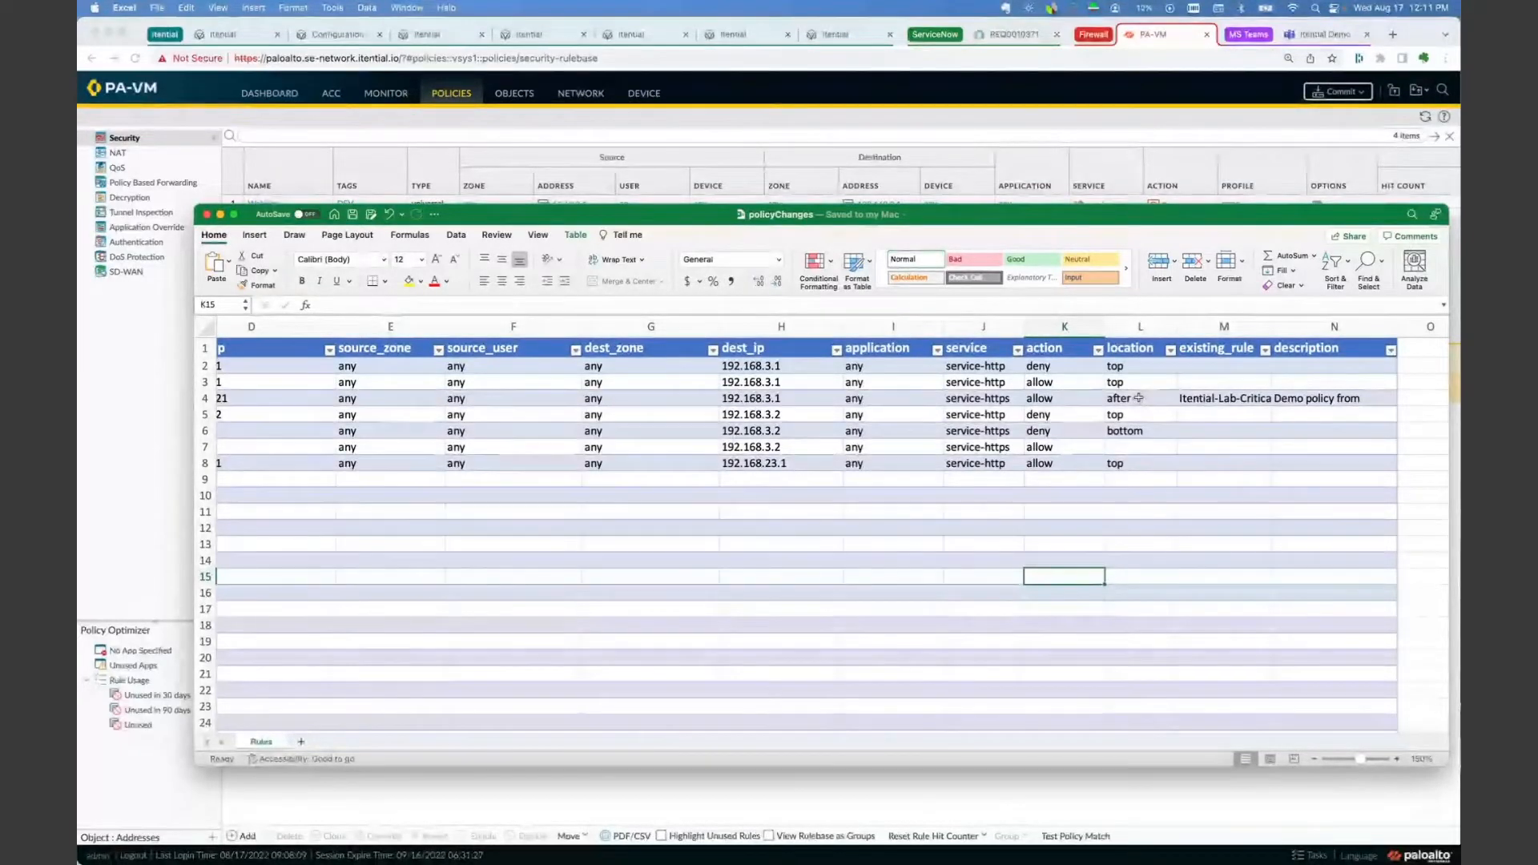
pyautogui.hscroll(-5, 1139, 398)
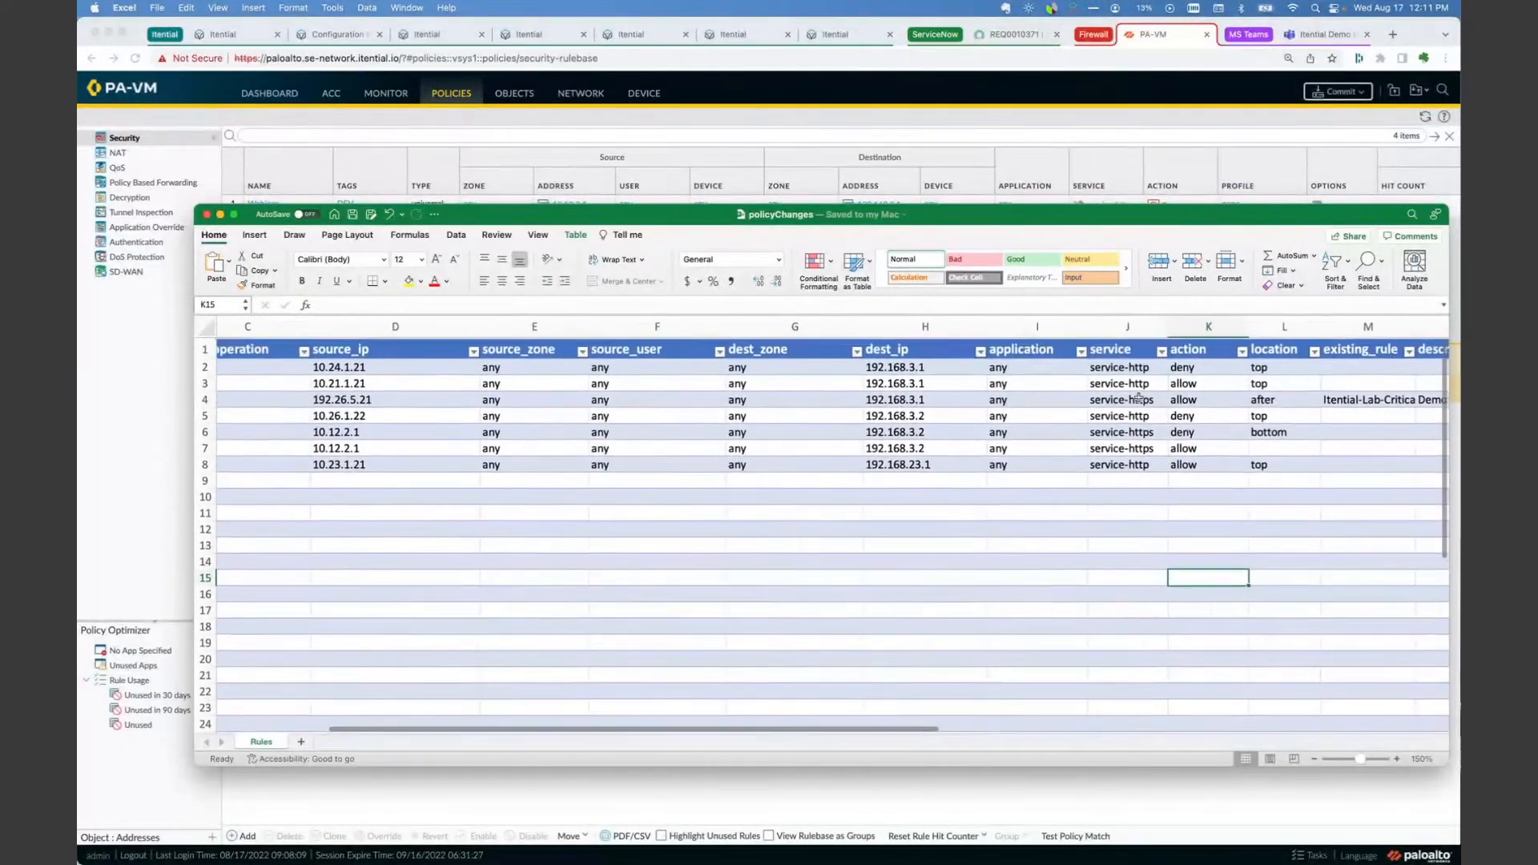
pyautogui.hscroll(-1, 1138, 398)
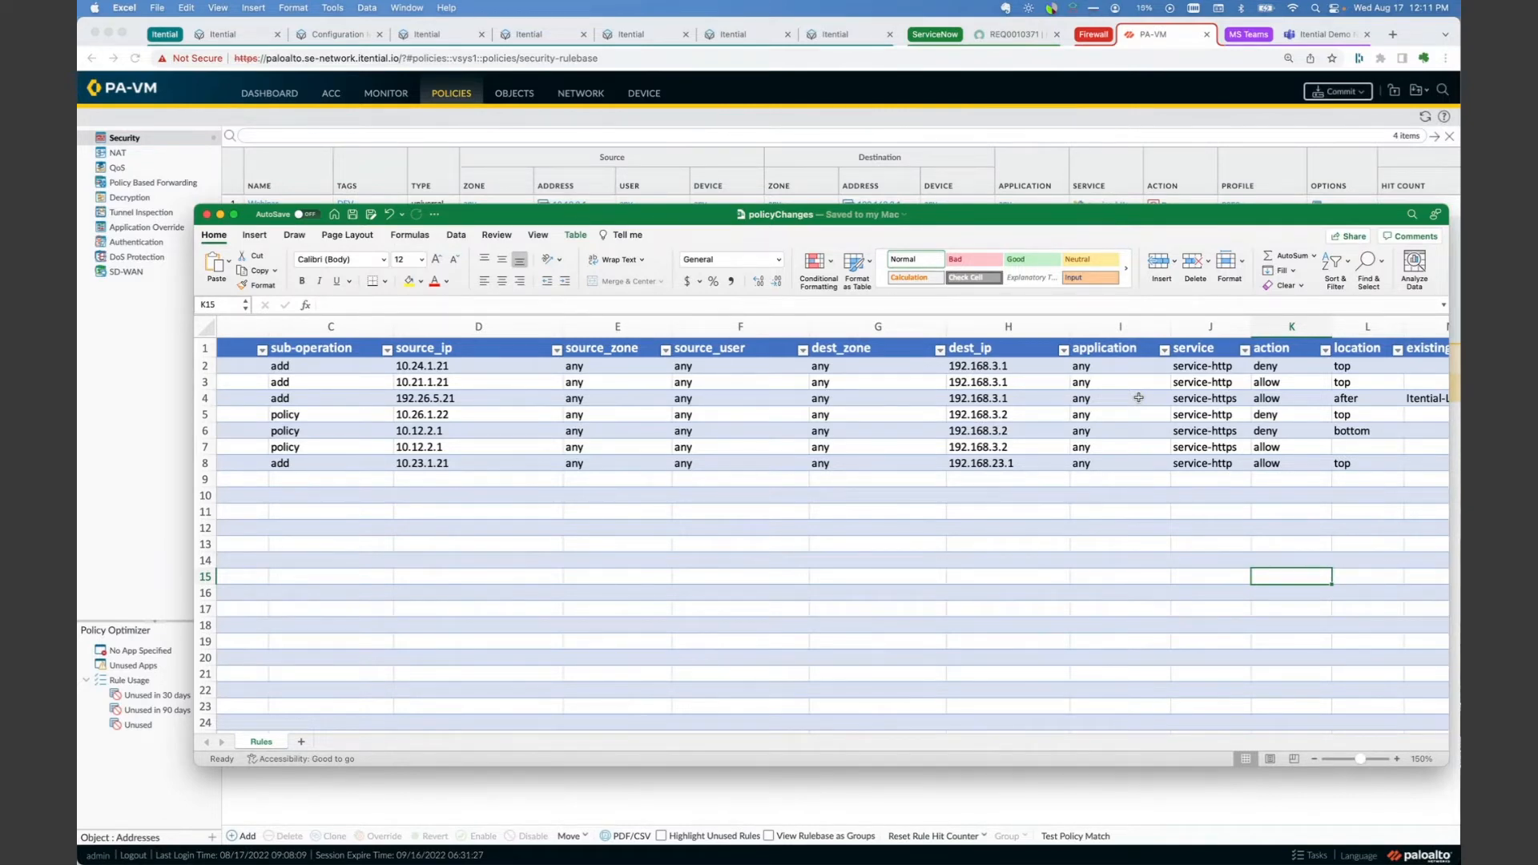
# Step: Review the Rules sheet's columns back to the rule names and operations, and minimize the policyChanges workbook
pyautogui.hscroll(3, 974, 481)
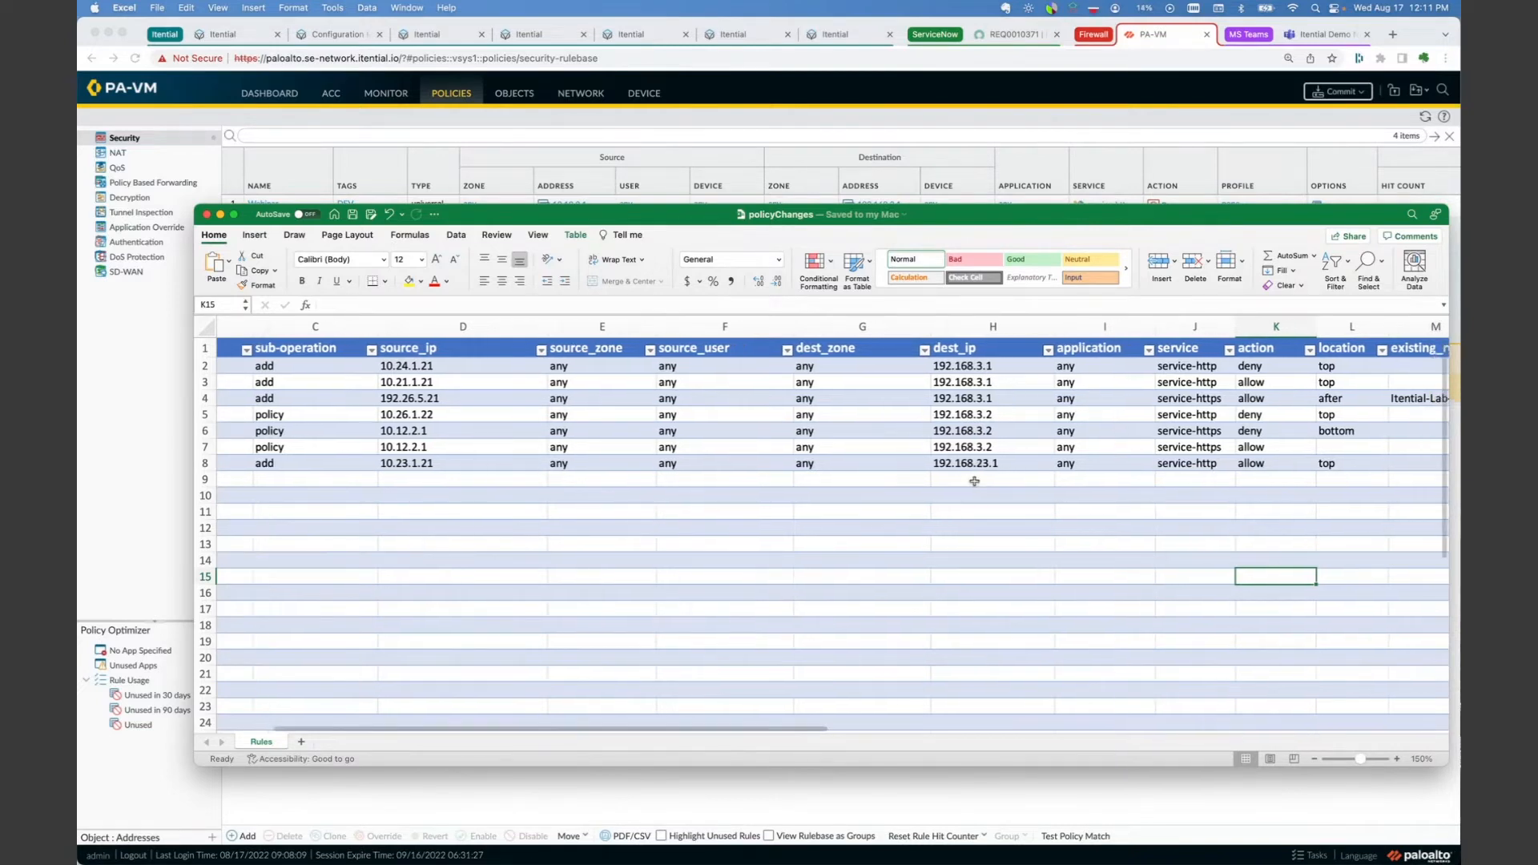
pyautogui.hscroll(-5, 974, 481)
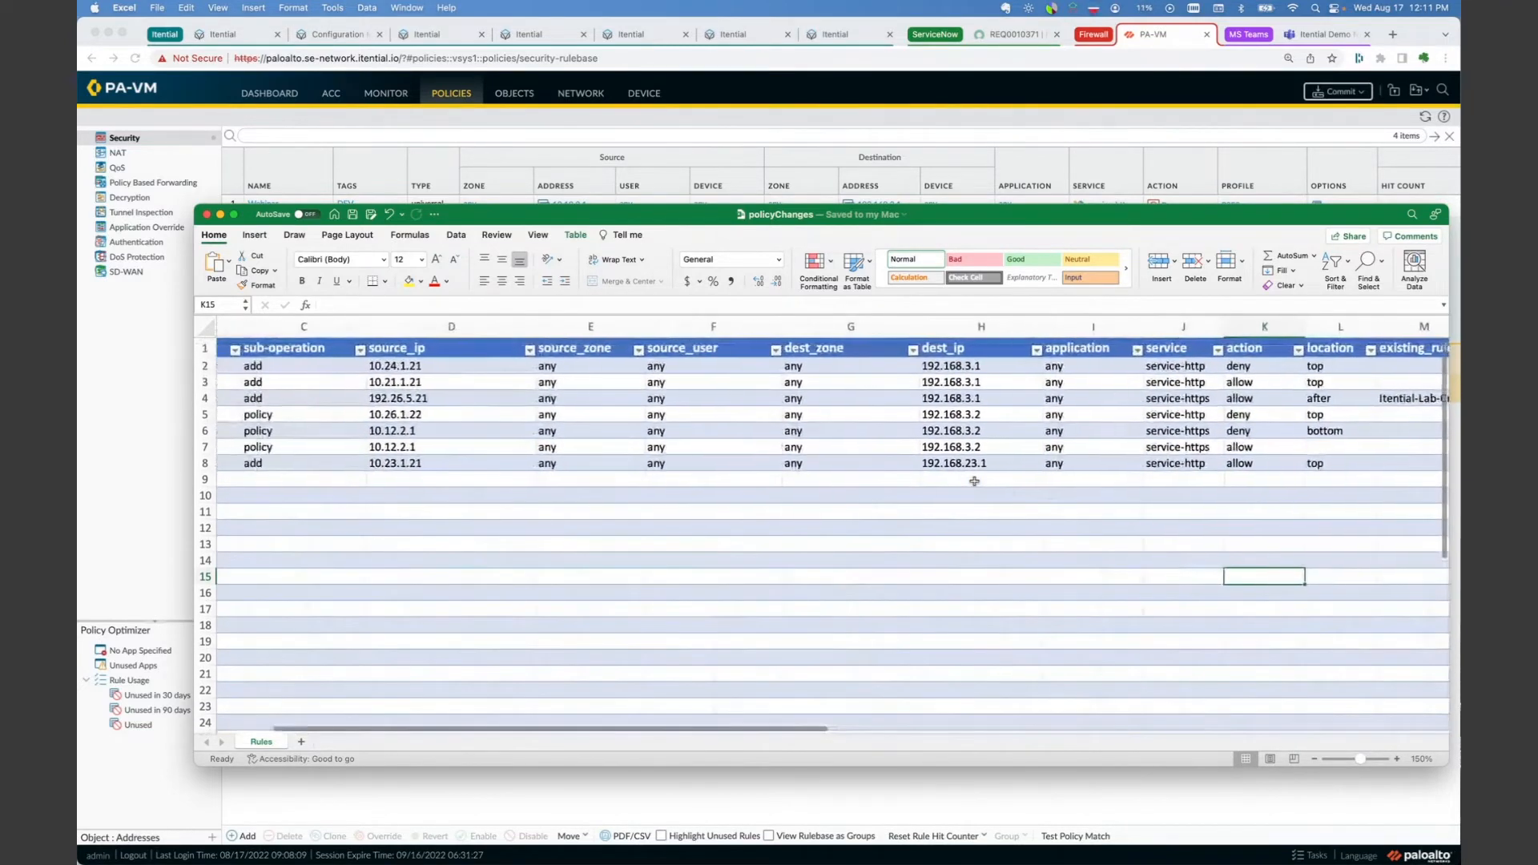
pyautogui.hscroll(-1, 974, 481)
pyautogui.hscroll(-3, 974, 480)
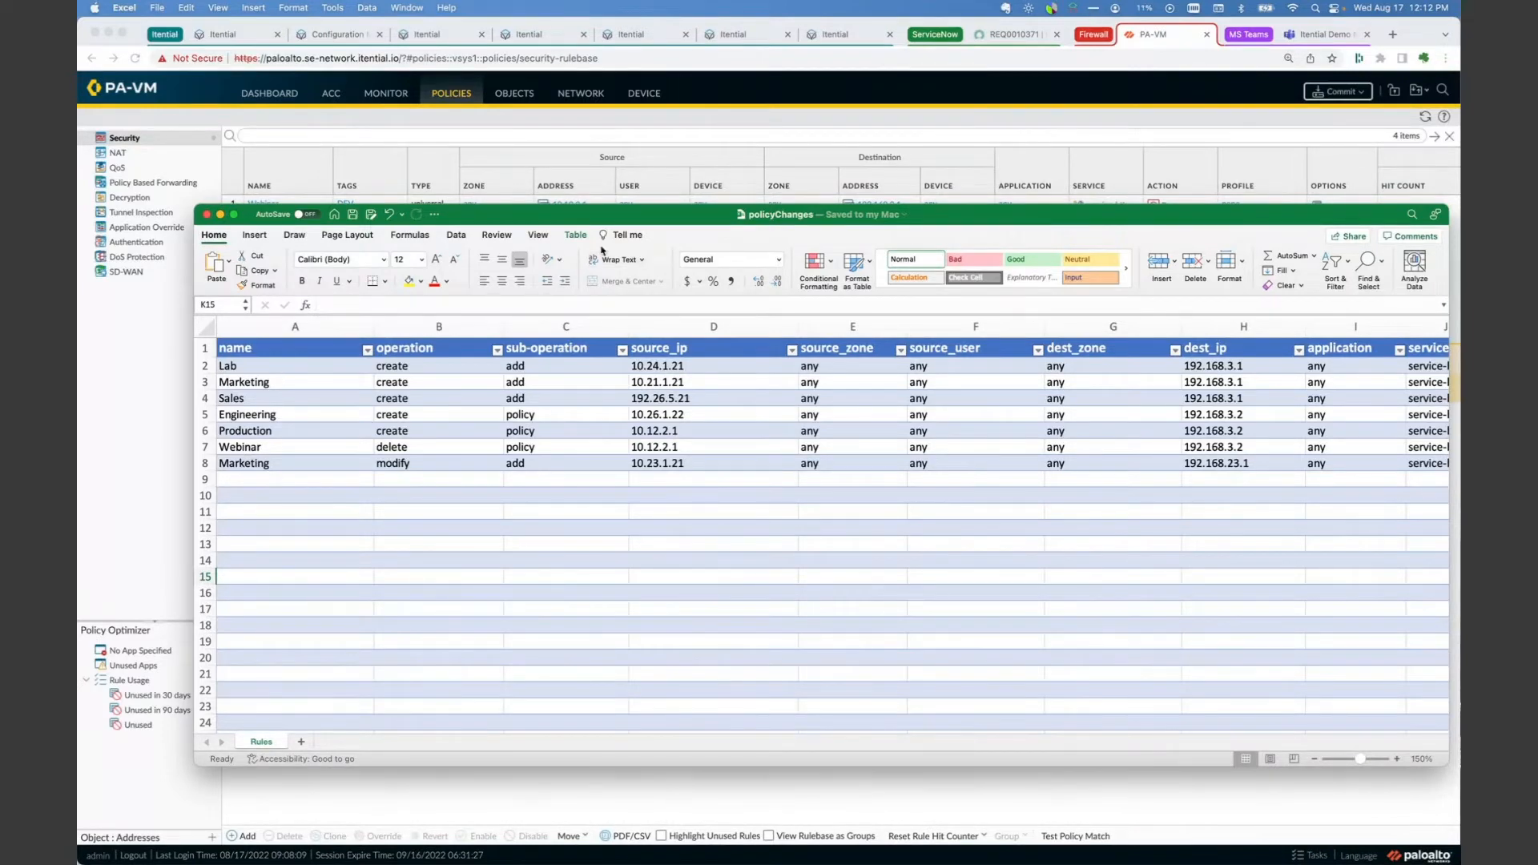
pyautogui.click(221, 215)
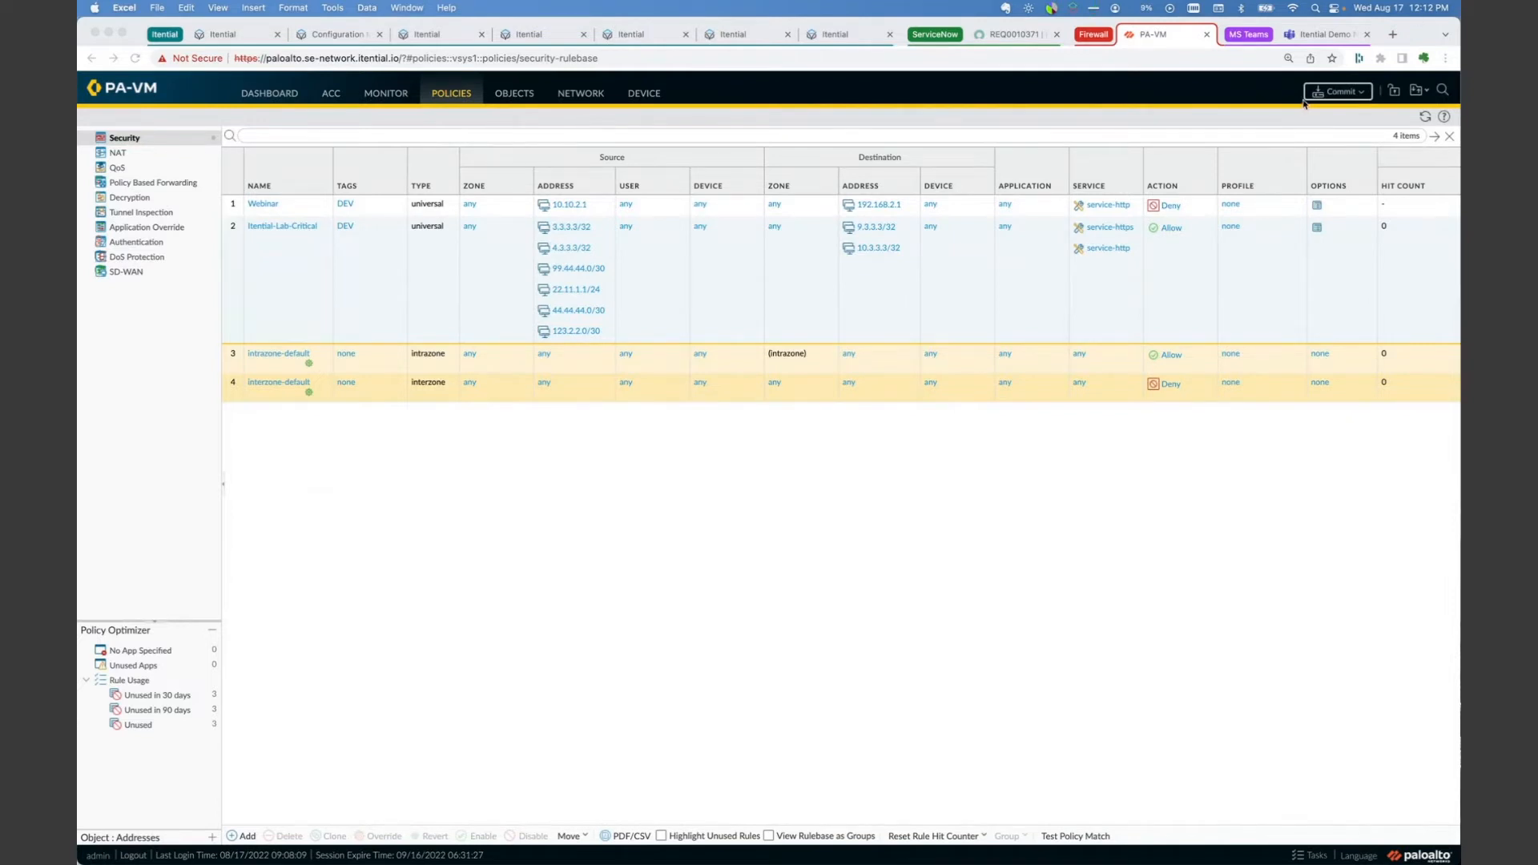
# Step: Switch to the Itential Automation Platform in Chrome and view the PANOS device in Configuration Manager and the platform home page
pyautogui.click(232, 34)
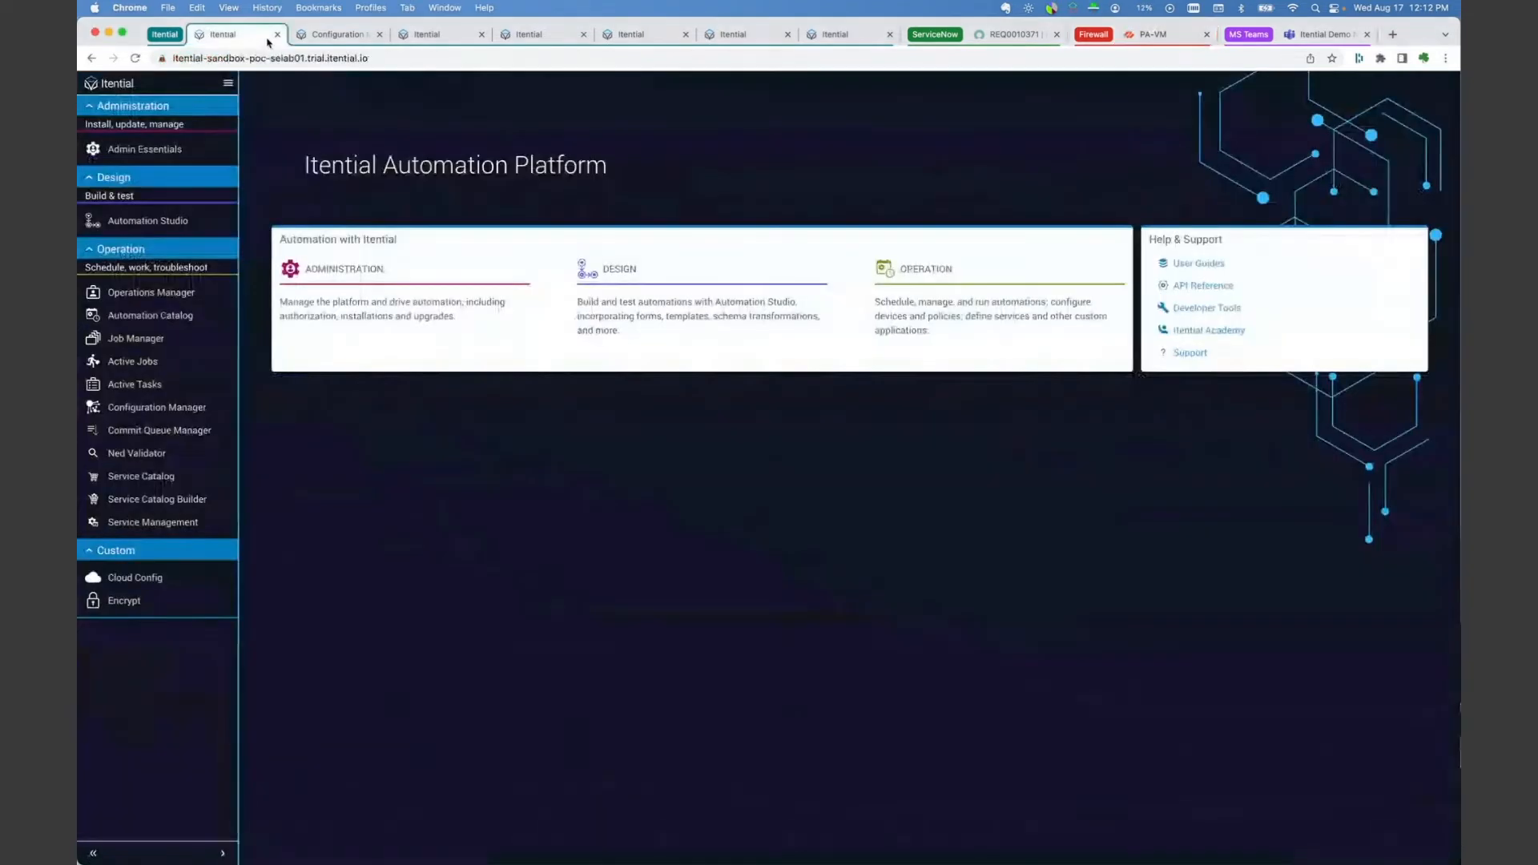
pyautogui.click(322, 38)
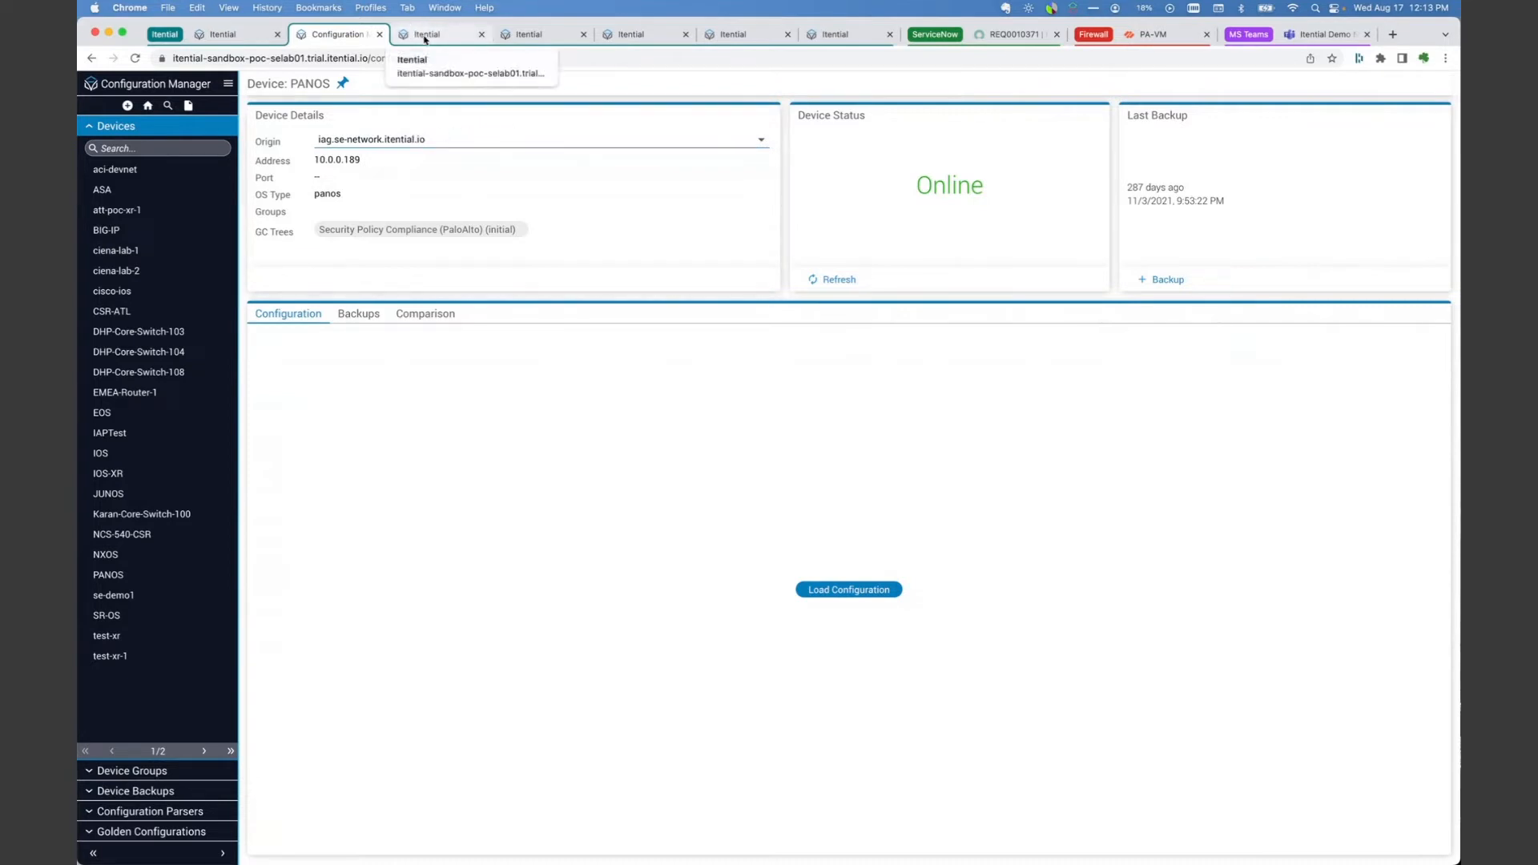
pyautogui.click(238, 36)
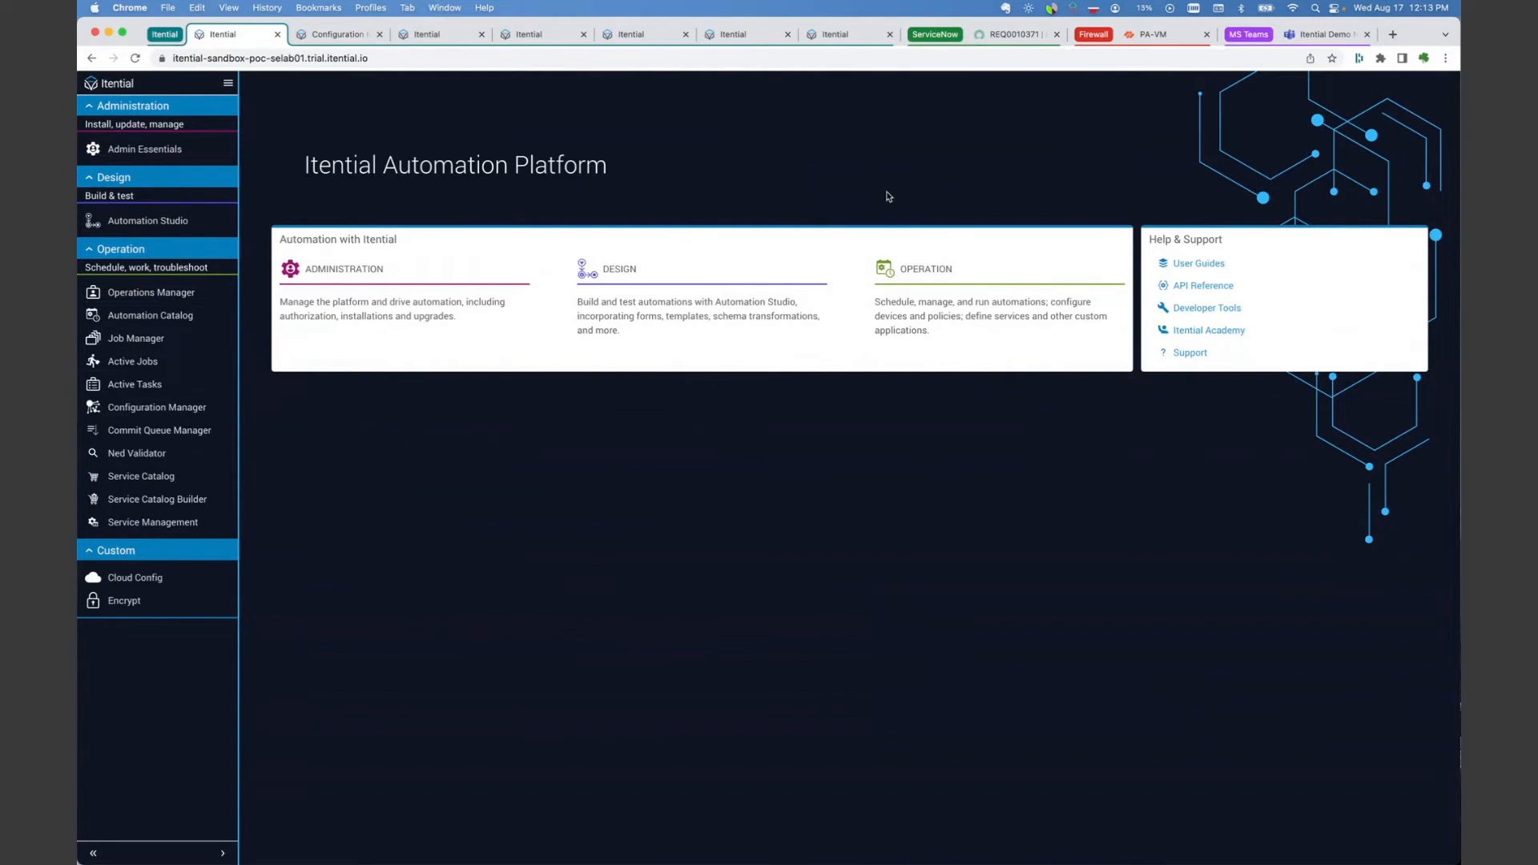
# Step: Examine the SNOW Provision Bulk FW Rules workflow from its start through the For Each Loop and the bulk policy child jobs
pyautogui.click(426, 36)
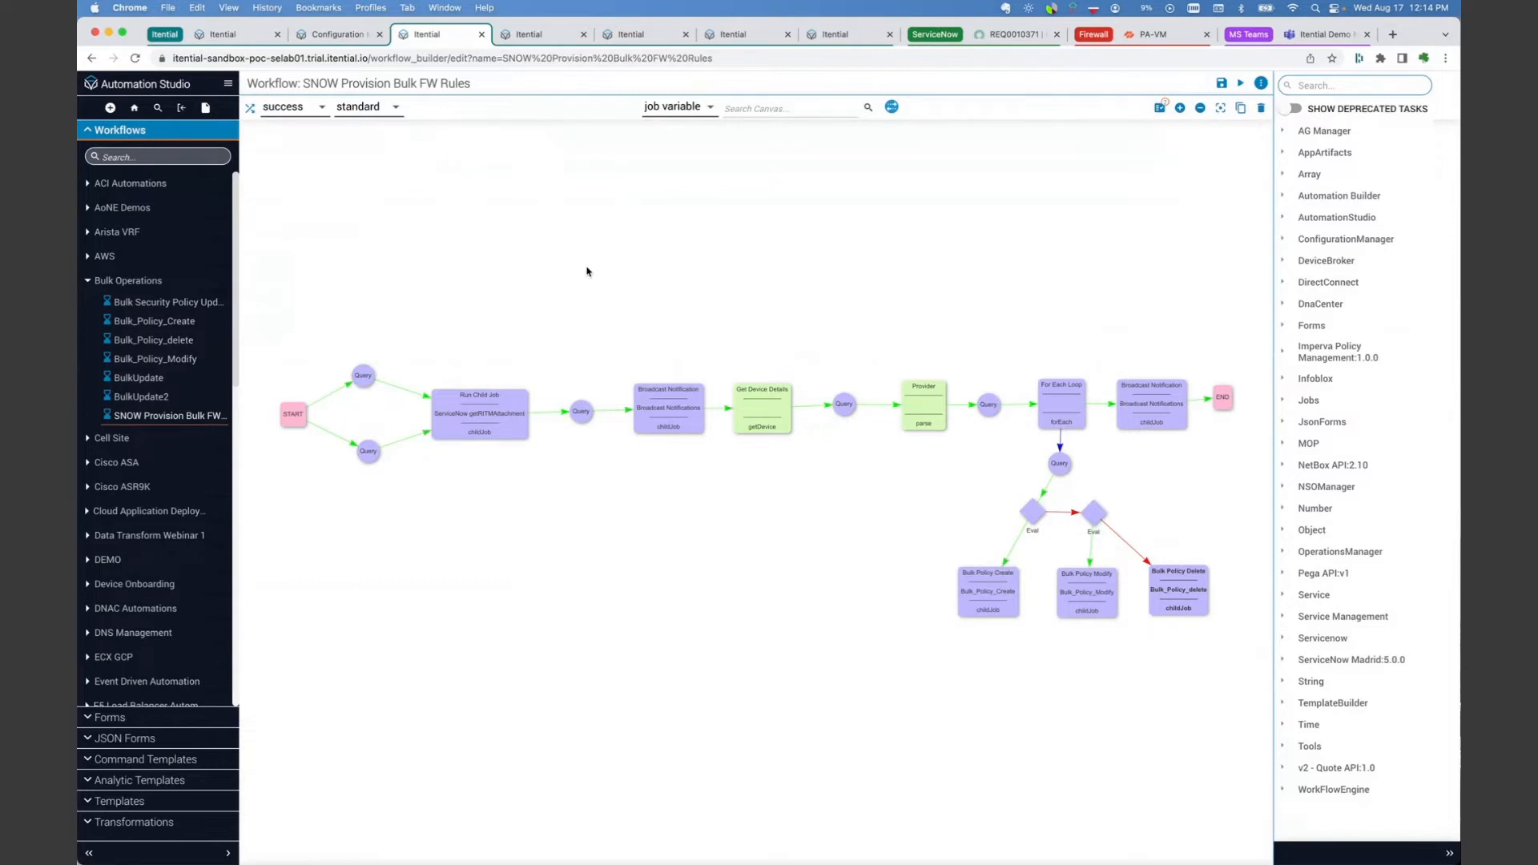
pyautogui.scroll(3, 577, 306)
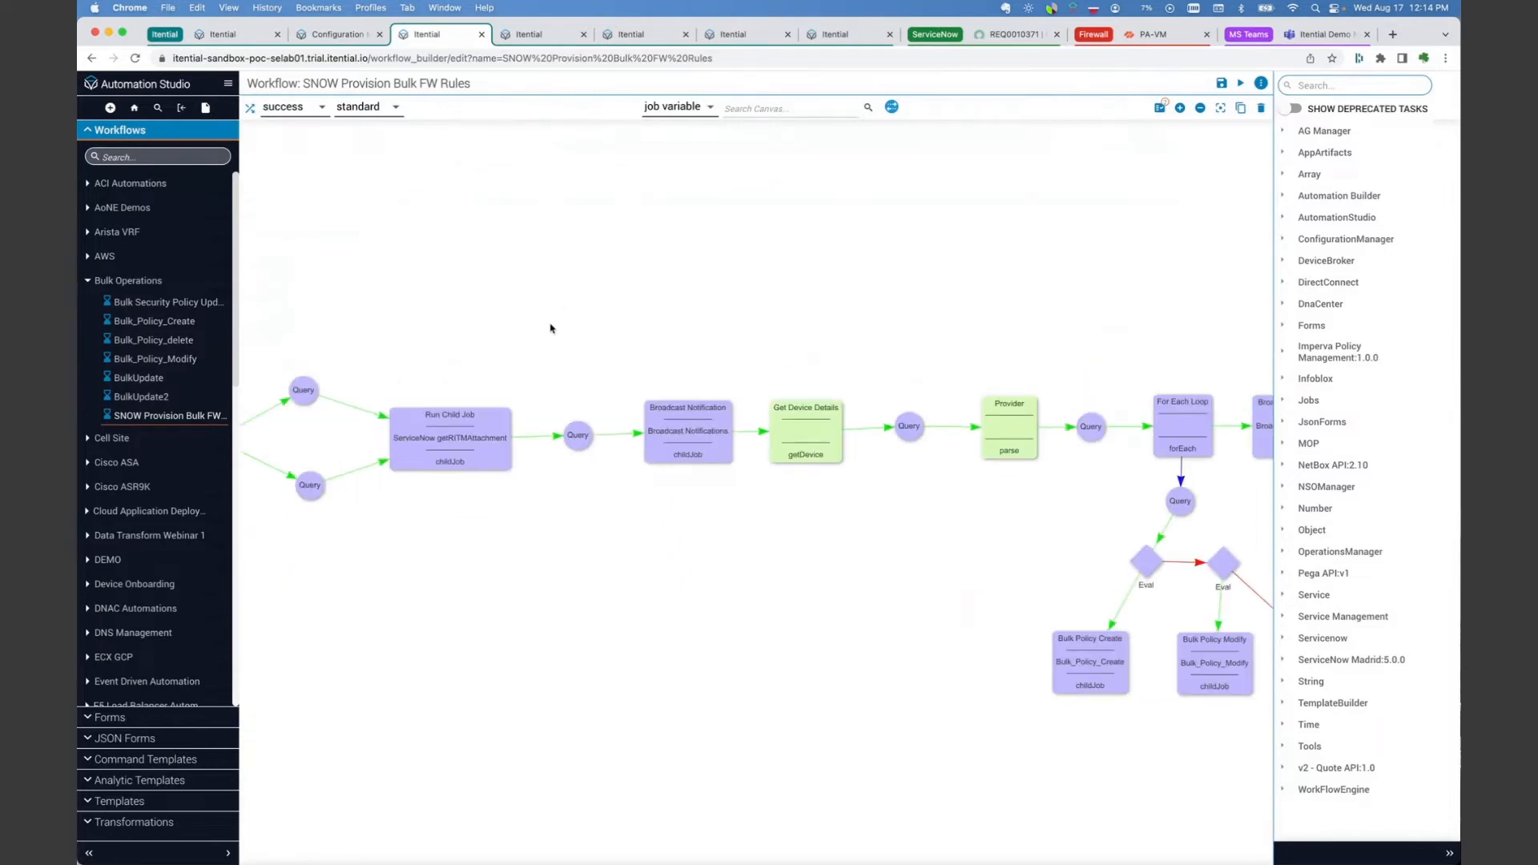
pyautogui.moveTo(549, 326); pyautogui.dragTo(601, 302)
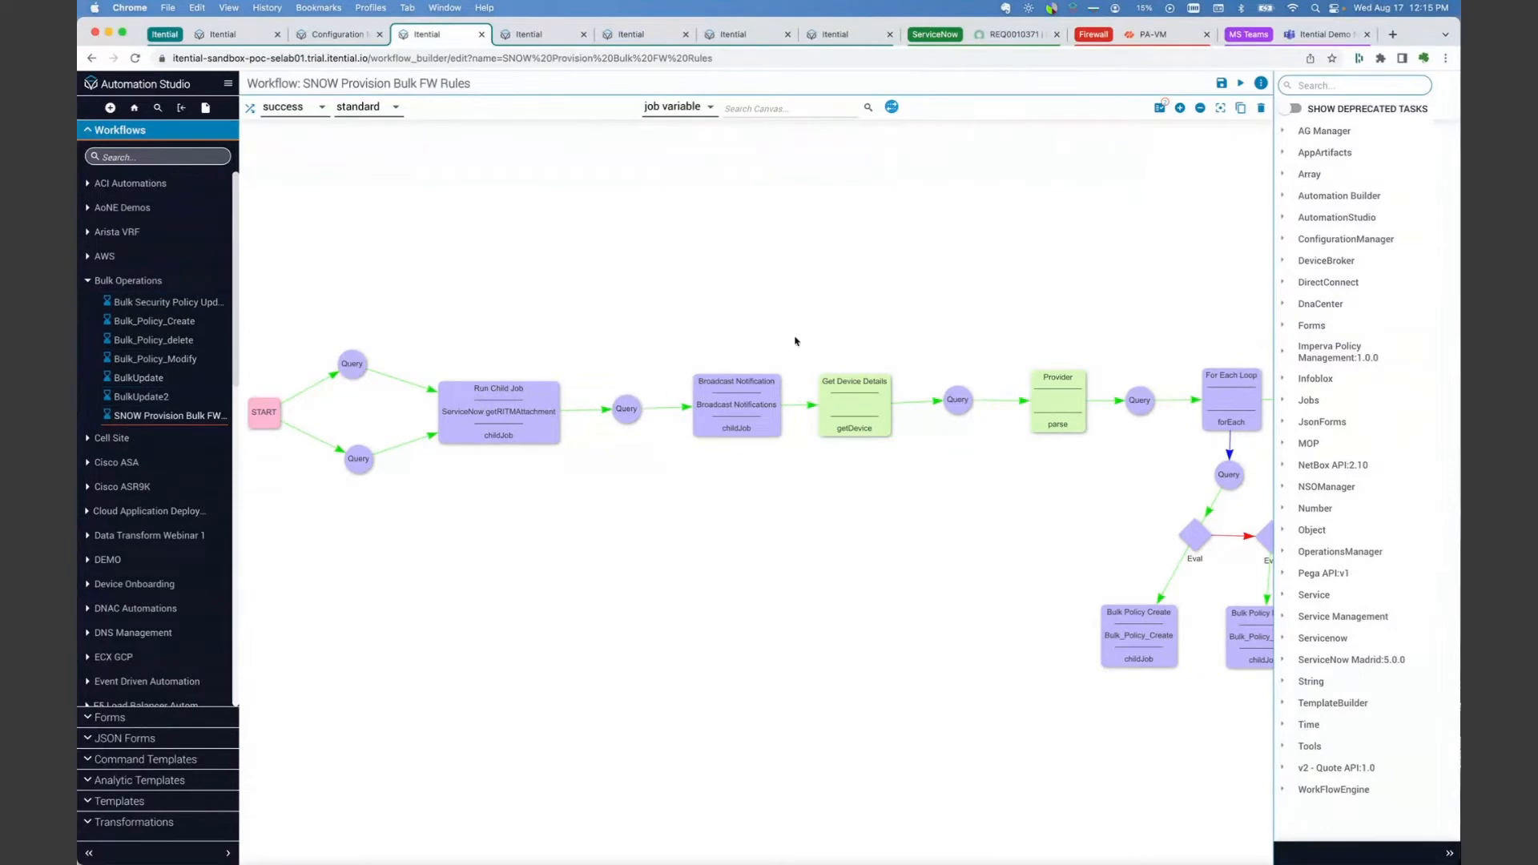
pyautogui.moveTo(793, 252); pyautogui.dragTo(728, 240)
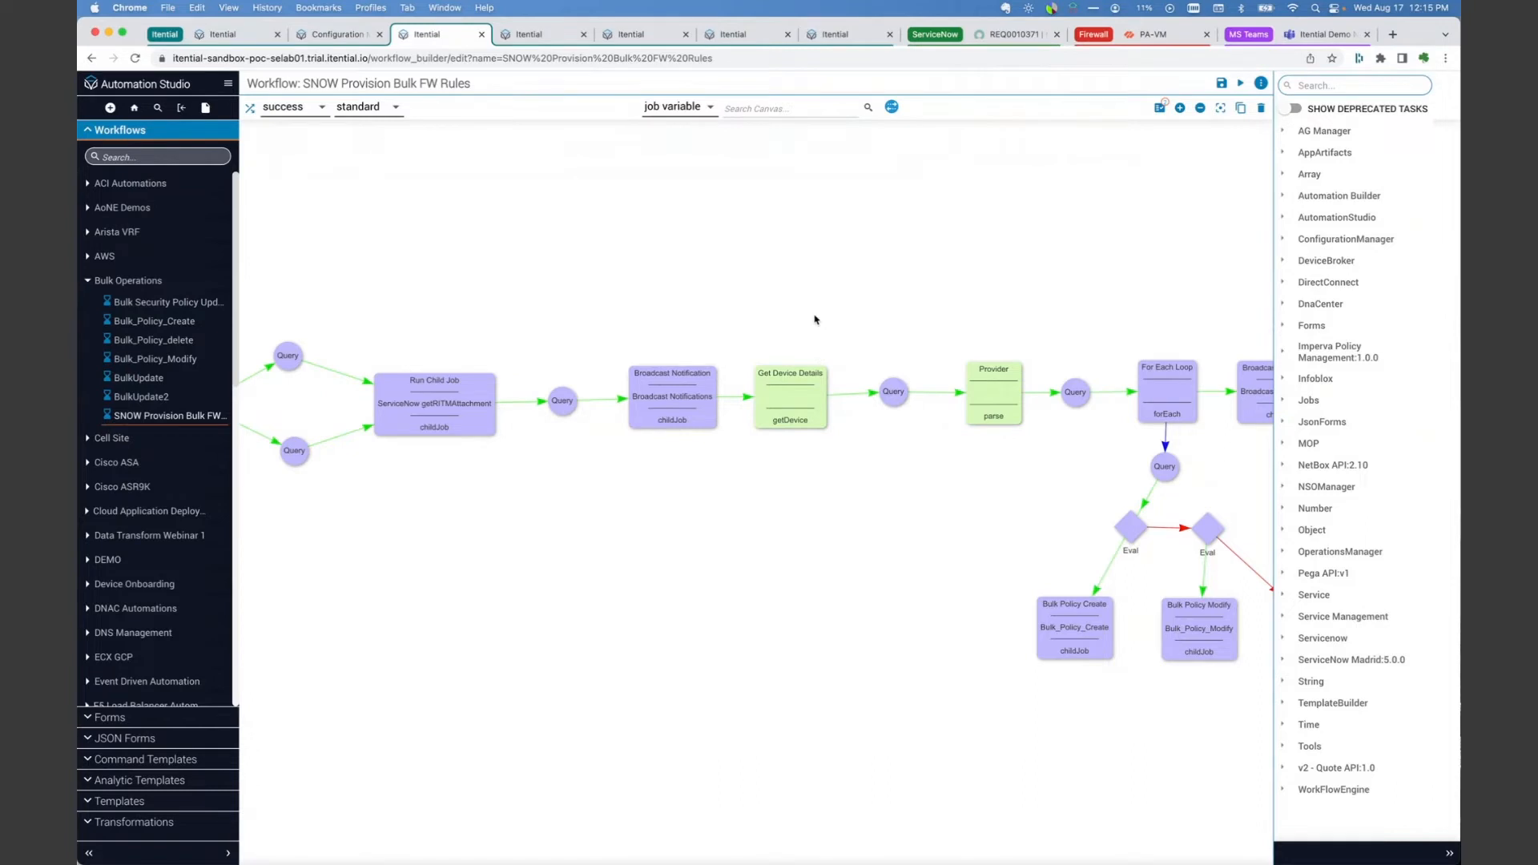
pyautogui.moveTo(814, 320); pyautogui.dragTo(667, 306)
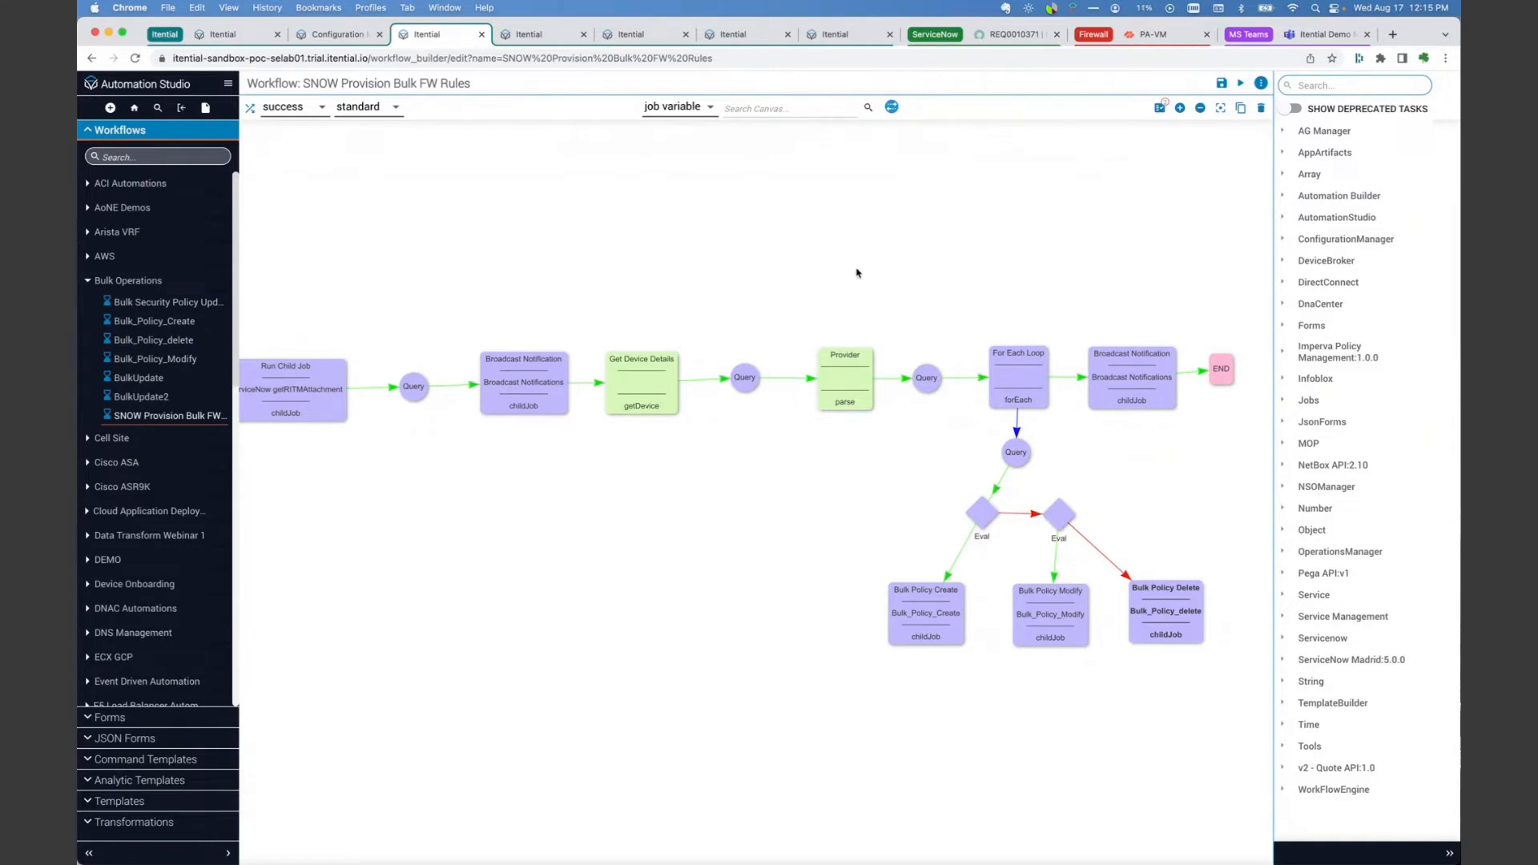
pyautogui.moveTo(860, 274); pyautogui.dragTo(738, 273)
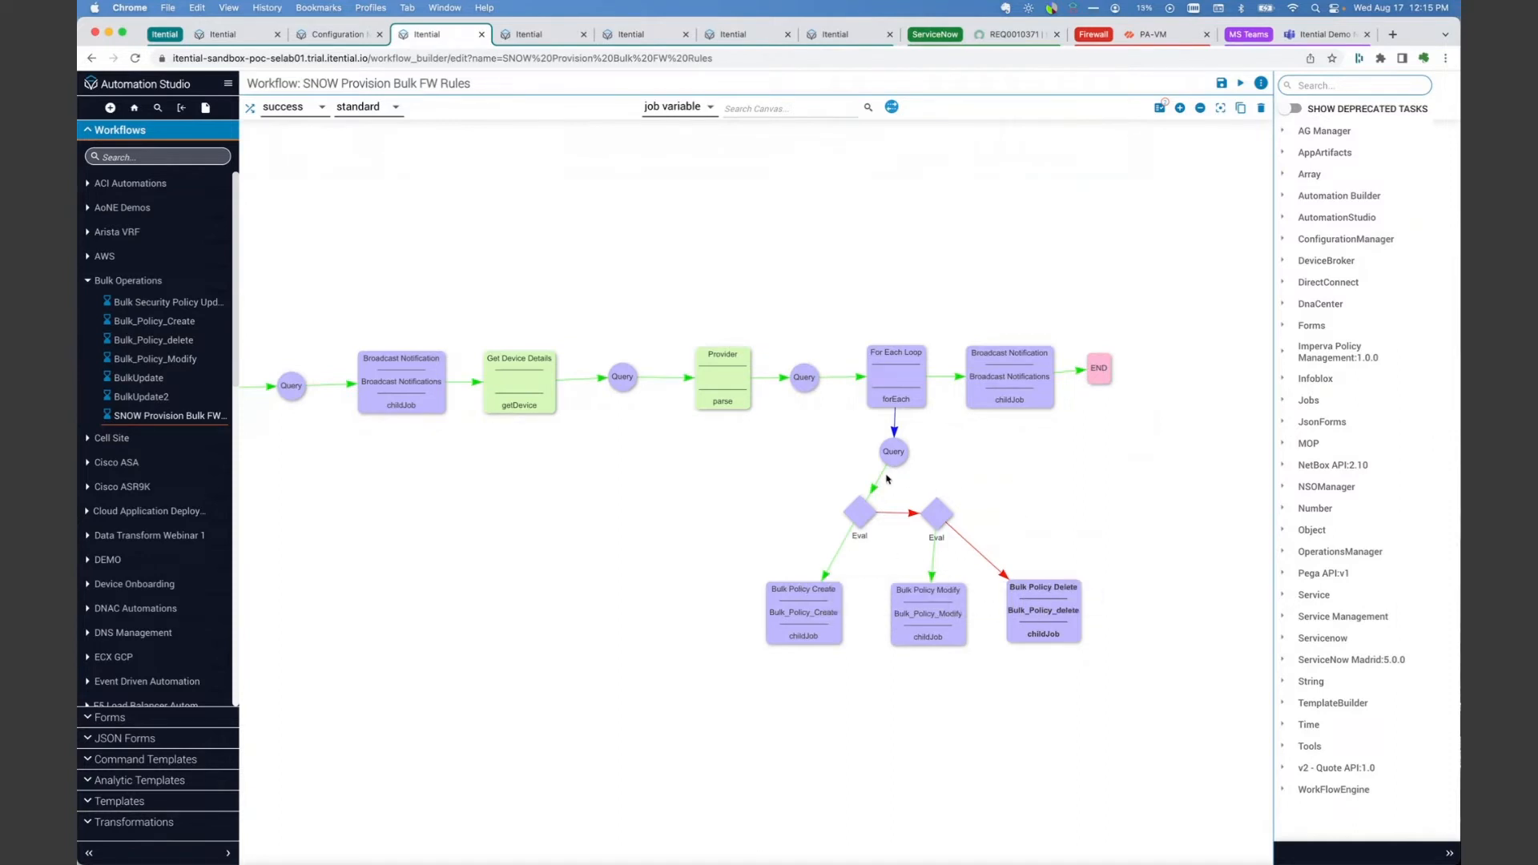
# Step: Bring up the policyChanges workbook in Excel to check its rule operations against the workflow, and minimize it again
pyautogui.moveTo(640, 857)
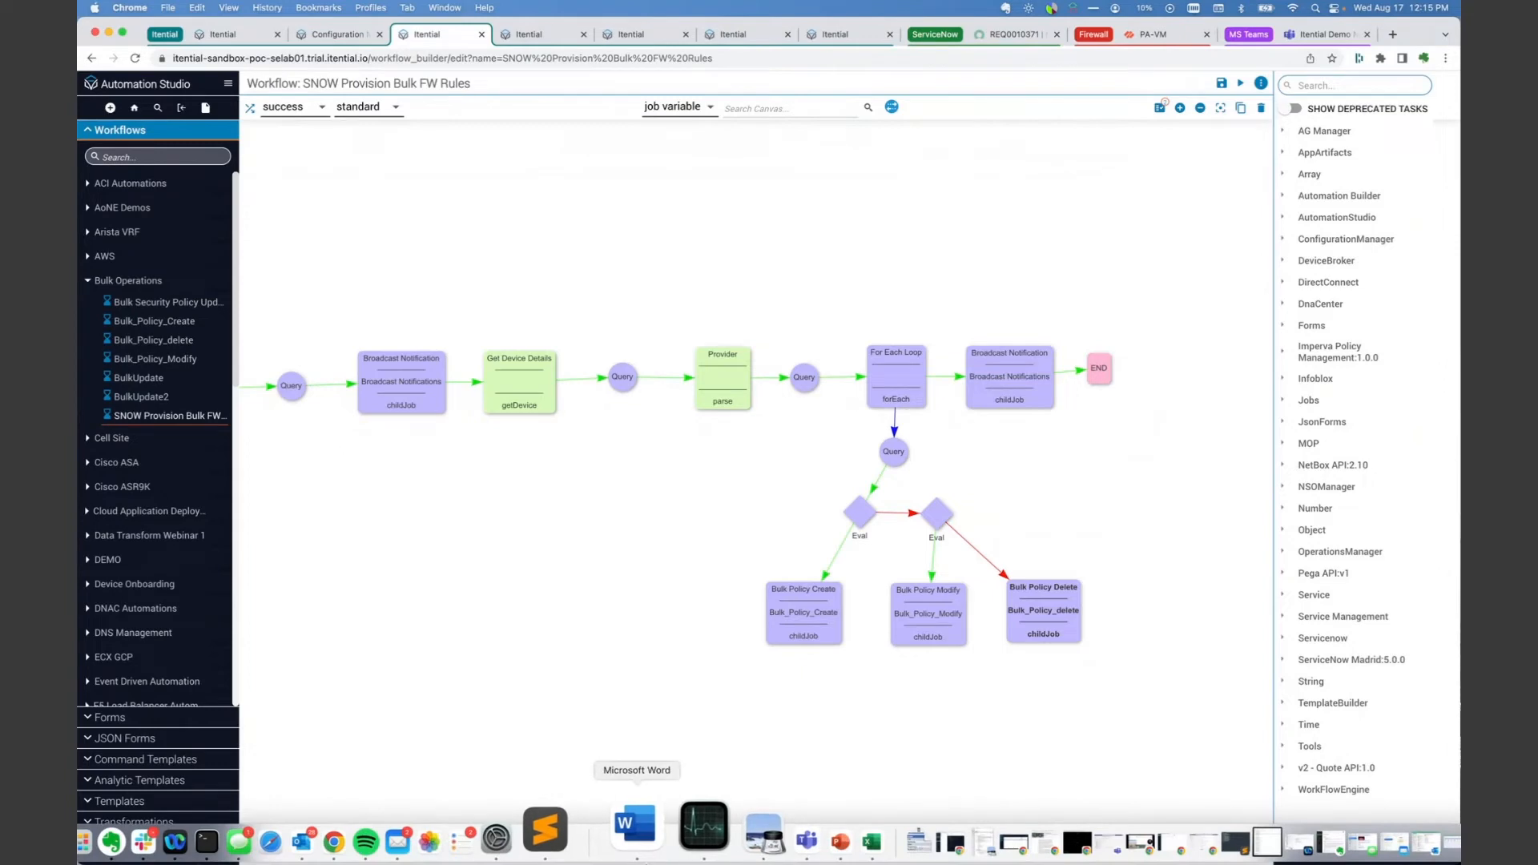
pyautogui.click(817, 826)
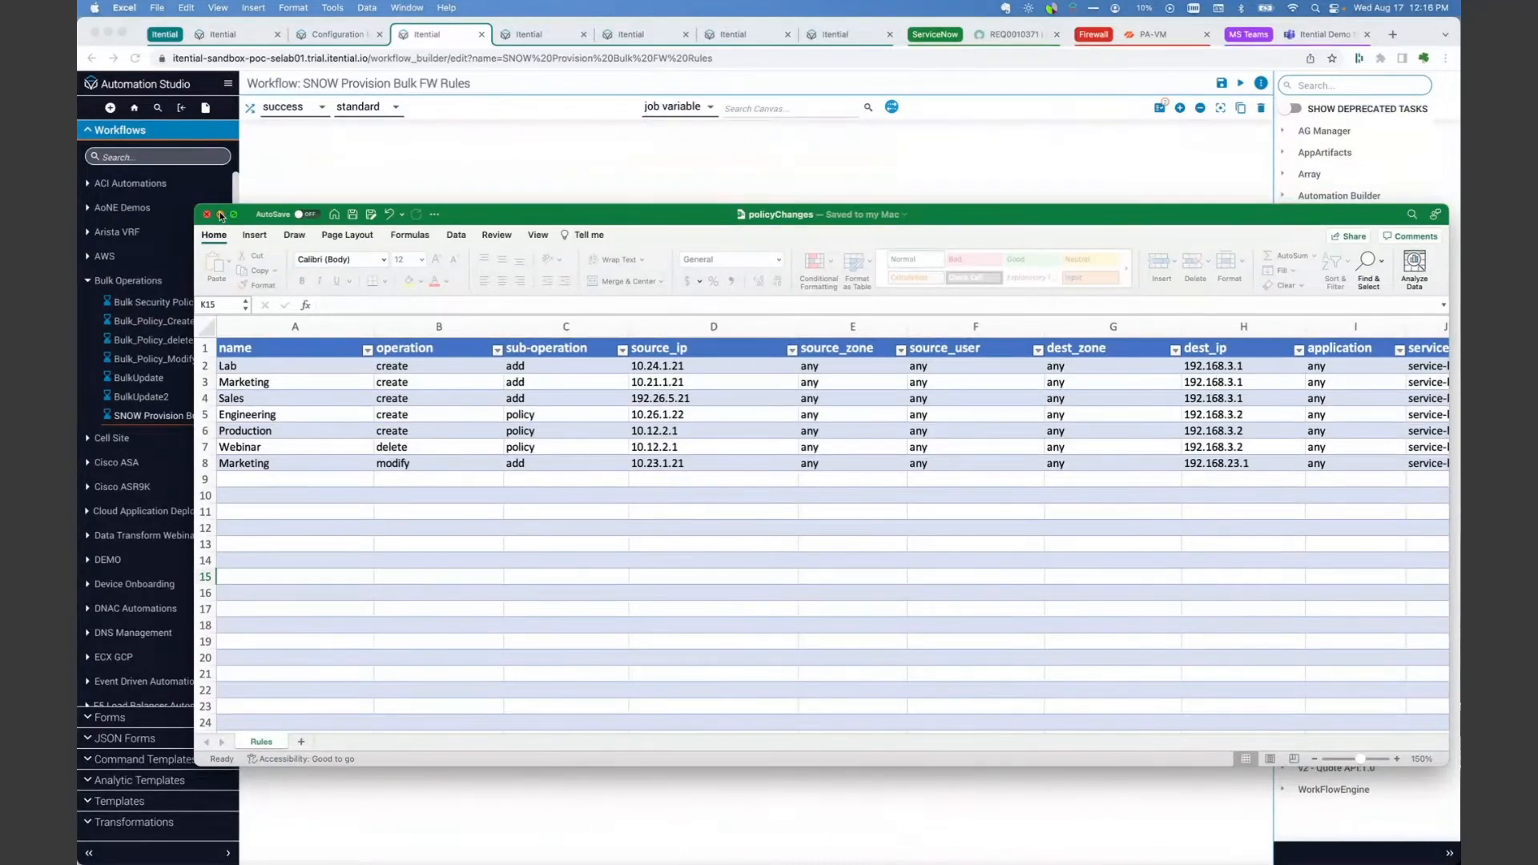
pyautogui.click(220, 214)
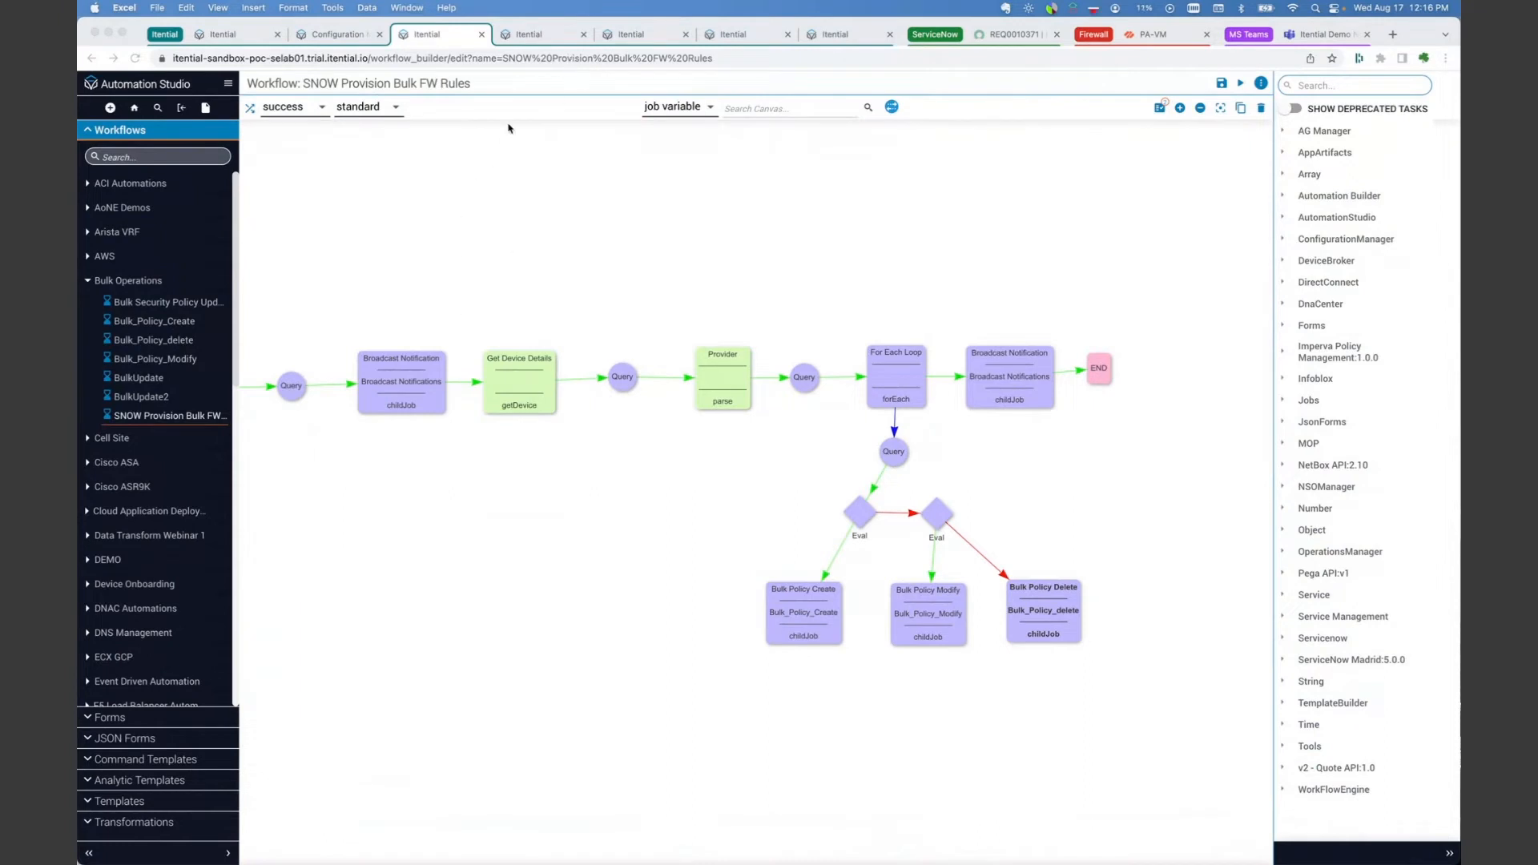
# Step: Glance at the ServiceNow getRITMAttachment workflow, and locate its Run Child Job task near the start of SNOW Provision Bulk FW Rules
pyautogui.click(529, 34)
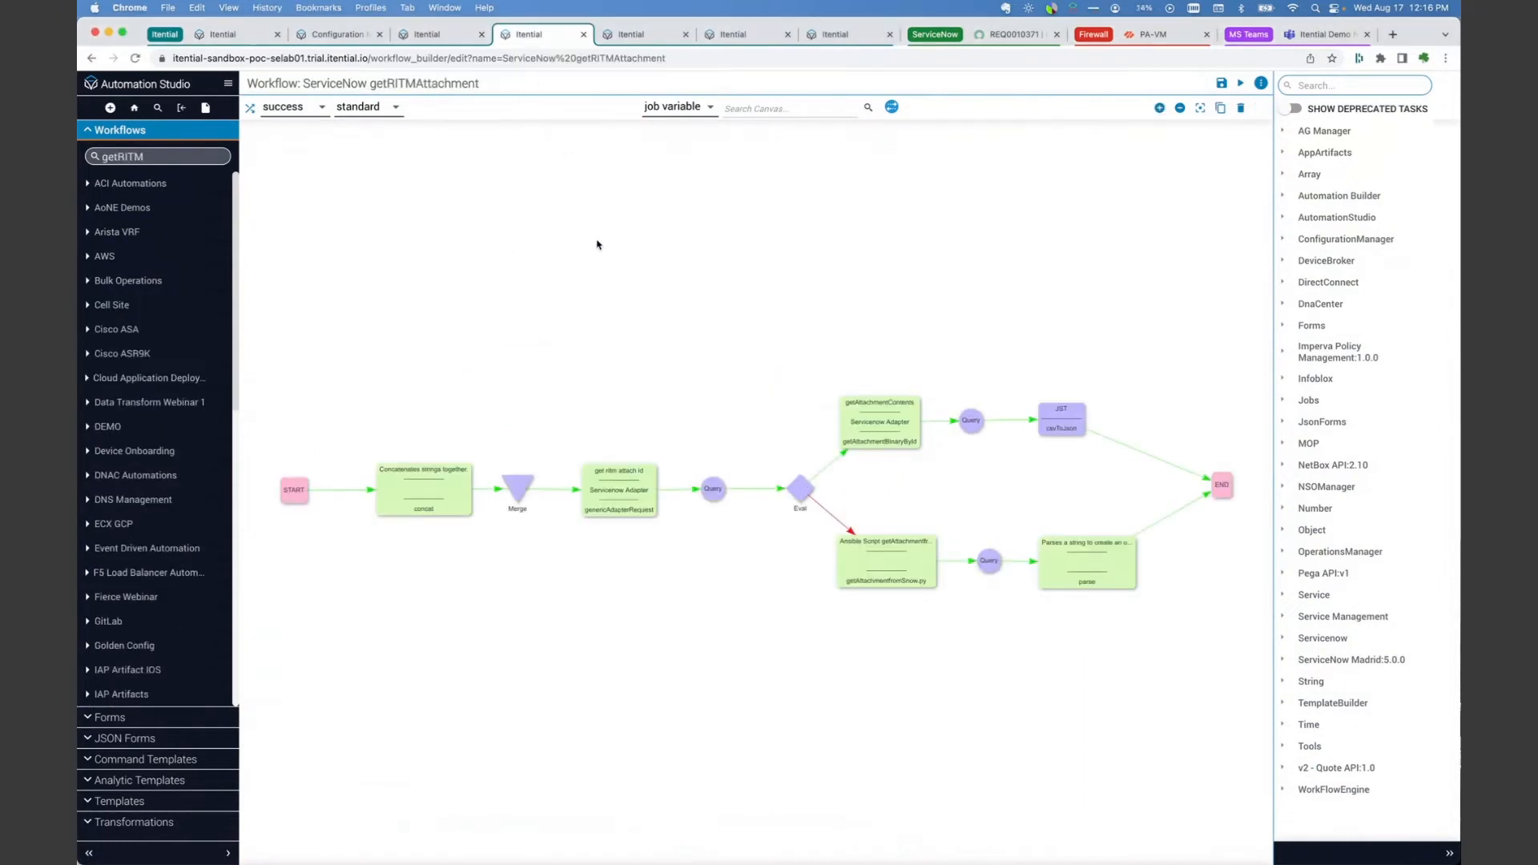
pyautogui.click(442, 40)
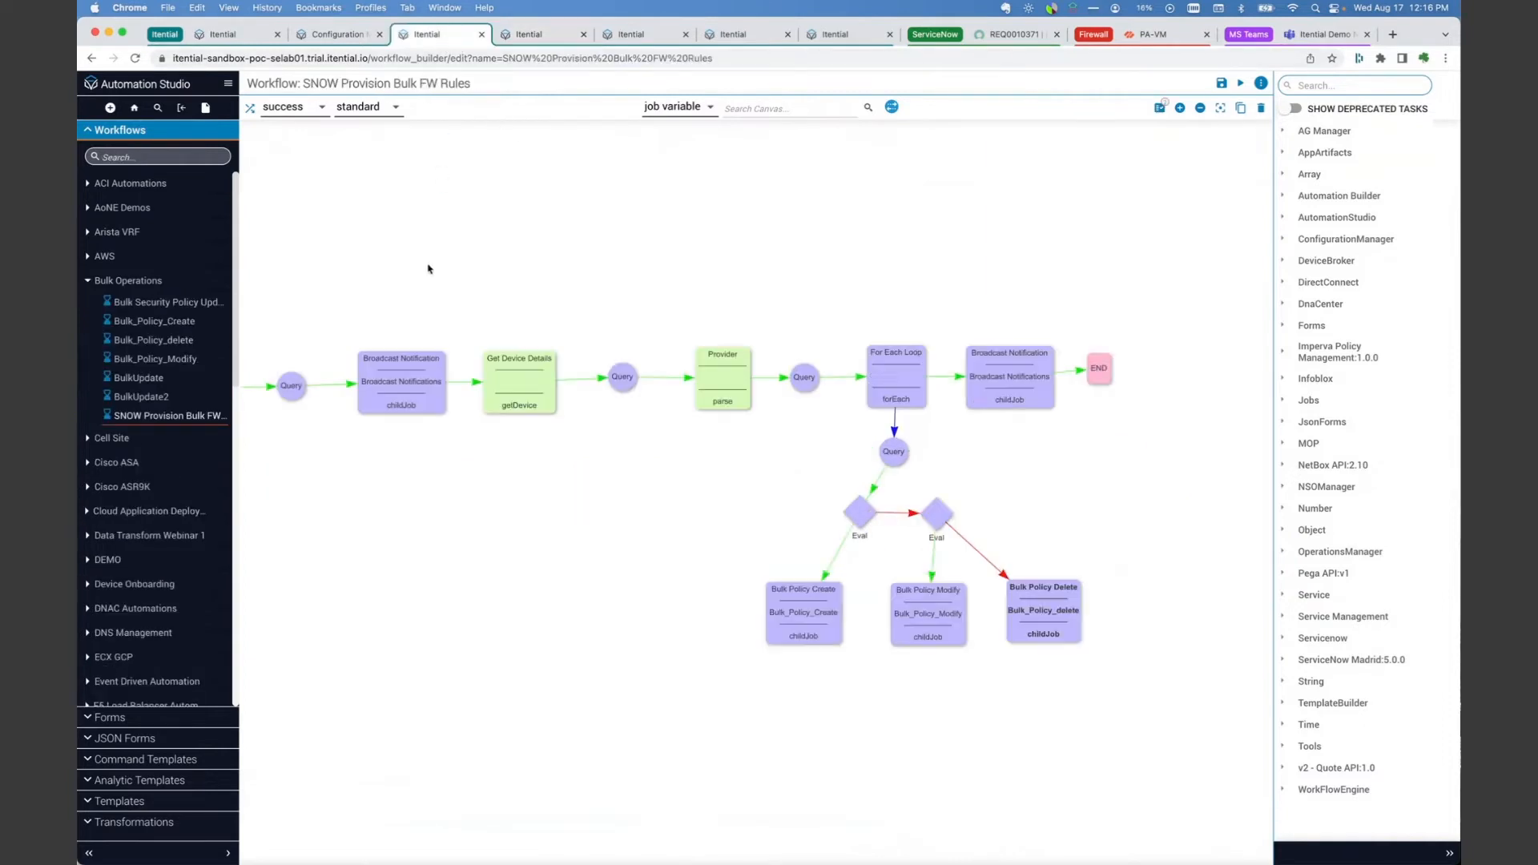
pyautogui.moveTo(502, 498); pyautogui.dragTo(846, 487)
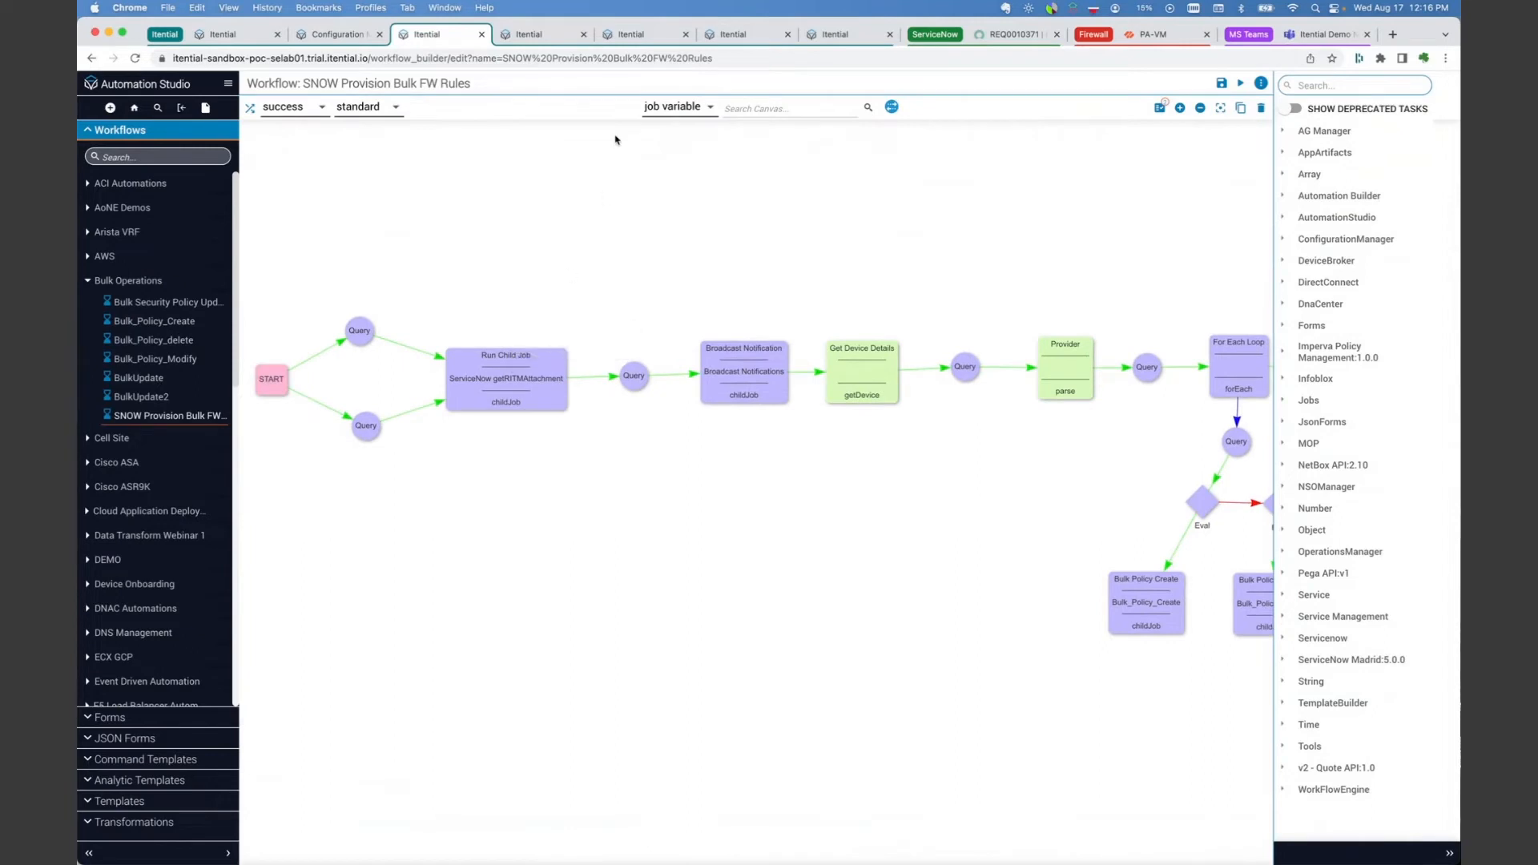
# Step: Examine the ServiceNow getRITMAttachment workflow, from the string concatenation through the attachment lookup and both retrieval branches to the end
pyautogui.click(551, 35)
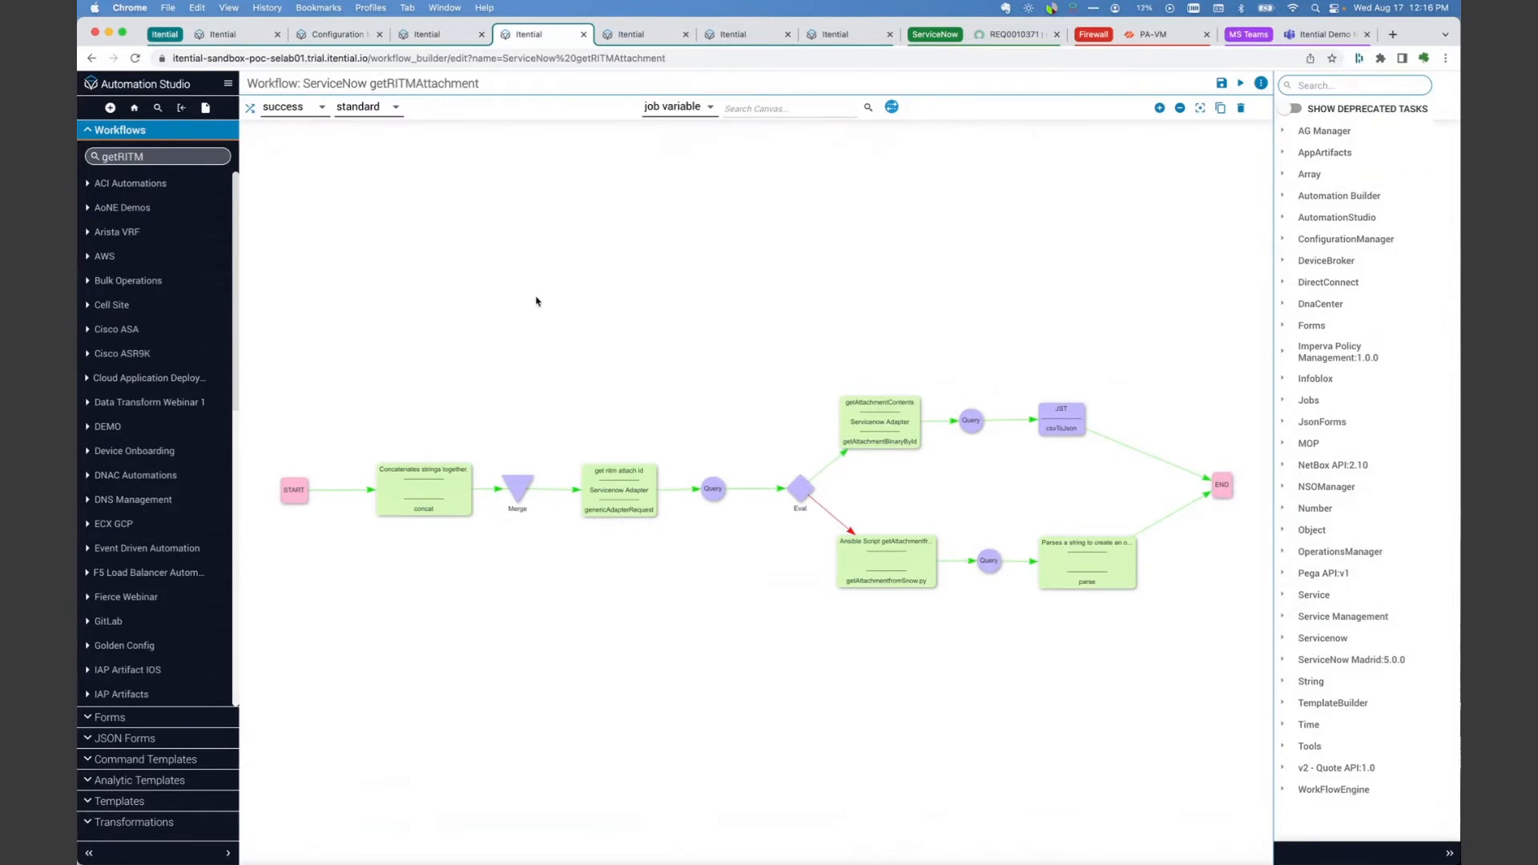
pyautogui.scroll(3, 535, 299)
pyautogui.moveTo(535, 299); pyautogui.dragTo(801, 151)
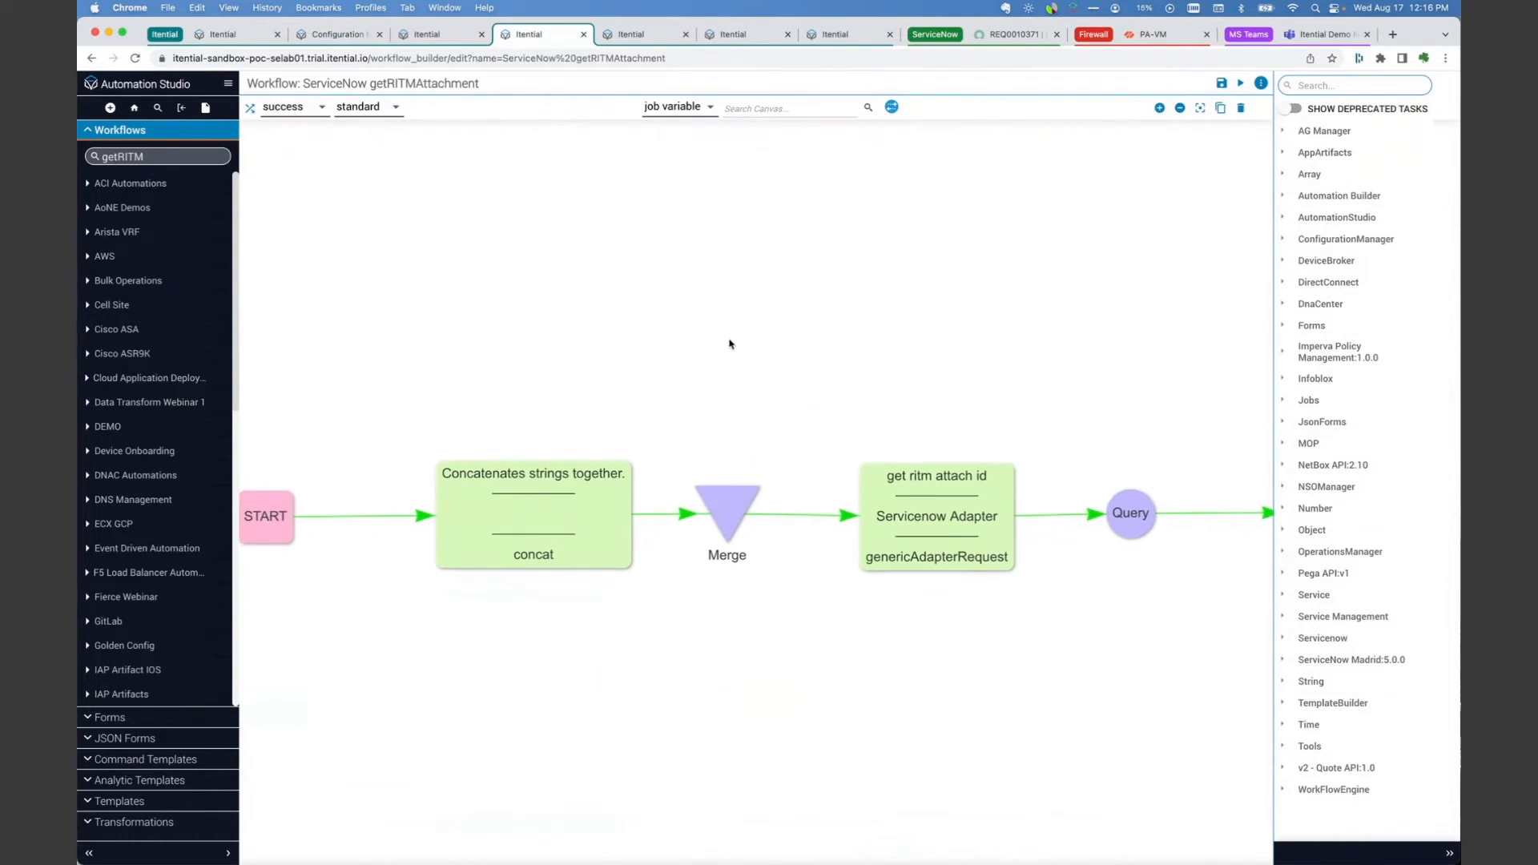
pyautogui.moveTo(738, 333); pyautogui.dragTo(504, 308)
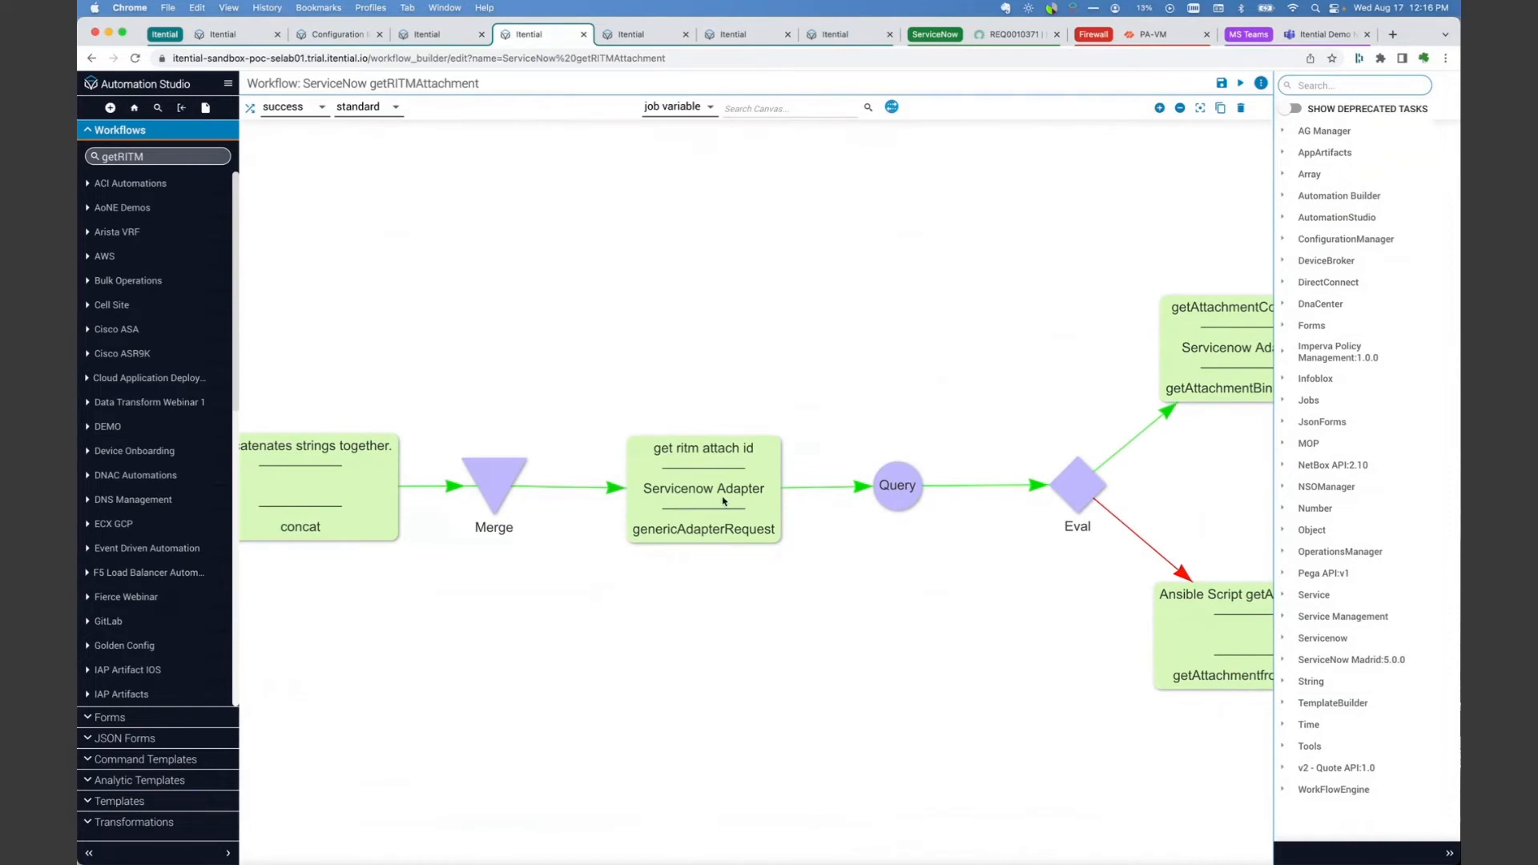
pyautogui.moveTo(764, 367); pyautogui.dragTo(566, 358)
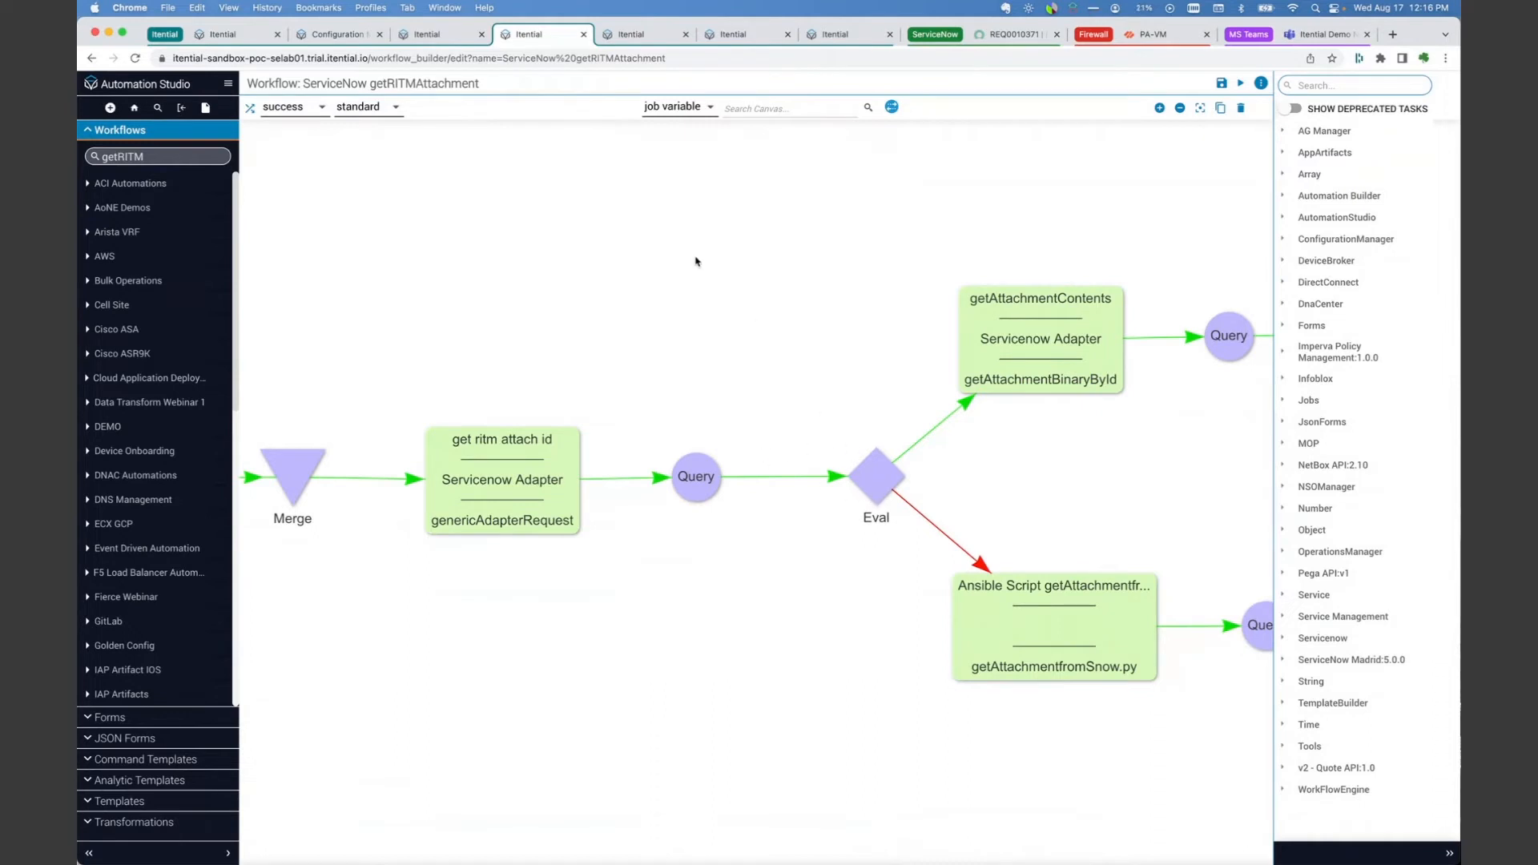
pyautogui.moveTo(680, 240); pyautogui.dragTo(479, 233)
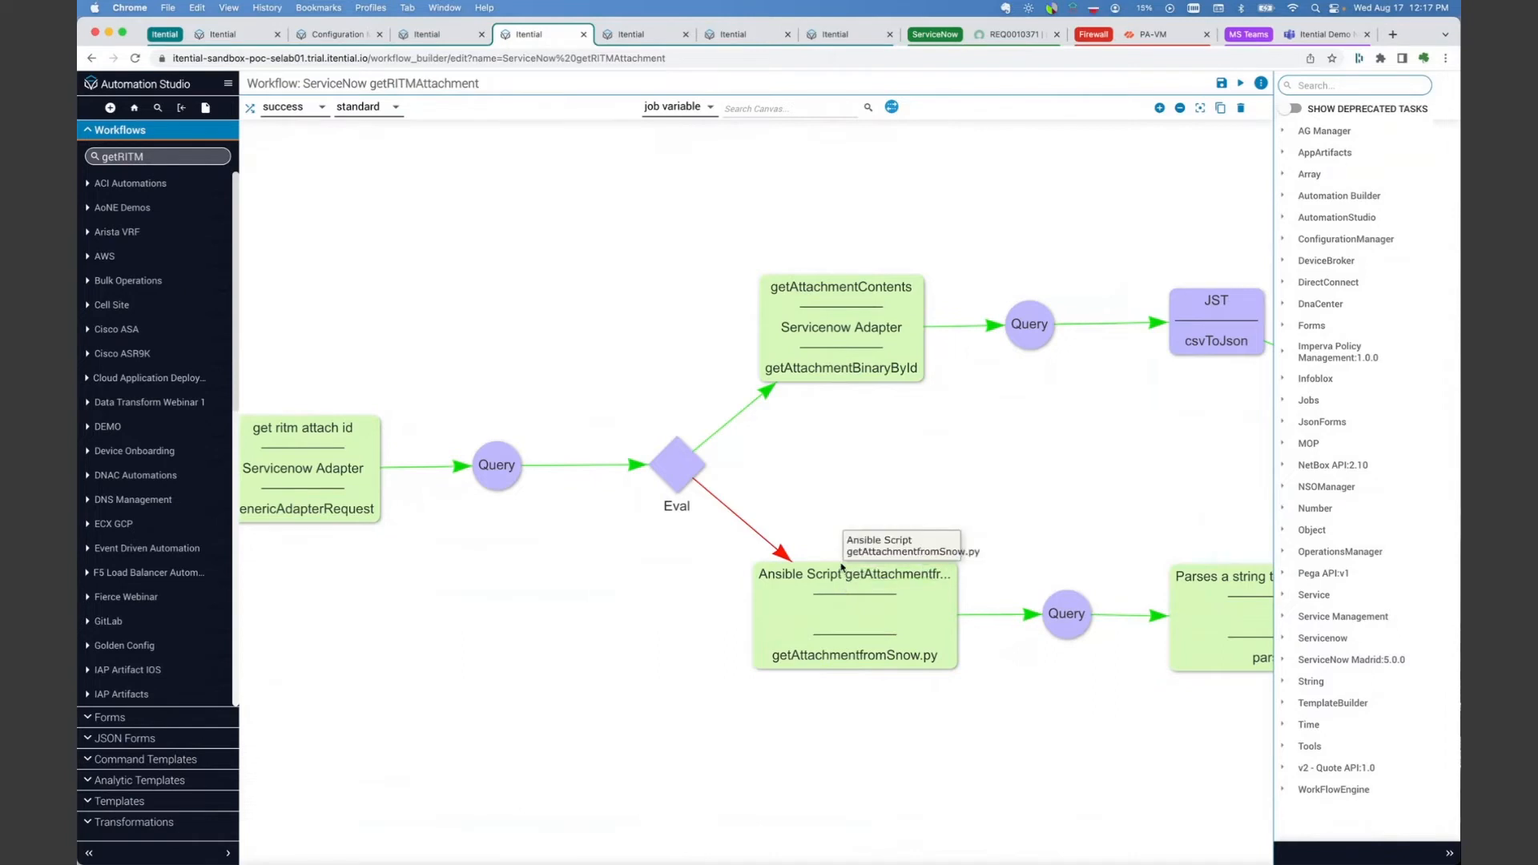
pyautogui.hscroll(5, 873, 441)
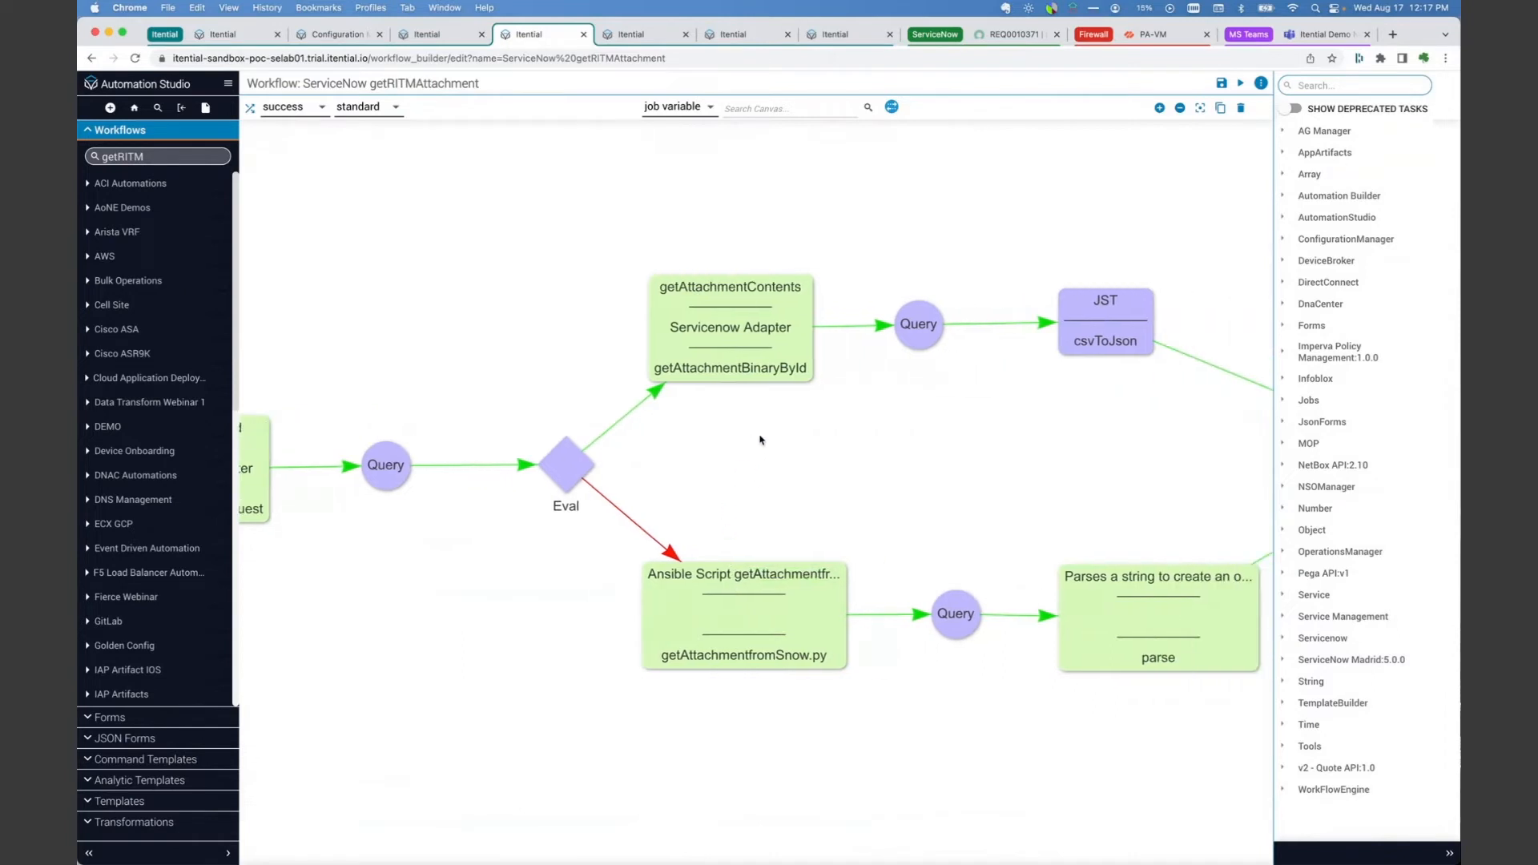
pyautogui.moveTo(683, 438); pyautogui.dragTo(482, 439)
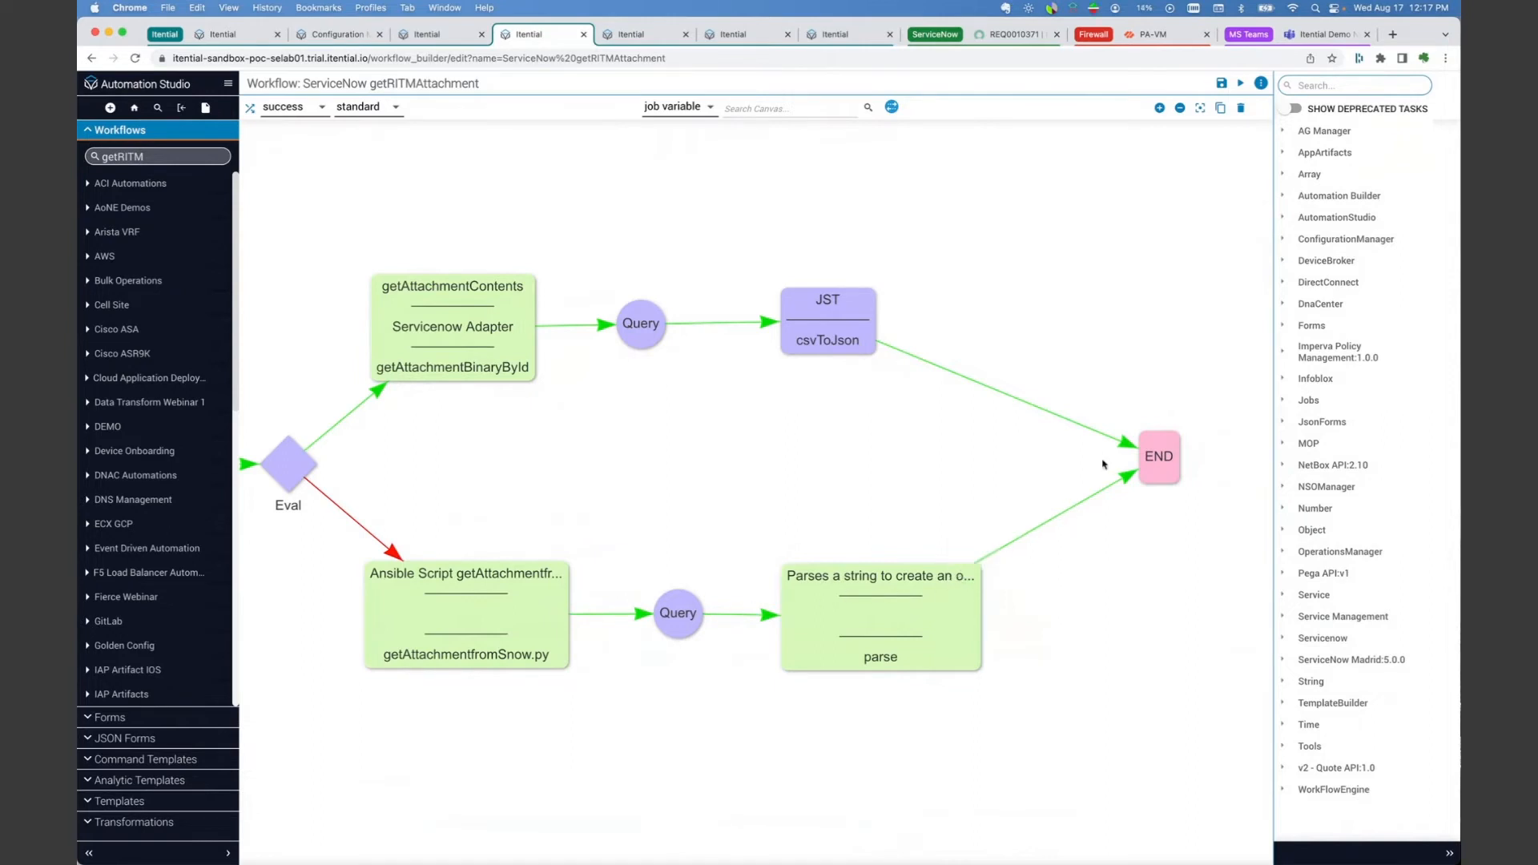
pyautogui.moveTo(1002, 248); pyautogui.dragTo(1153, 248)
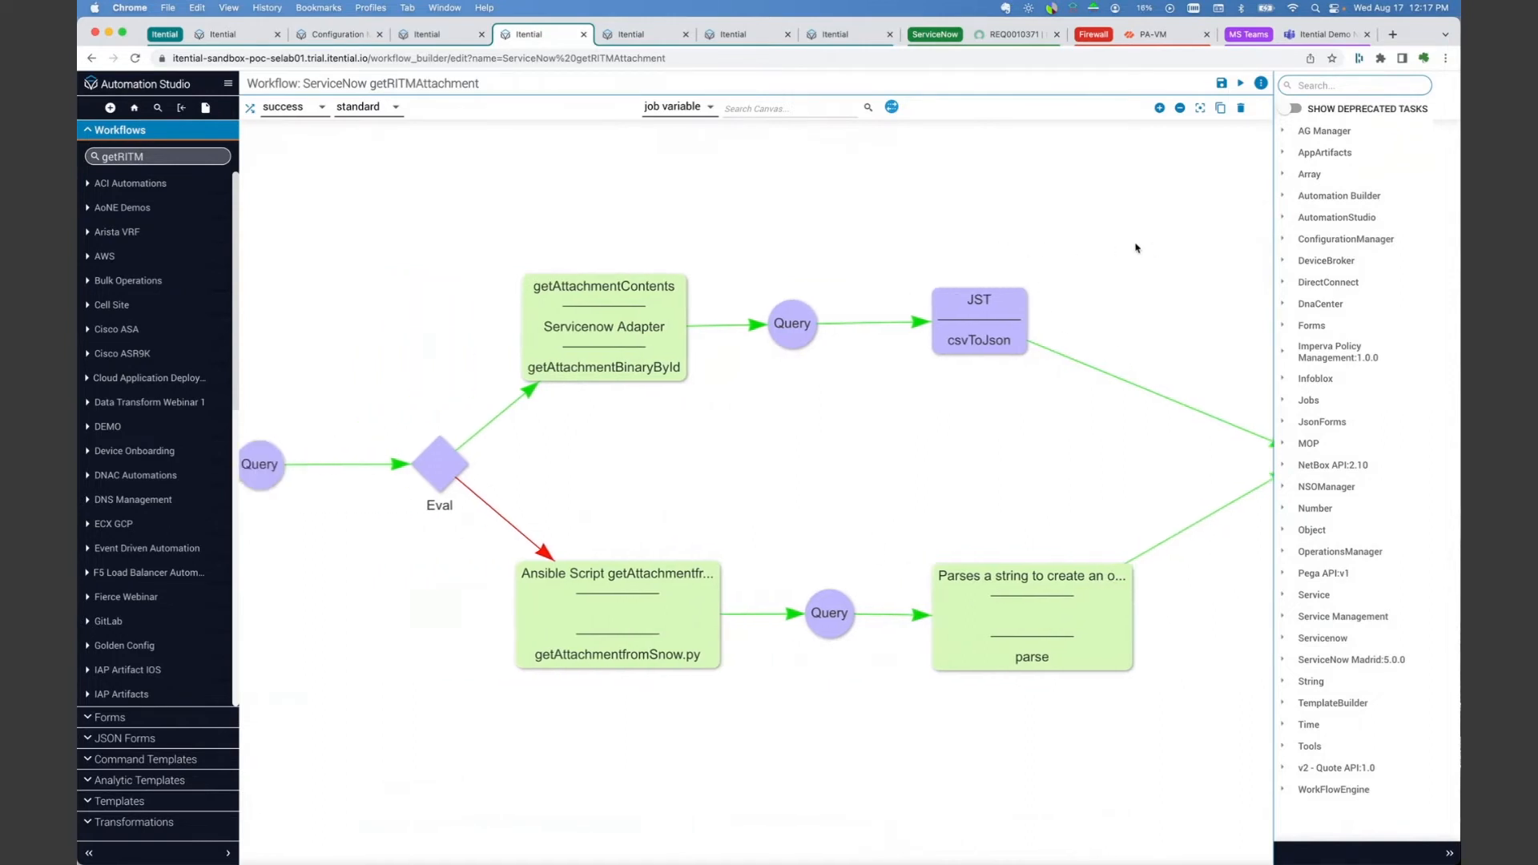
# Step: Review the Bulk_Policy_Create and Bulk_Policy_delete child workflows called by the SNOW Provision Bulk FW Rules workflow
pyautogui.click(427, 36)
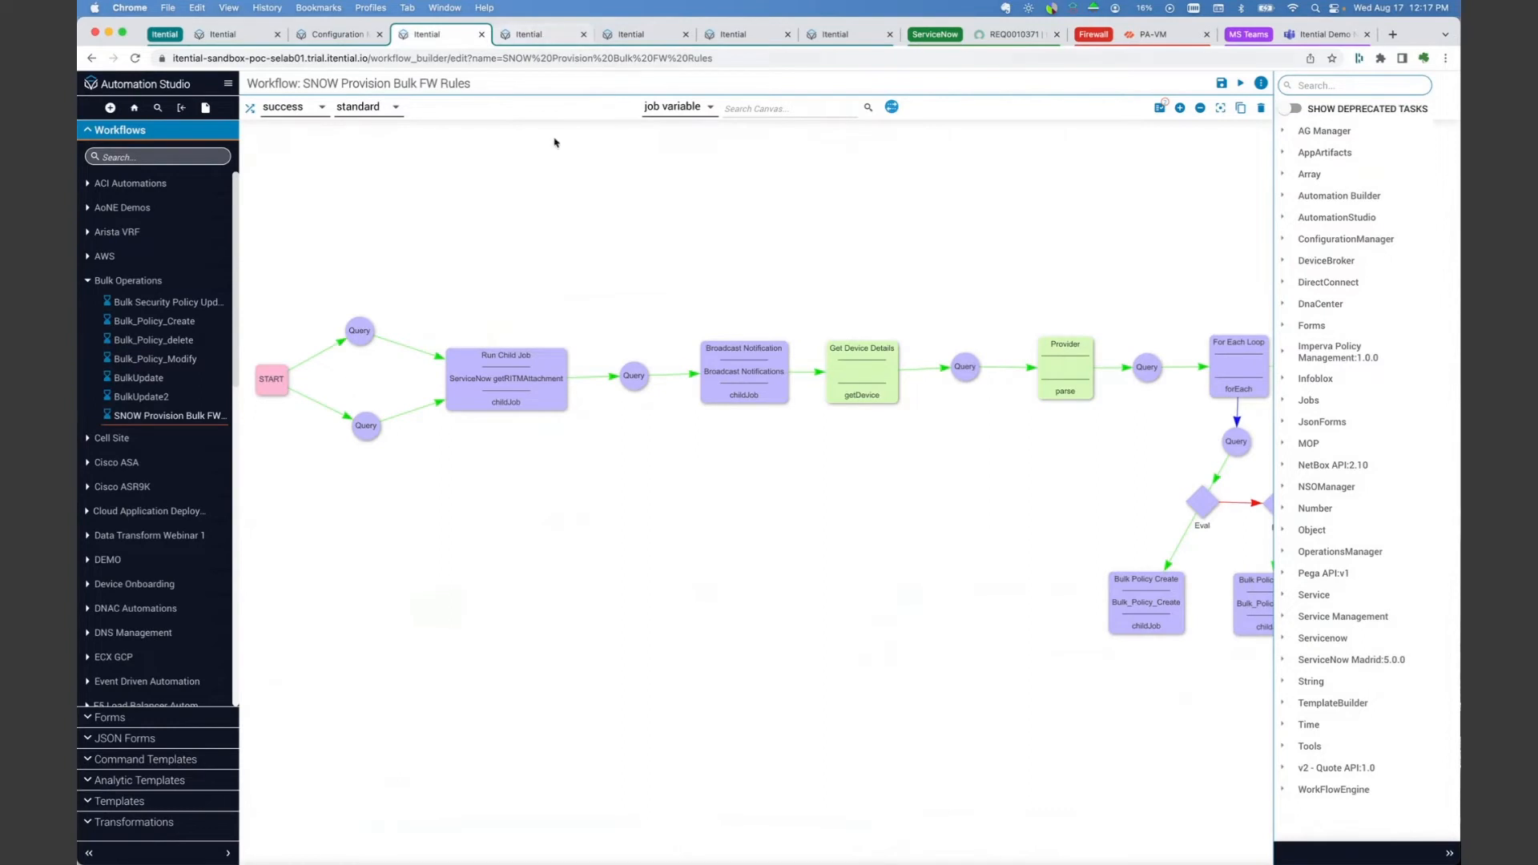
pyautogui.click(621, 36)
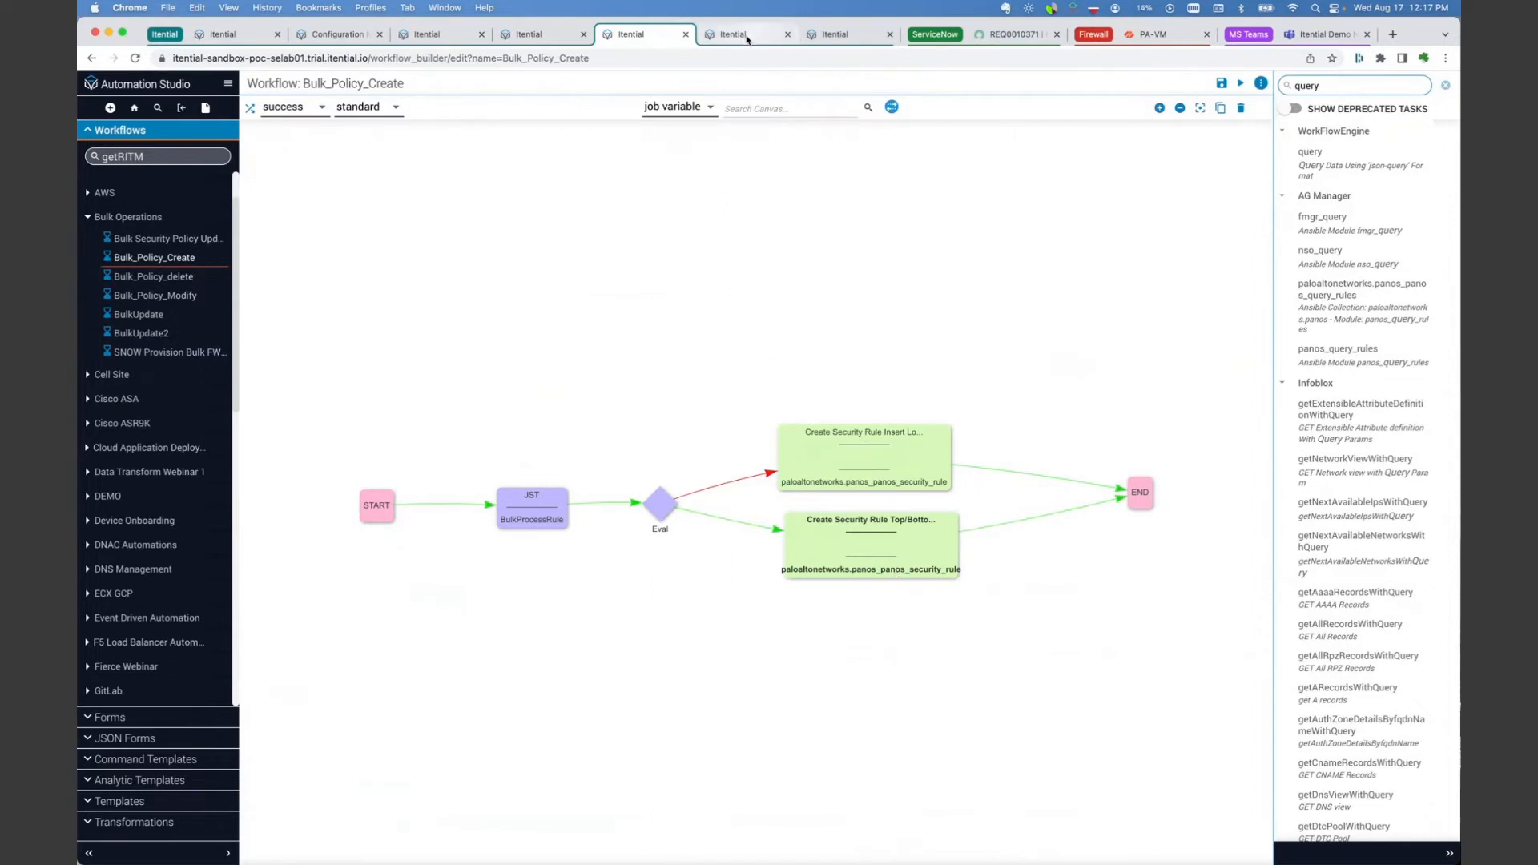
pyautogui.click(747, 37)
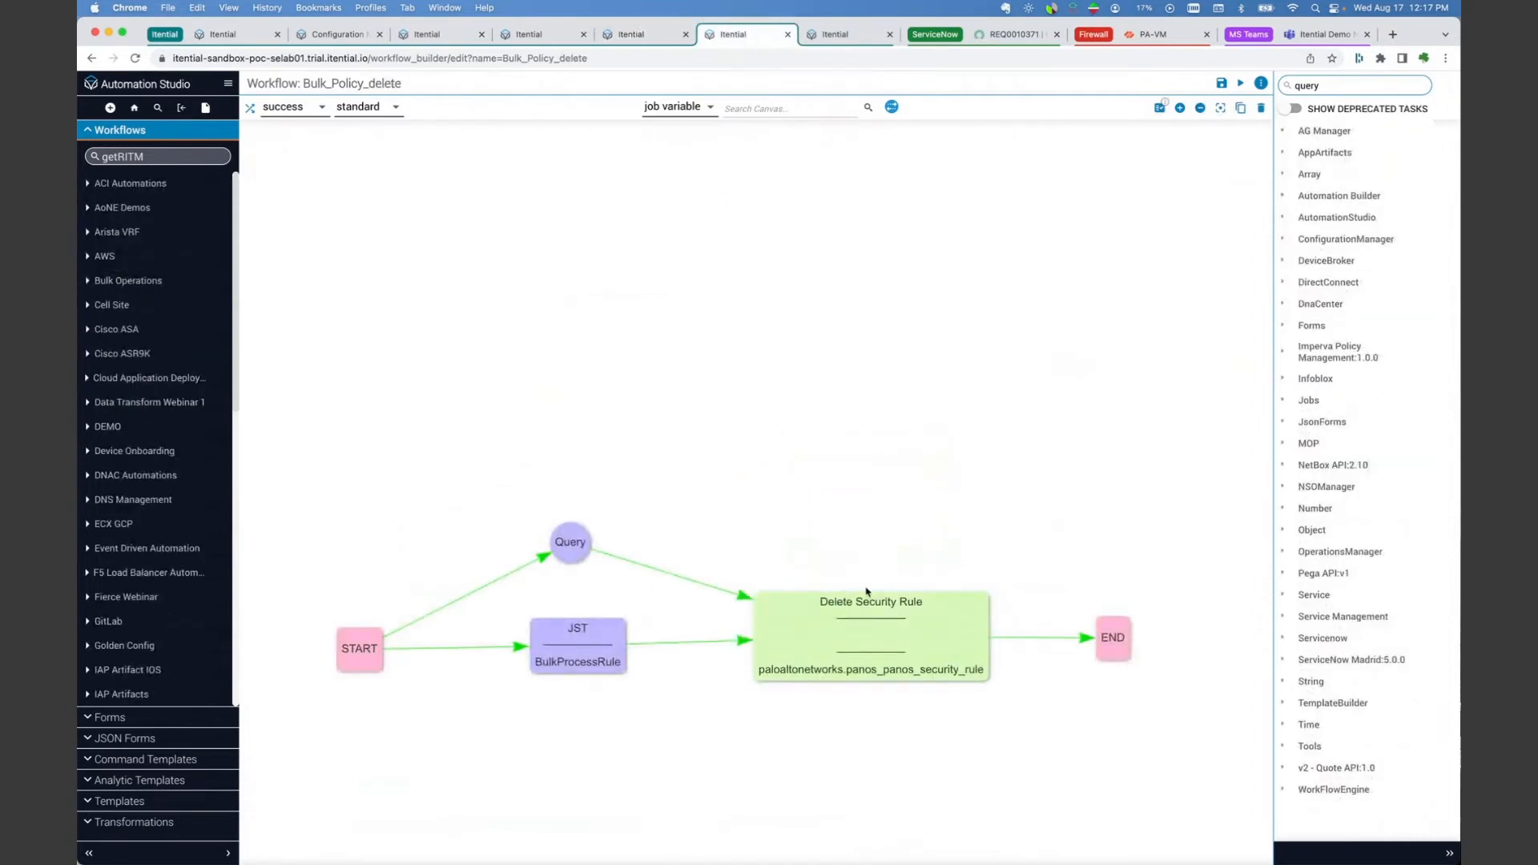
pyautogui.click(836, 36)
pyautogui.click(748, 39)
# Step: Switch to ServiceNow and open the Automation Catalog from the favorite Catalogs page
pyautogui.click(989, 34)
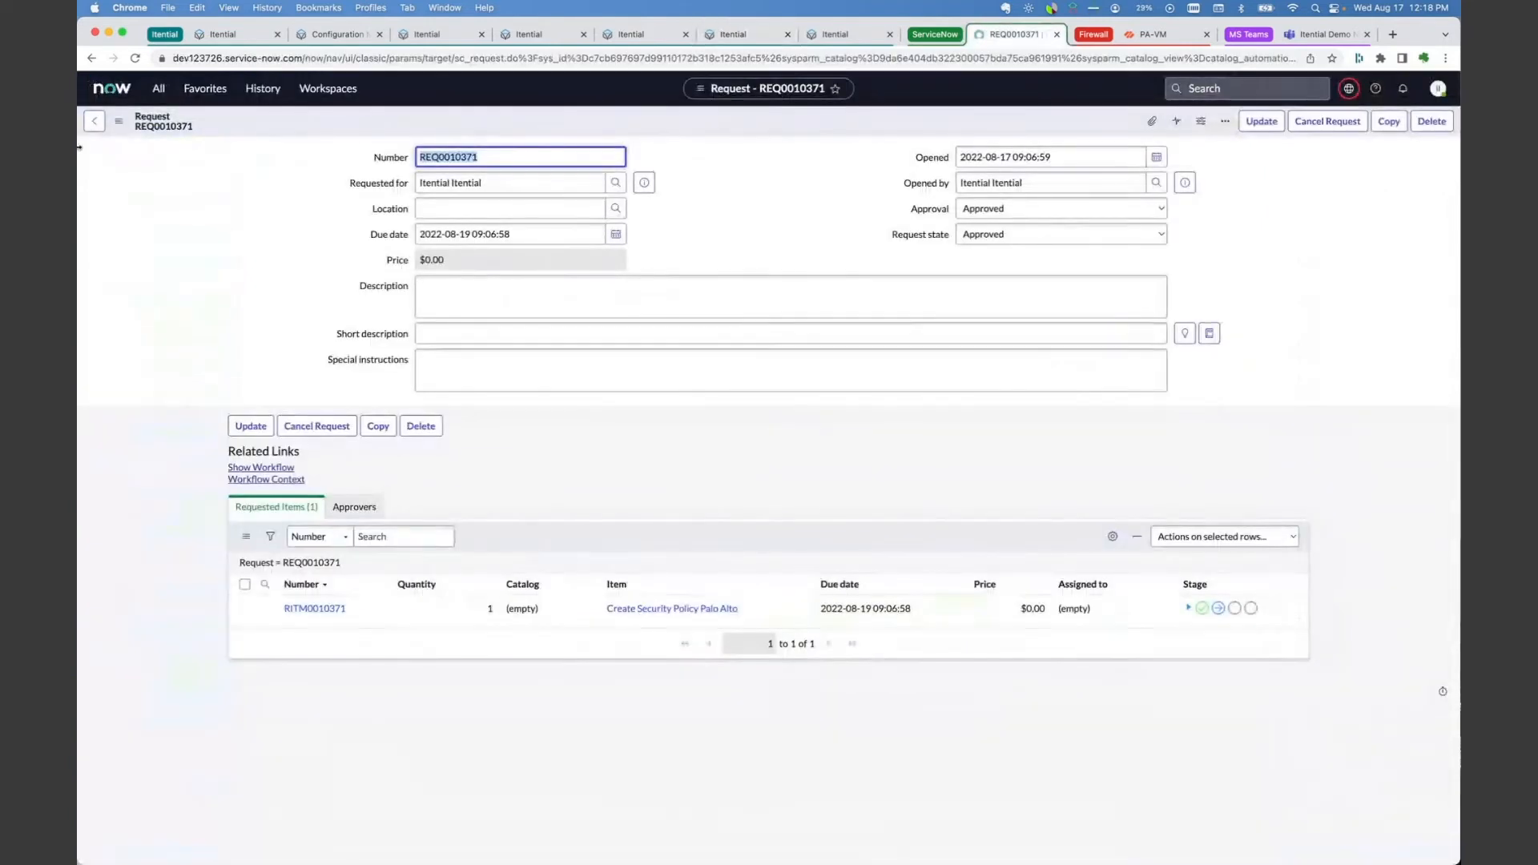
pyautogui.click(112, 88)
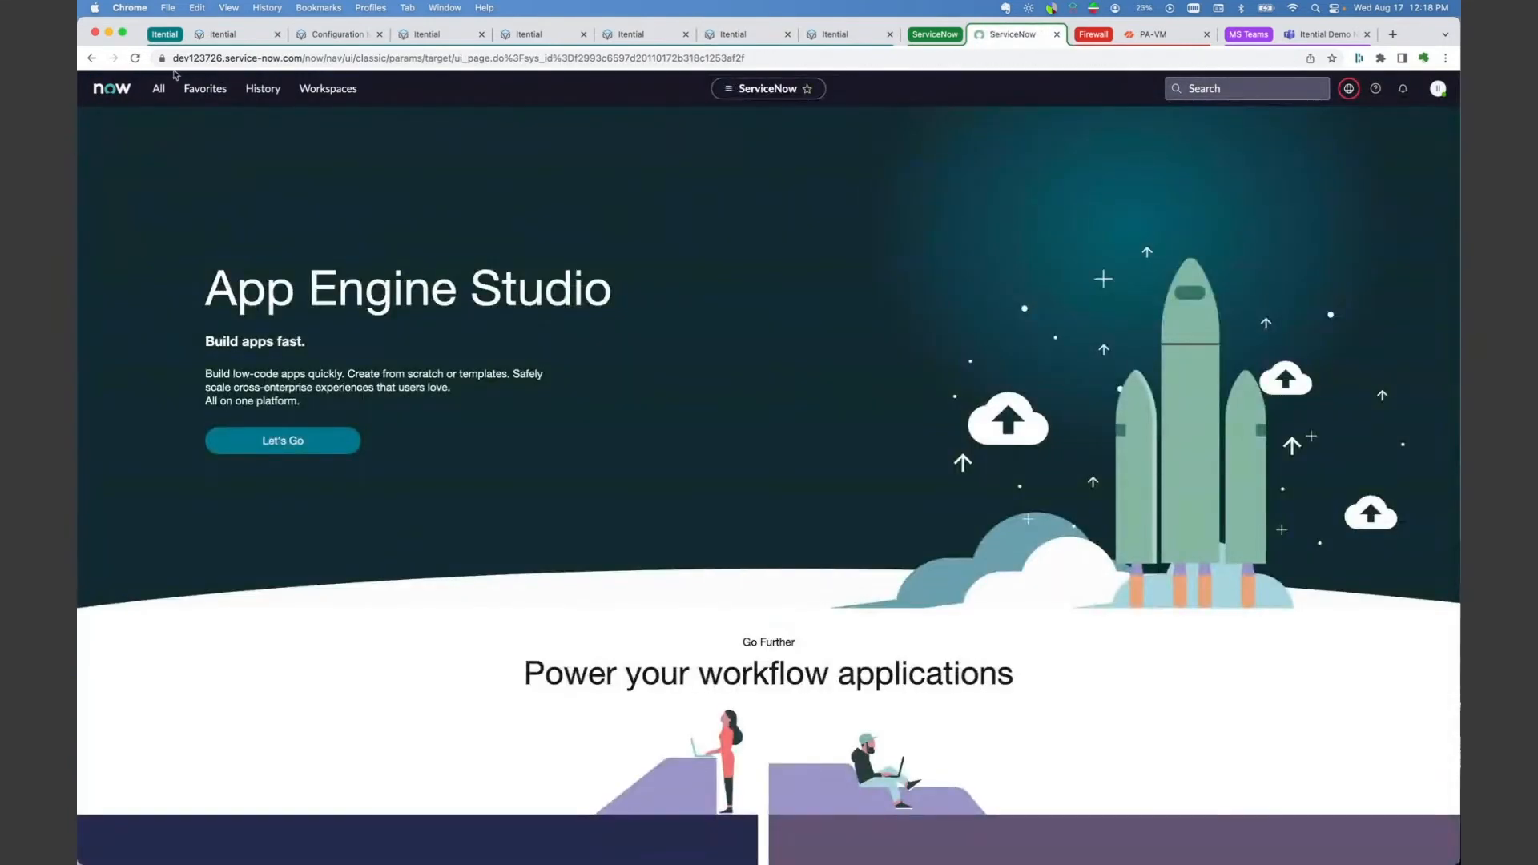
pyautogui.click(205, 89)
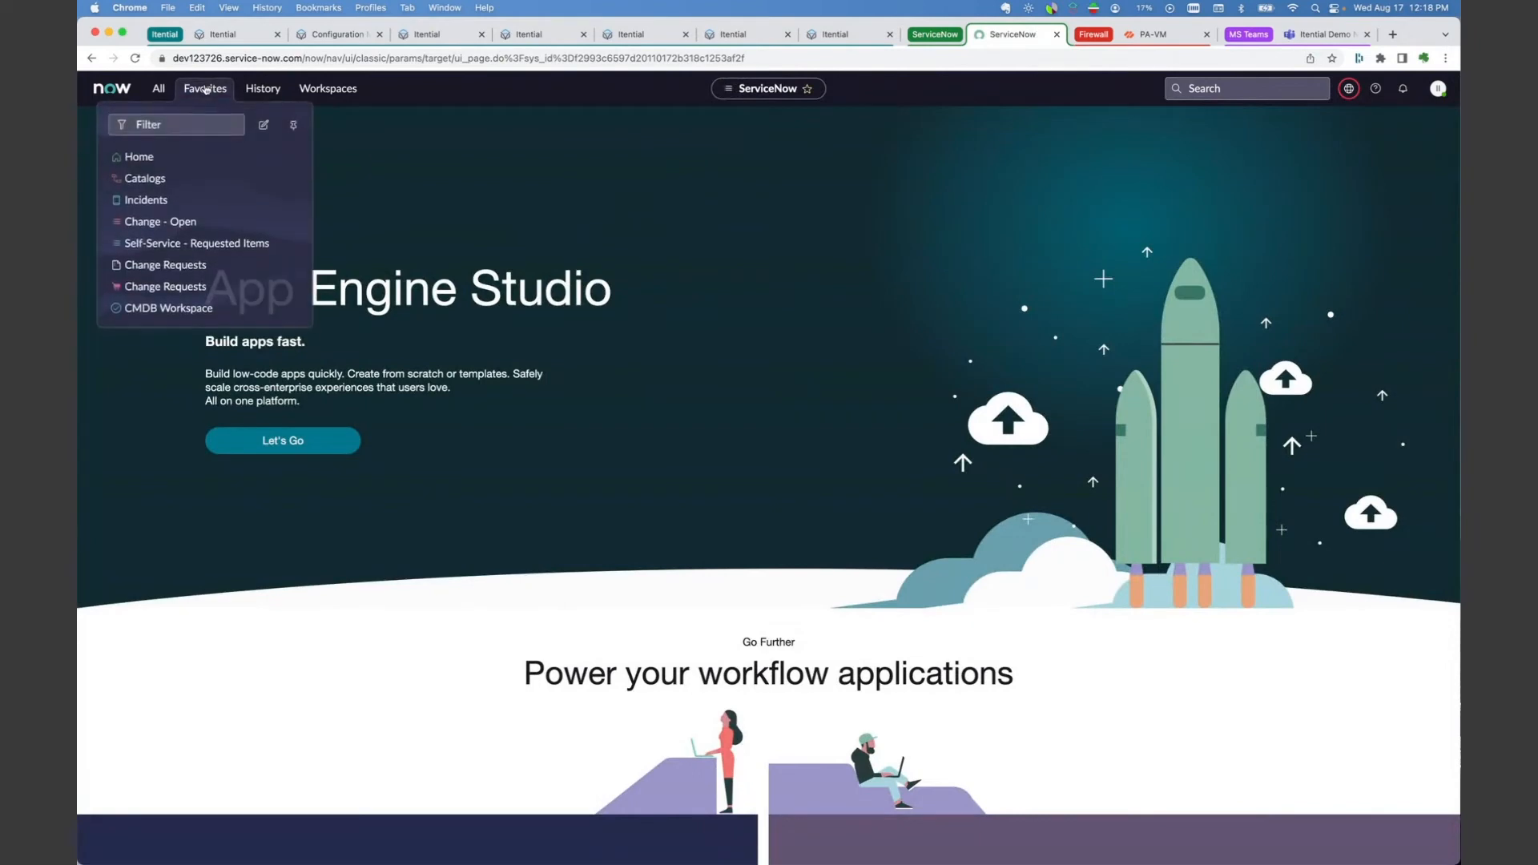
pyautogui.click(153, 180)
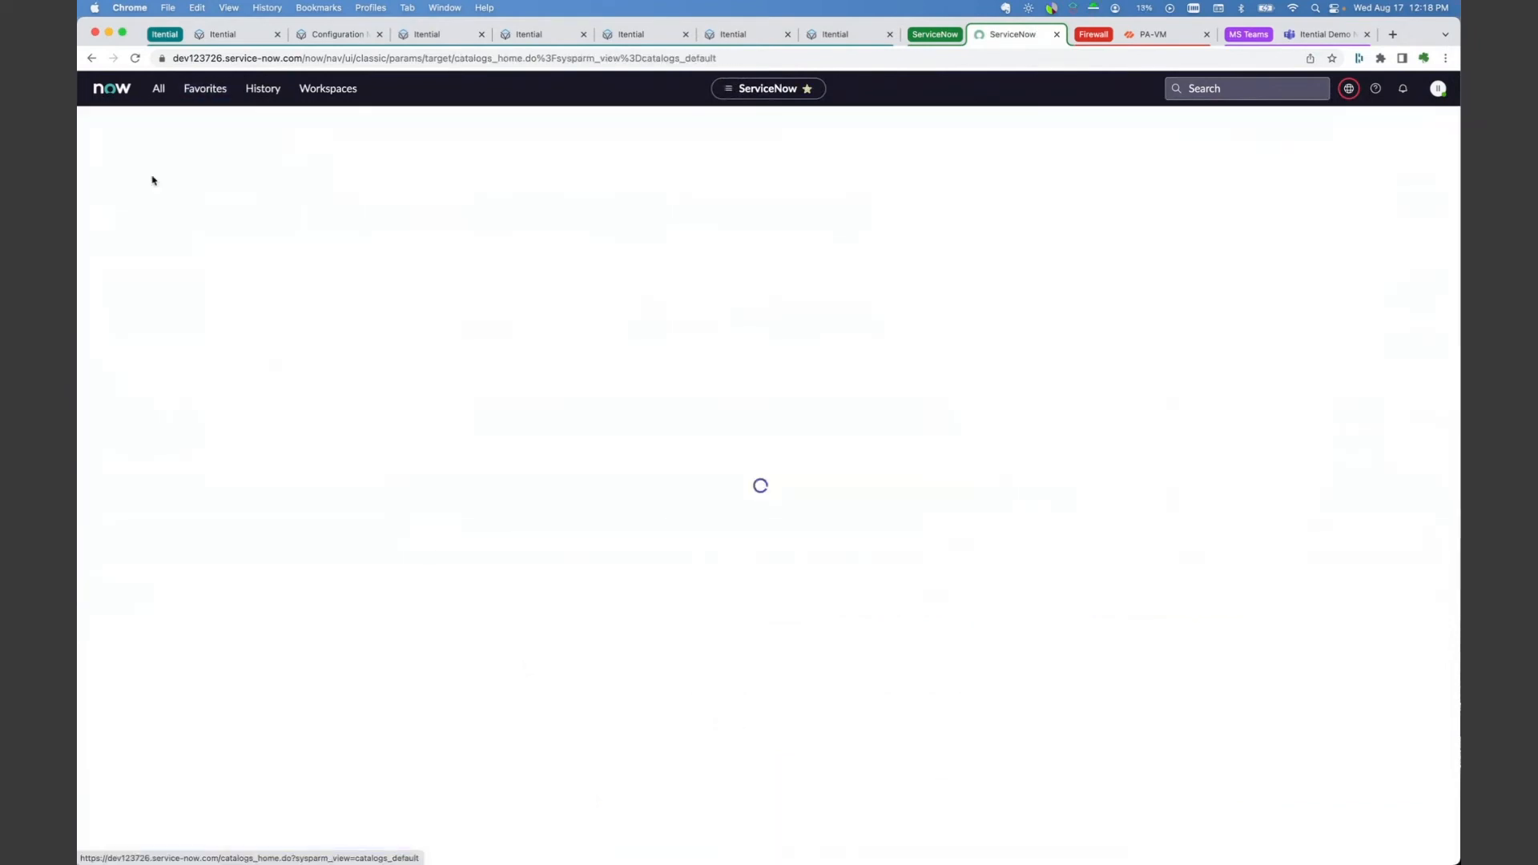
pyautogui.click(169, 180)
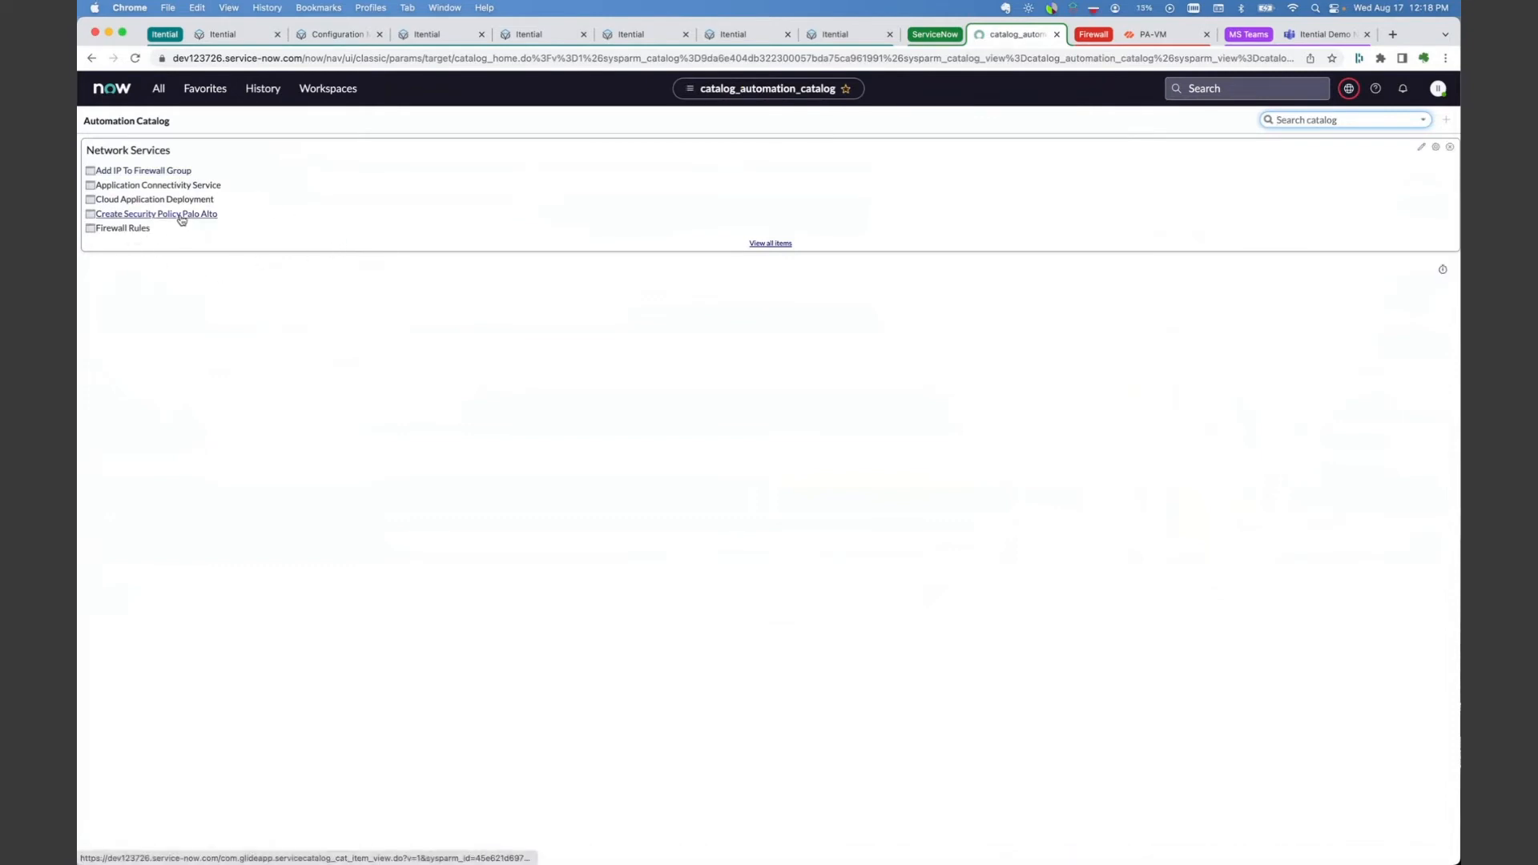
# Step: Open the Firewall Rules catalog item and attach policyChanges.xlsx from the Desktop as its upload
pyautogui.click(129, 231)
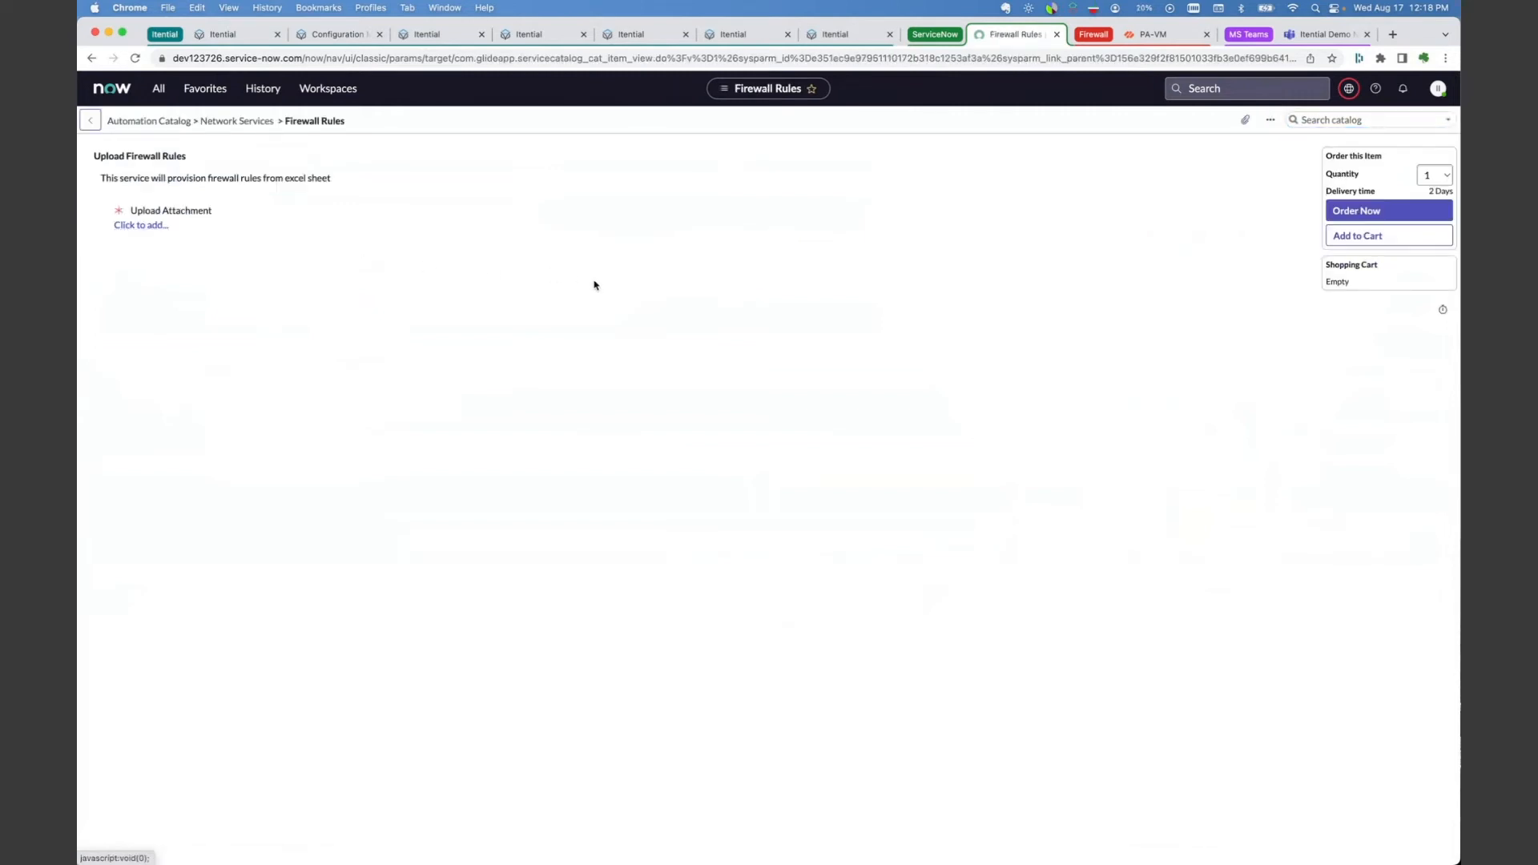
pyautogui.click(142, 226)
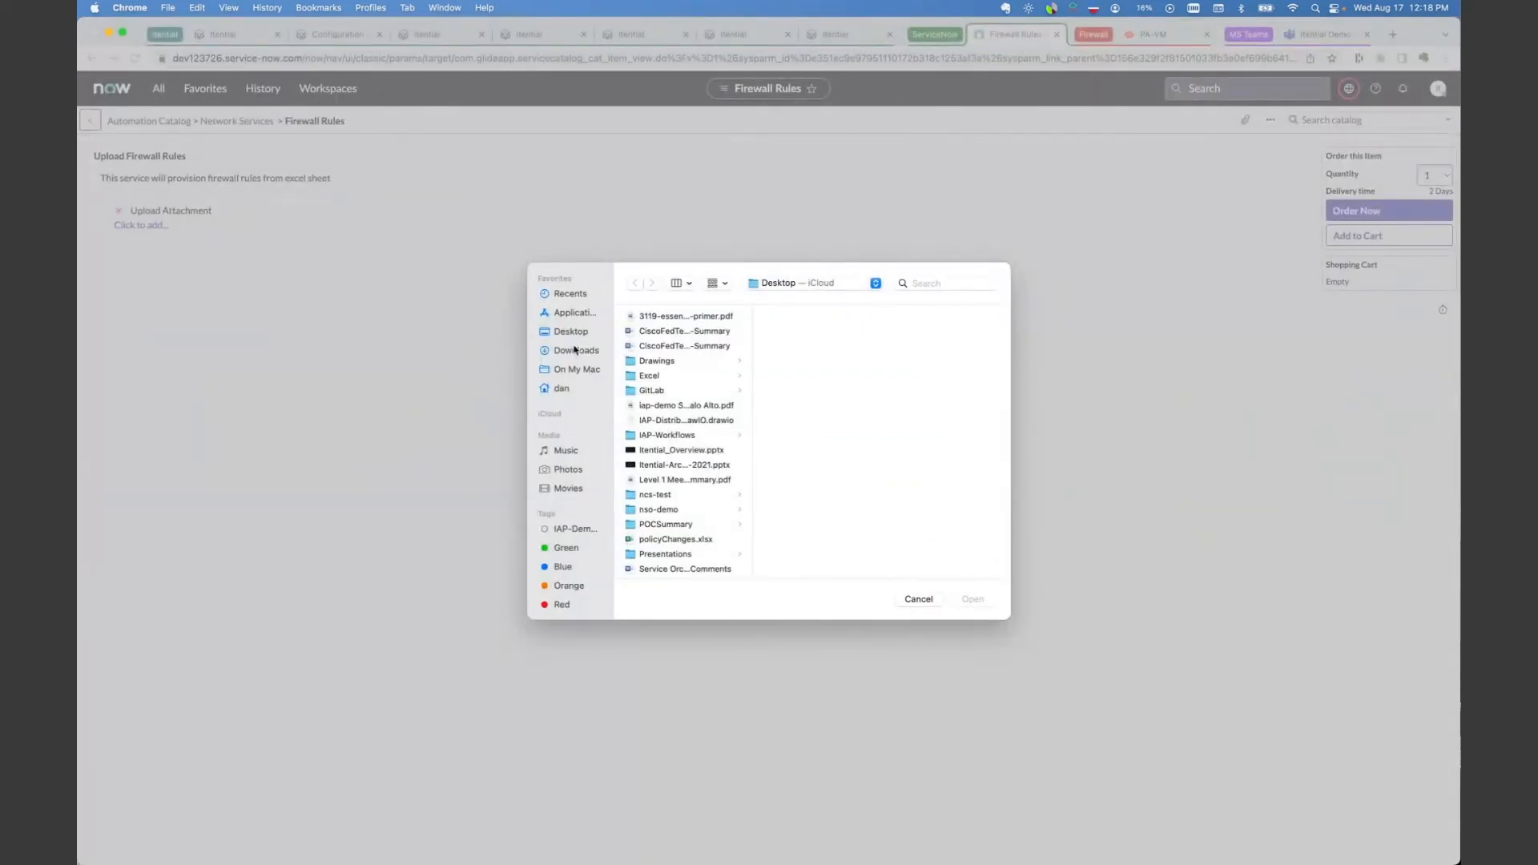
pyautogui.click(574, 335)
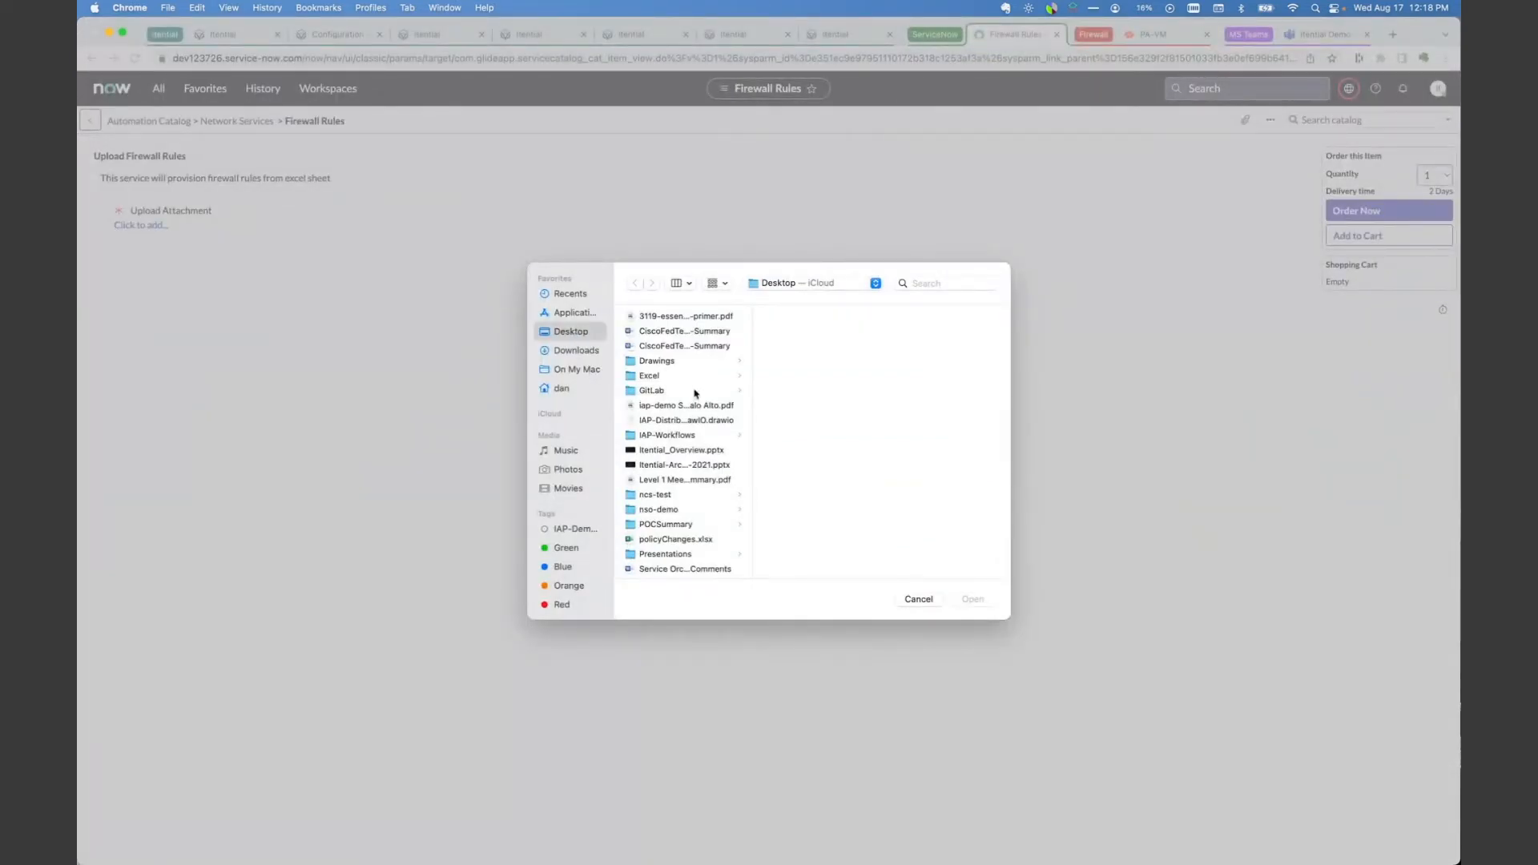
pyautogui.scroll(-5, 681, 433)
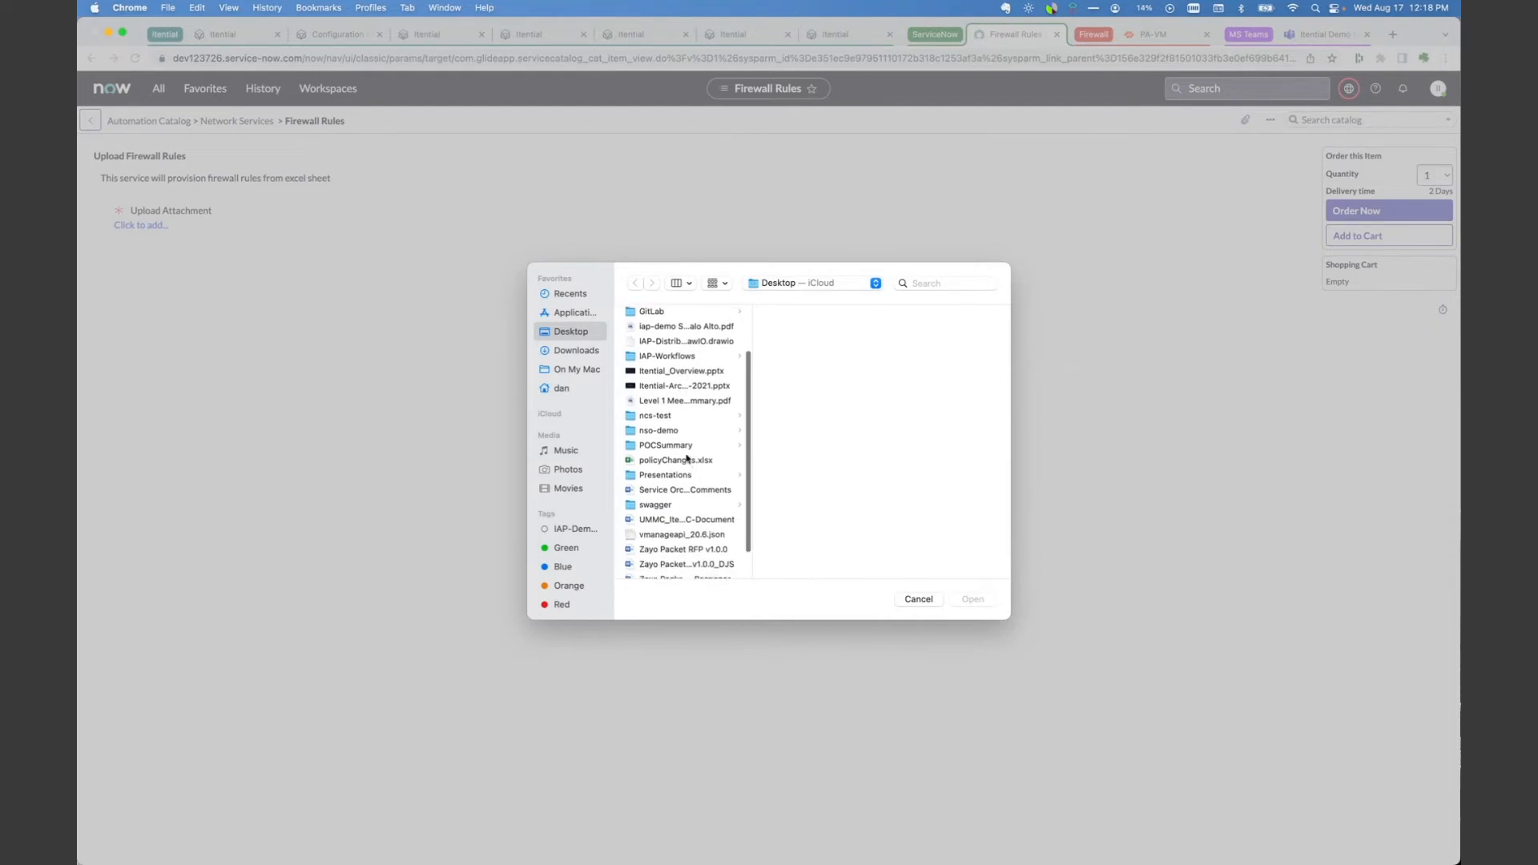
pyautogui.click(678, 449)
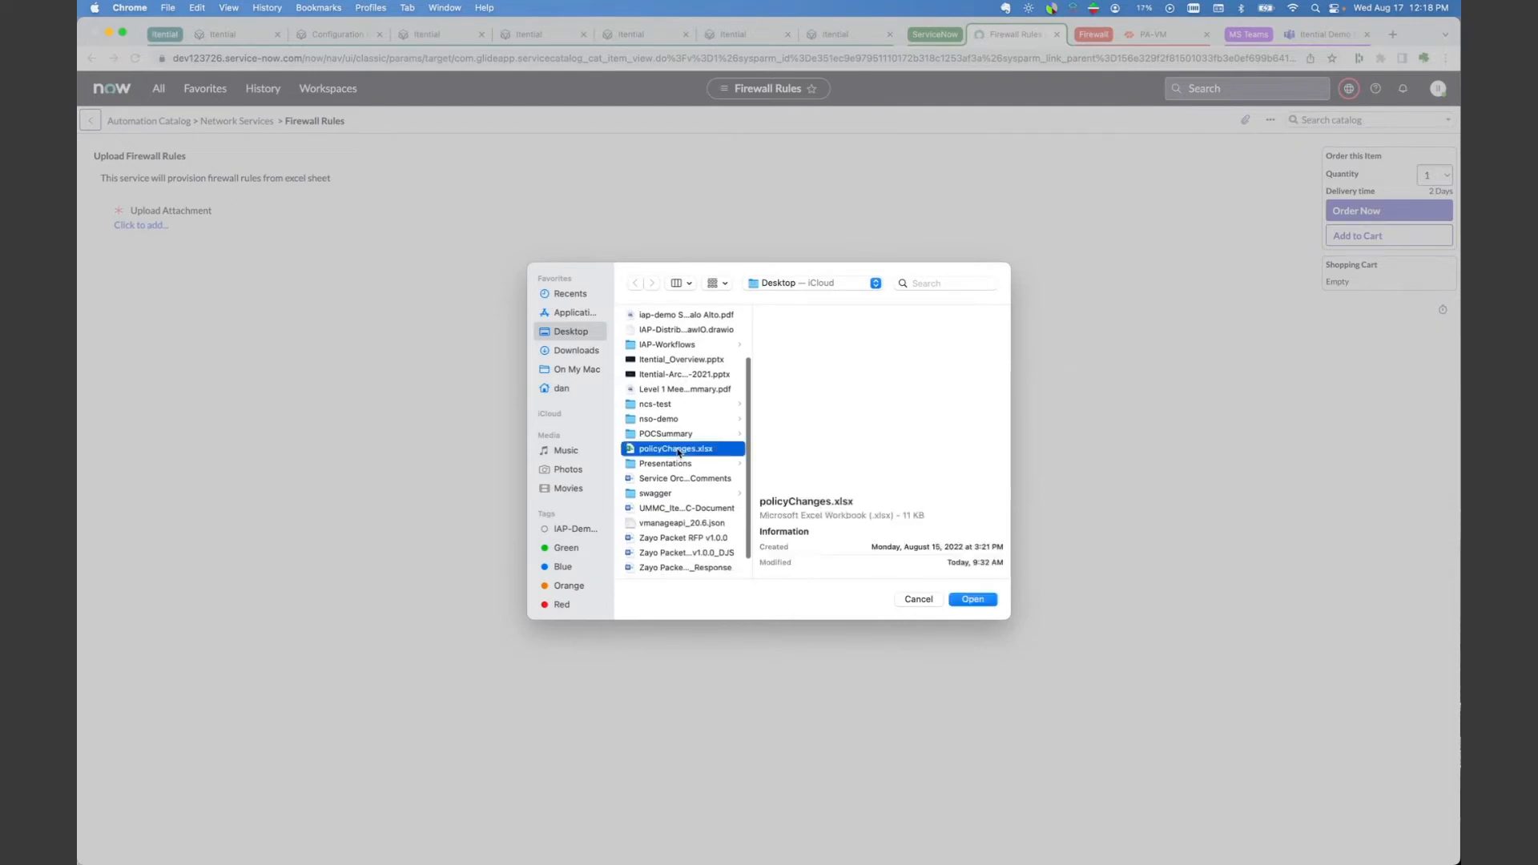
pyautogui.click(973, 599)
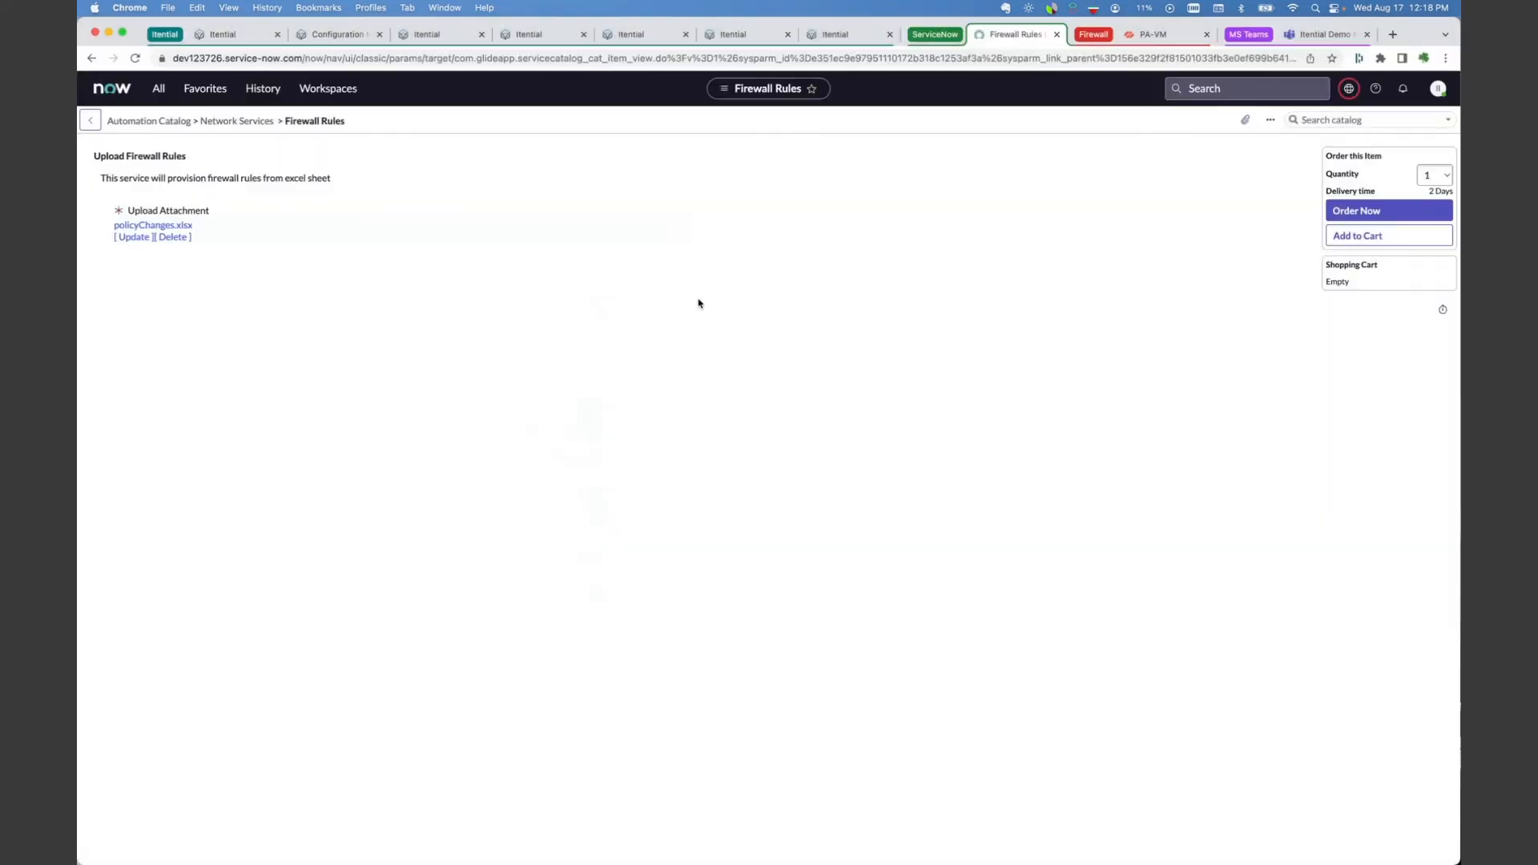
# Step: Order the Upload Firewall Rules item and open the requested item record of the new request
pyautogui.click(1339, 212)
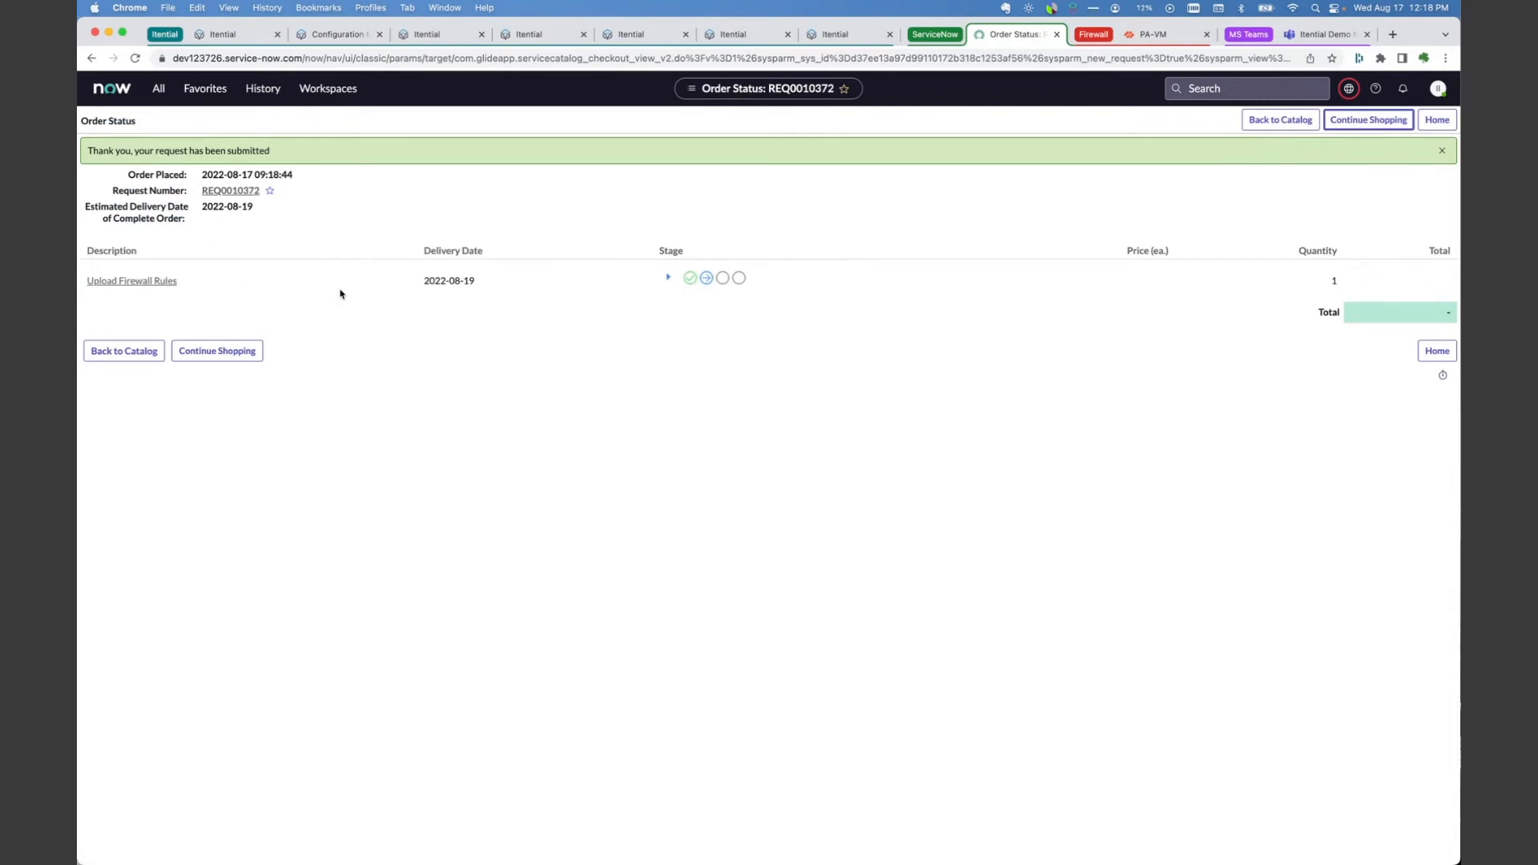
pyautogui.click(220, 193)
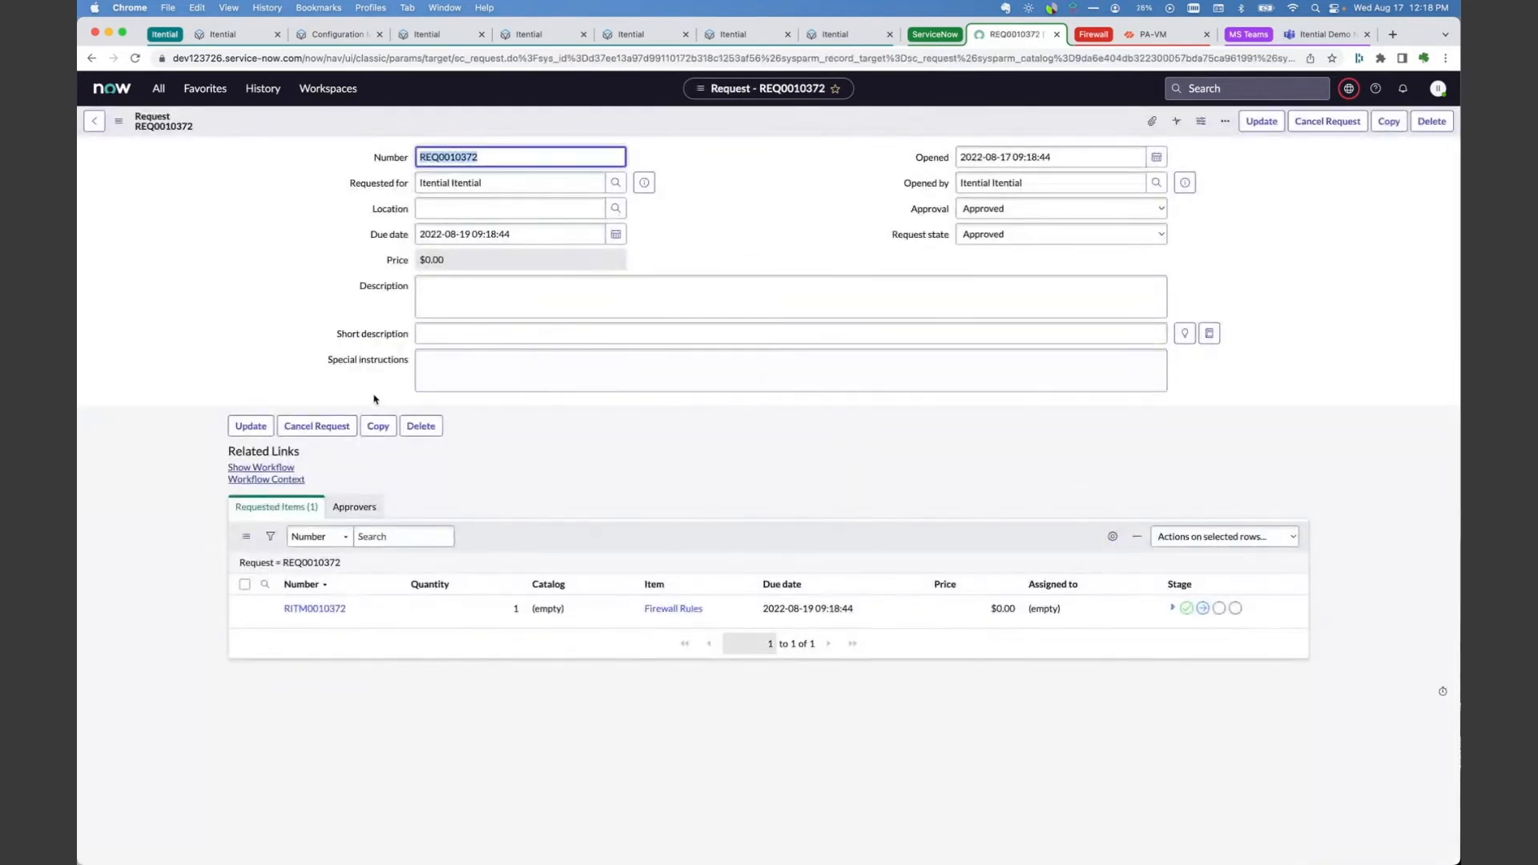
pyautogui.click(317, 611)
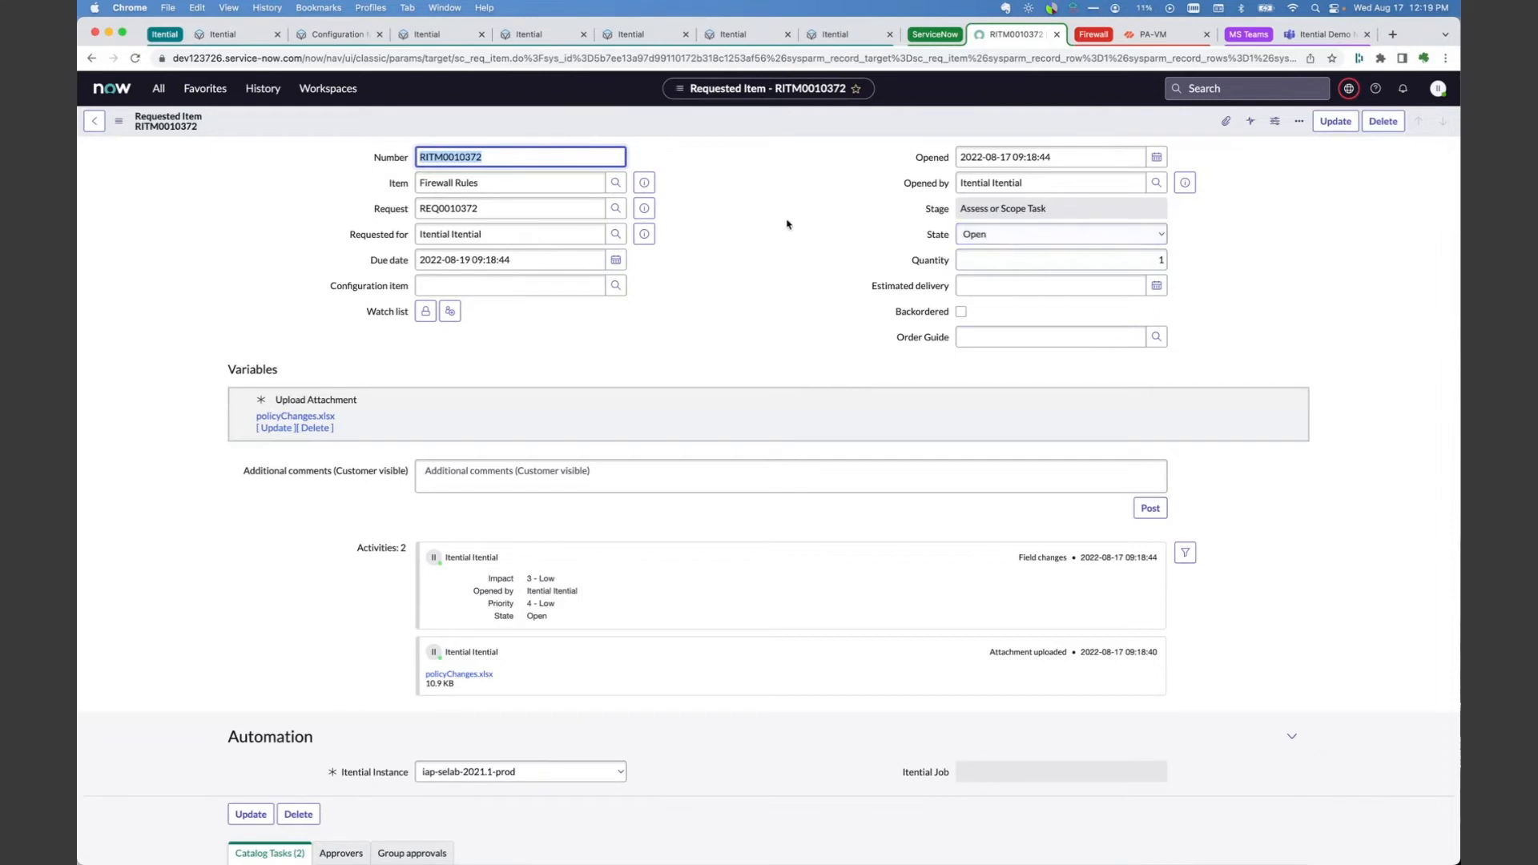
# Step: Switch to Itential's Operations Manager, search the automations for SNOW, and open the SNOW Provision Firewall Rules automation
pyautogui.click(741, 35)
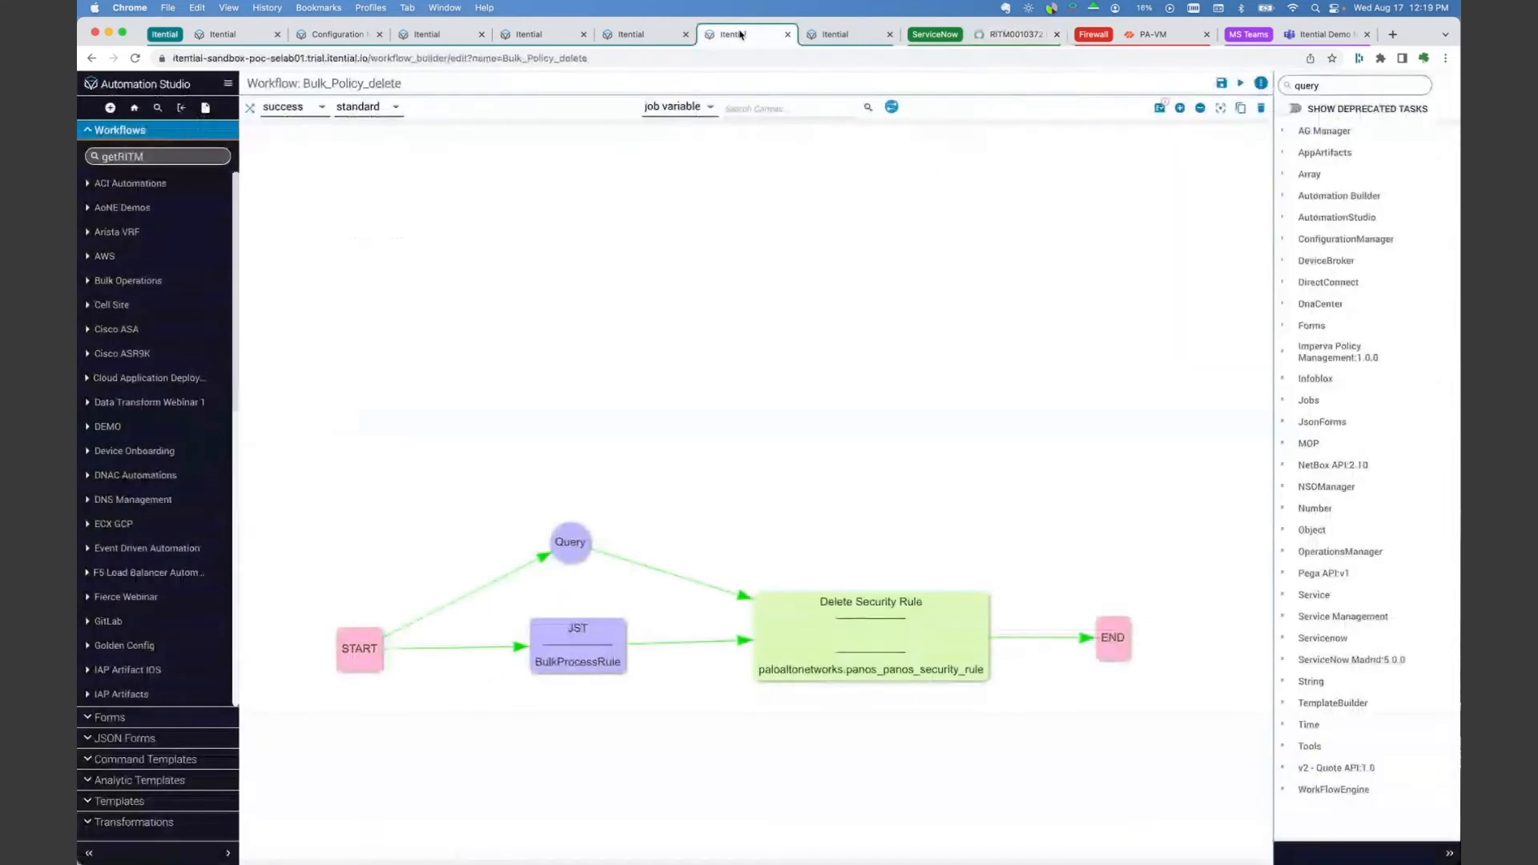
pyautogui.click(229, 83)
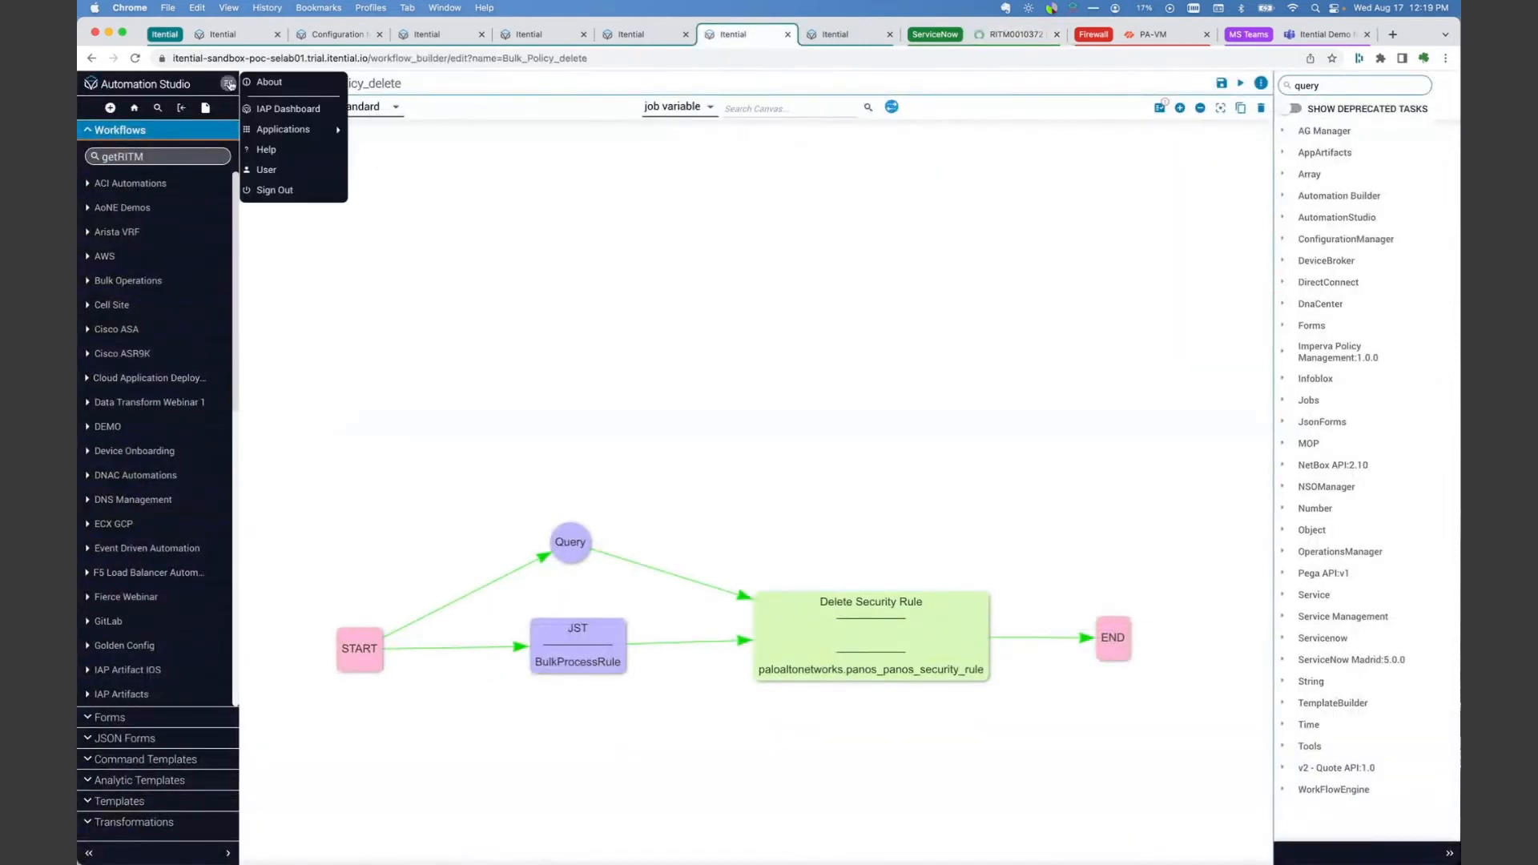
pyautogui.moveTo(303, 130)
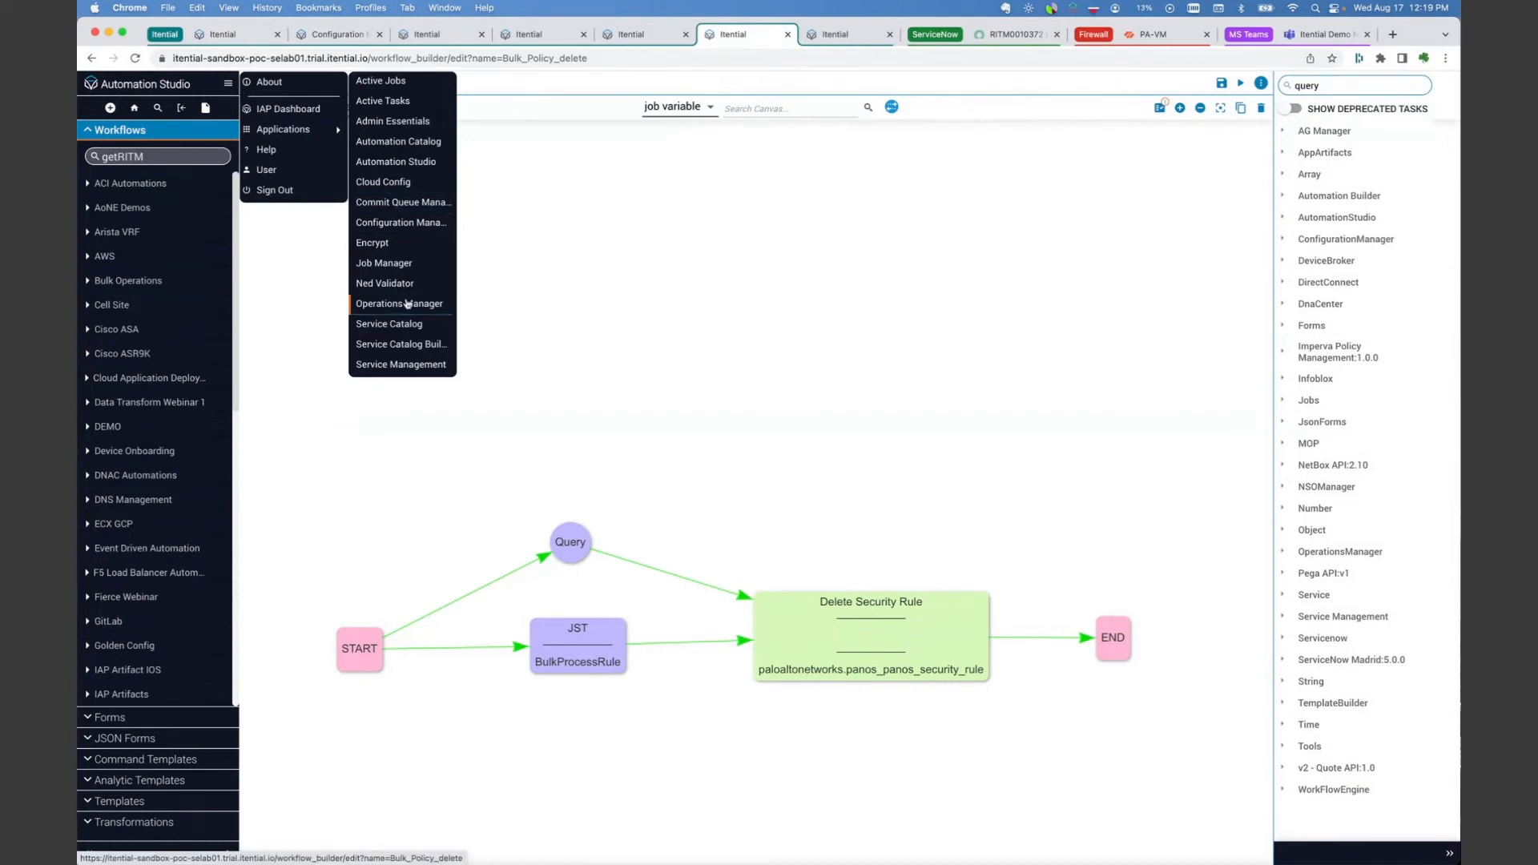
pyautogui.click(408, 304)
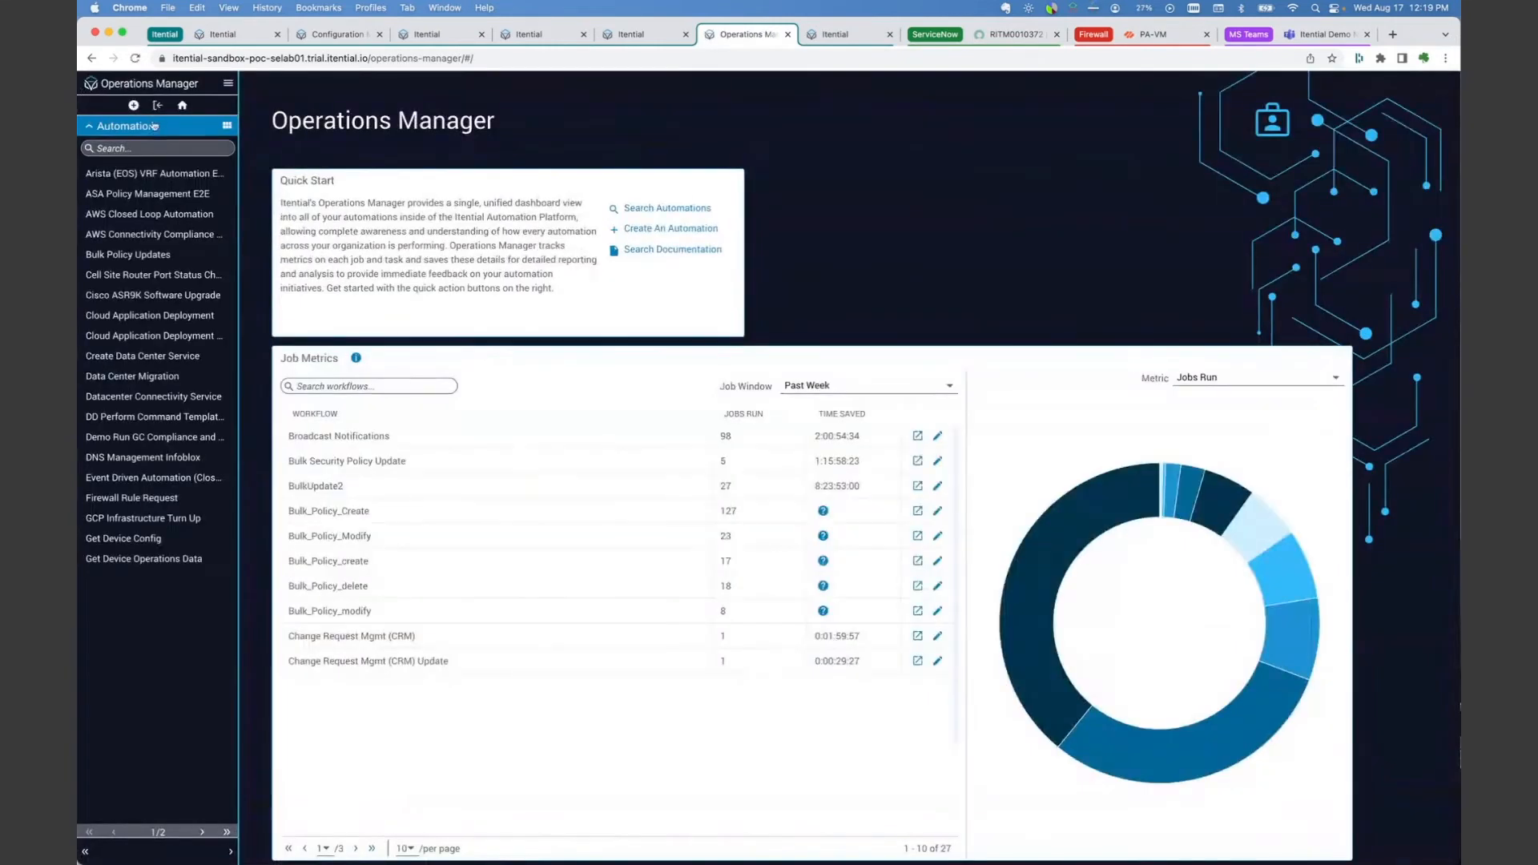
pyautogui.click(155, 148)
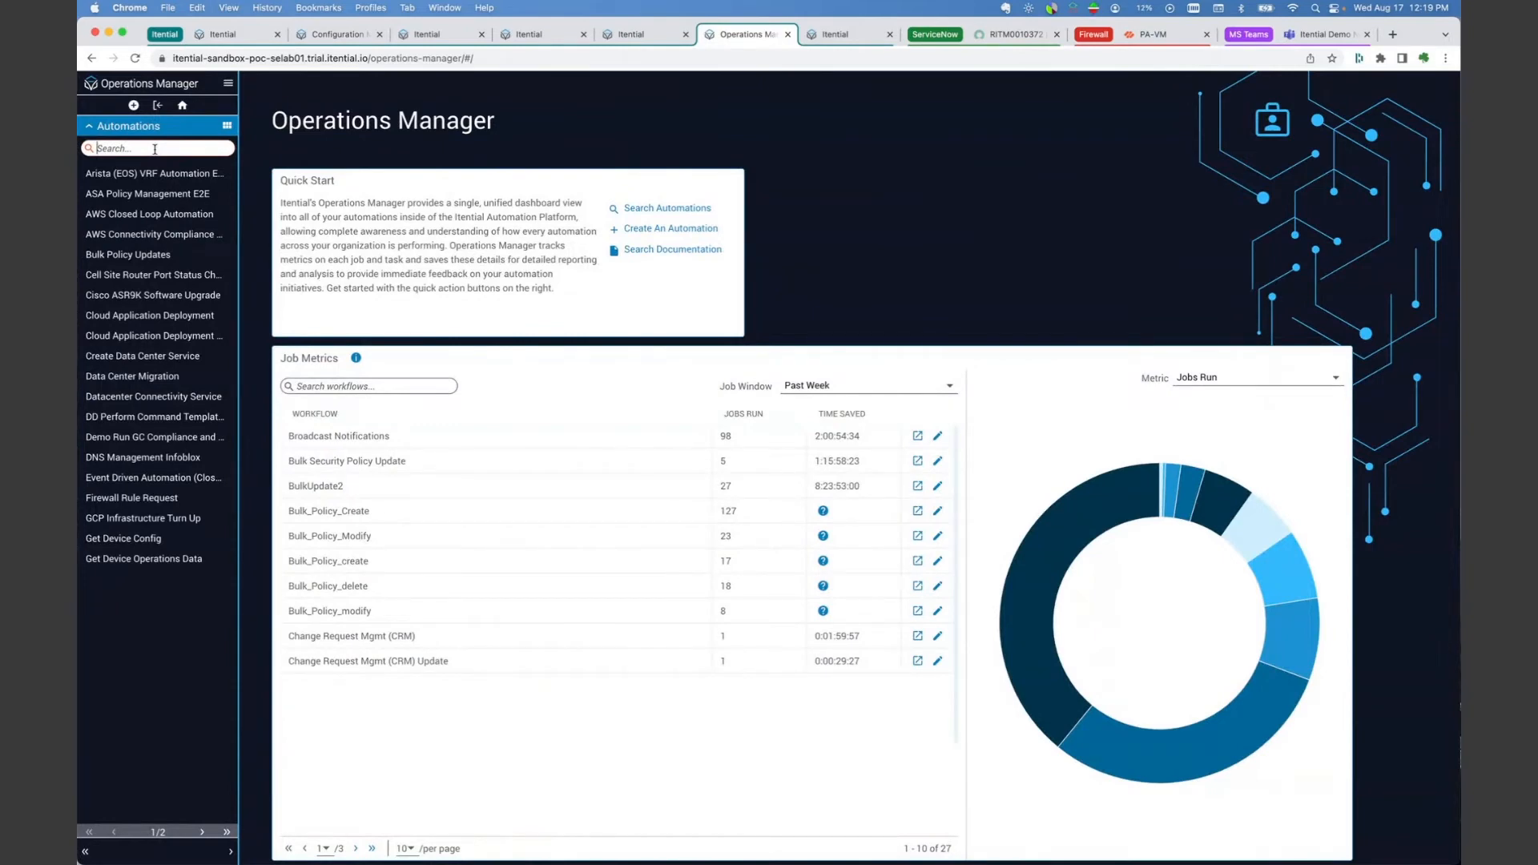
pyautogui.write('SNOW')
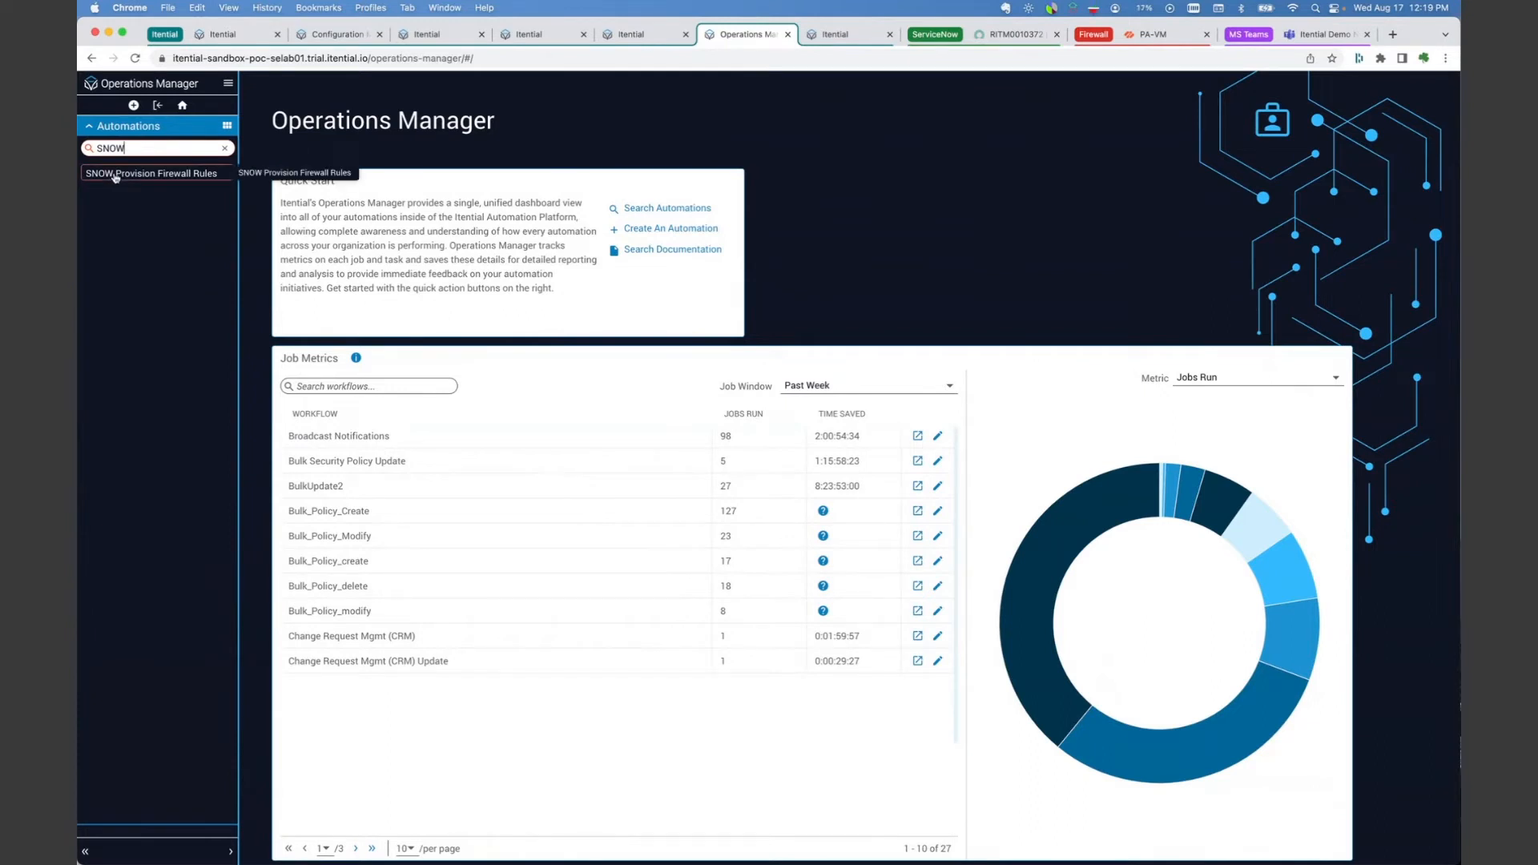
pyautogui.click(116, 175)
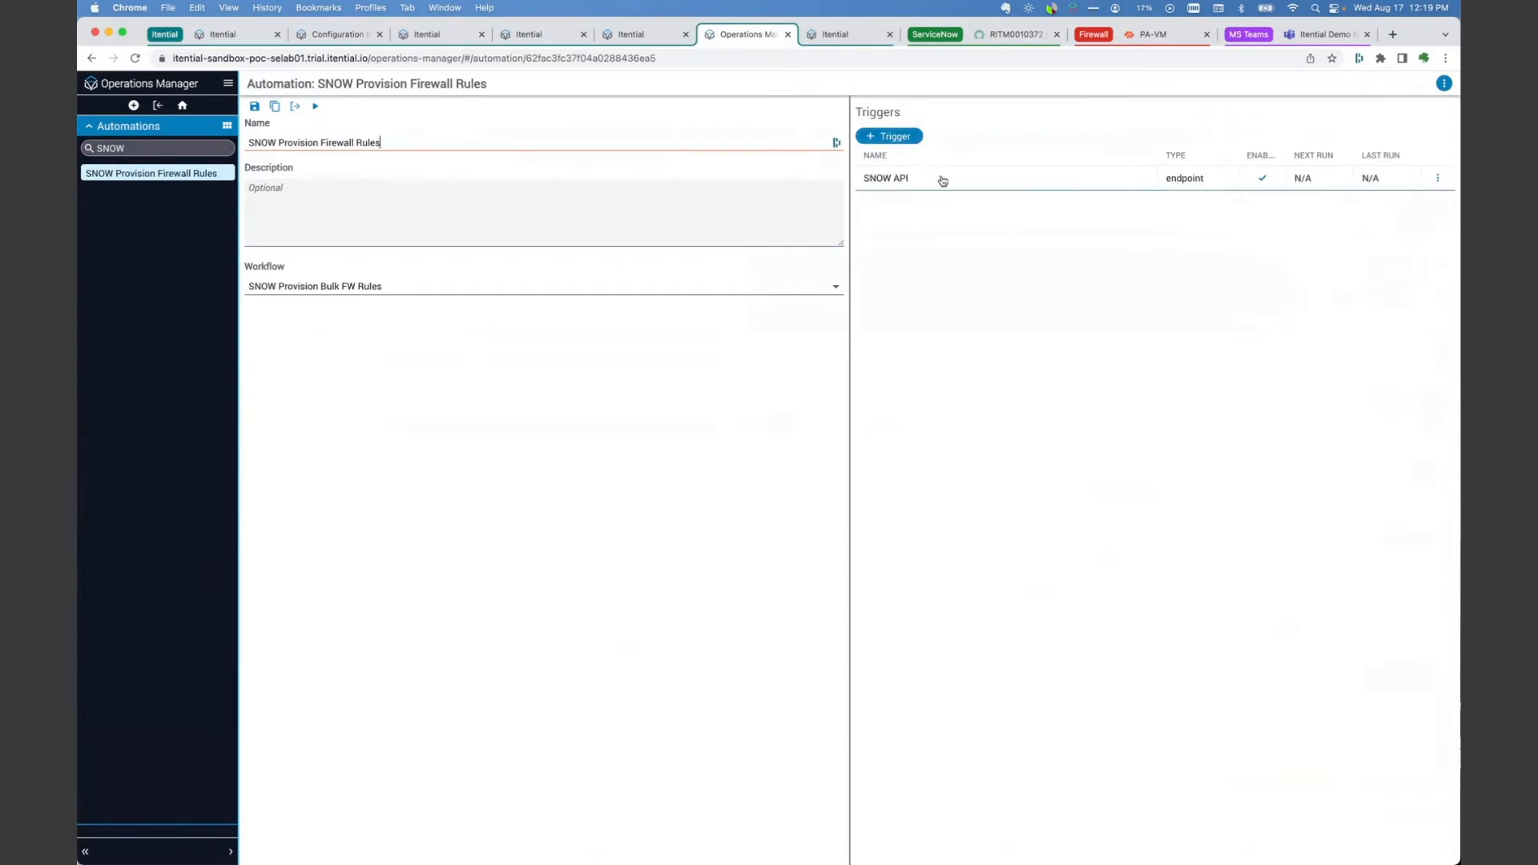
# Step: Review the settings of the SNOW API trigger, including its POST action and bulkuploadrules route, without changing them
pyautogui.click(1437, 178)
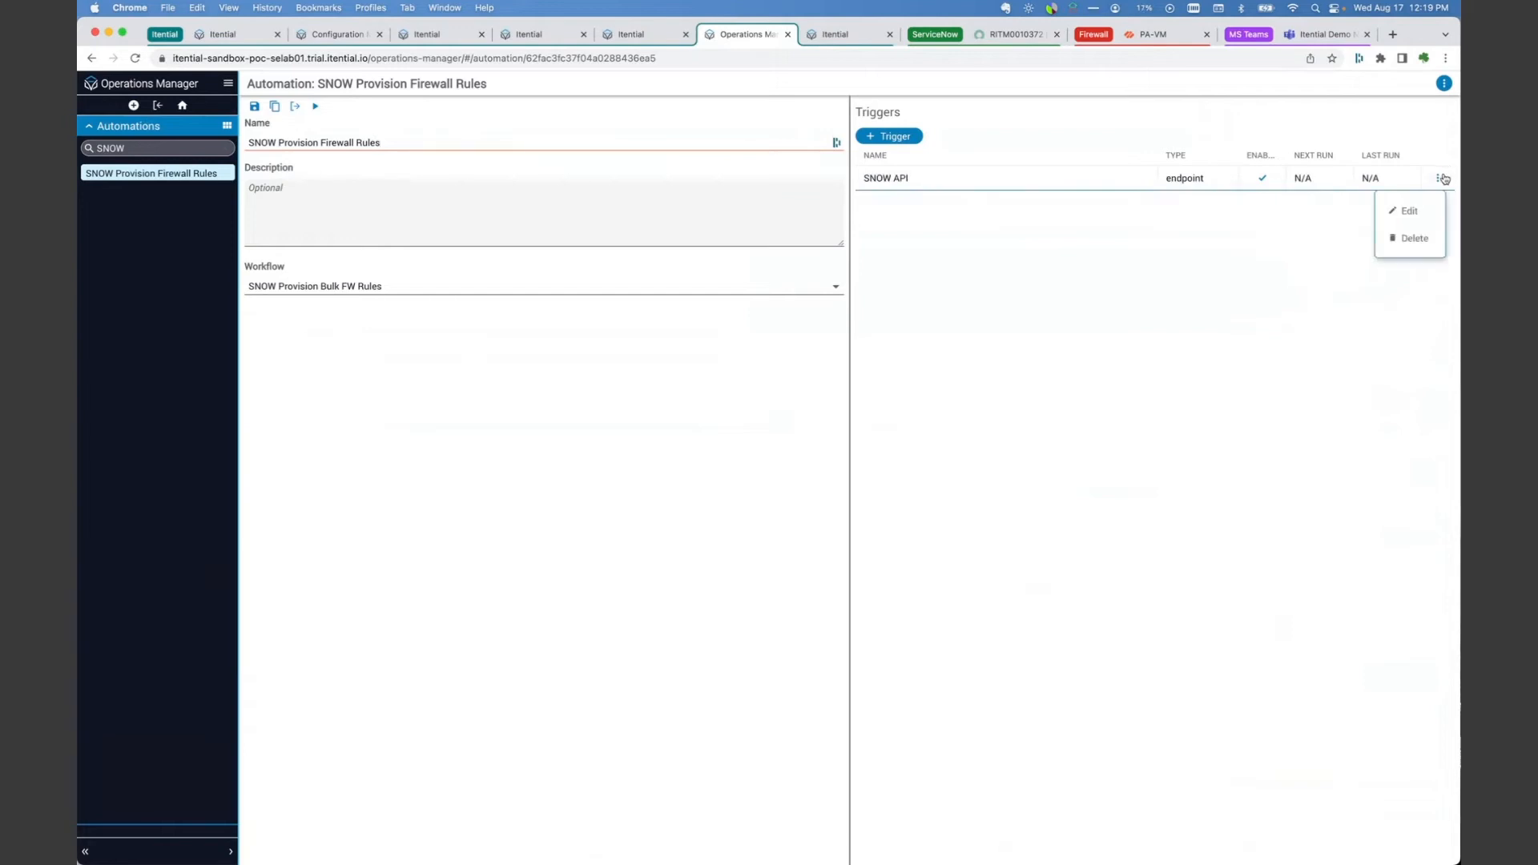
pyautogui.click(1409, 212)
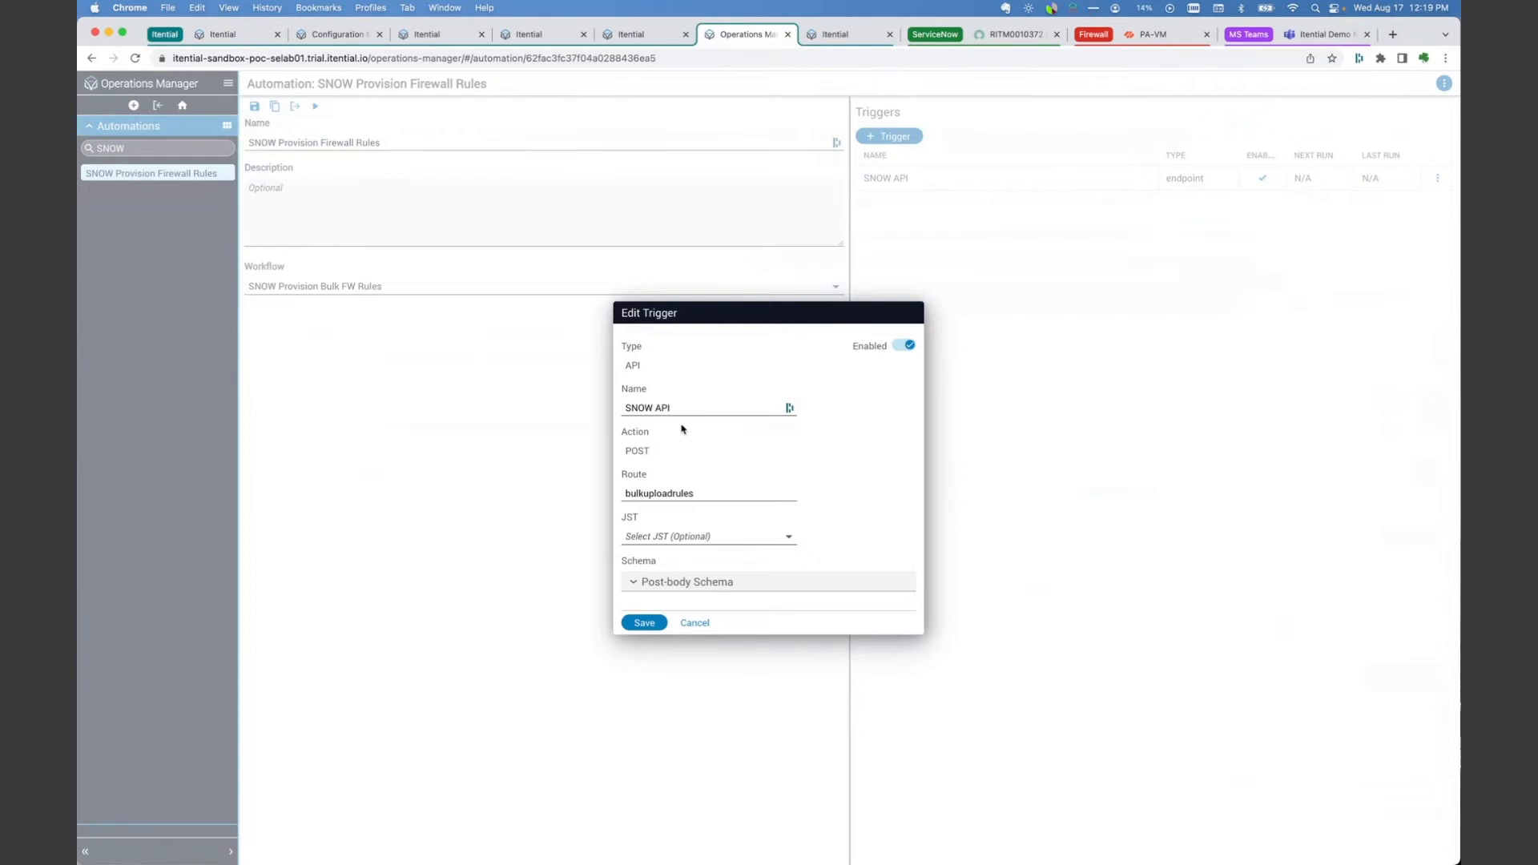
pyautogui.click(694, 623)
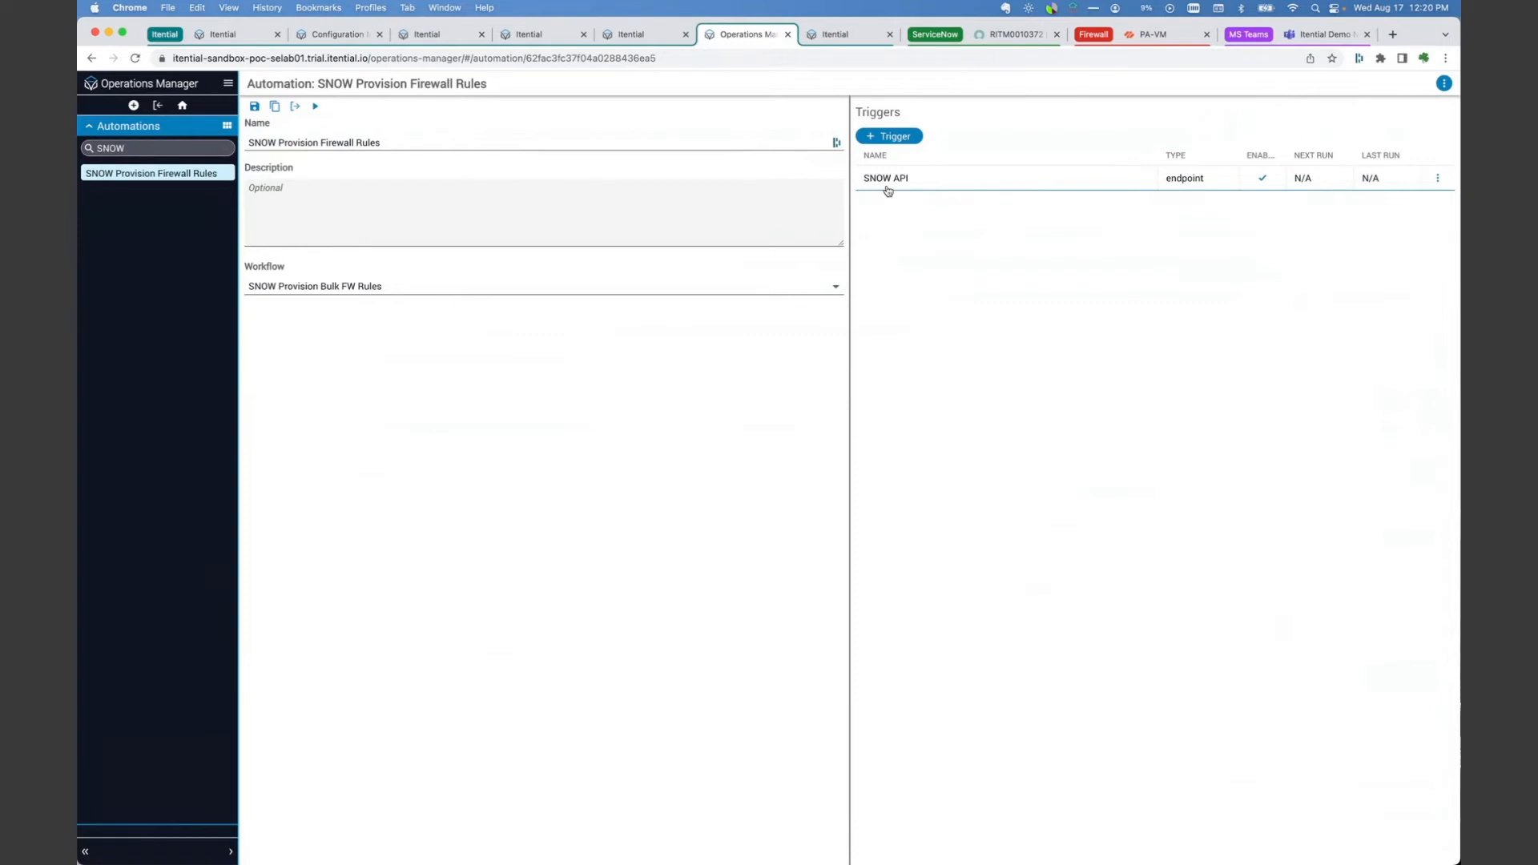
pyautogui.click(1437, 178)
pyautogui.click(1408, 212)
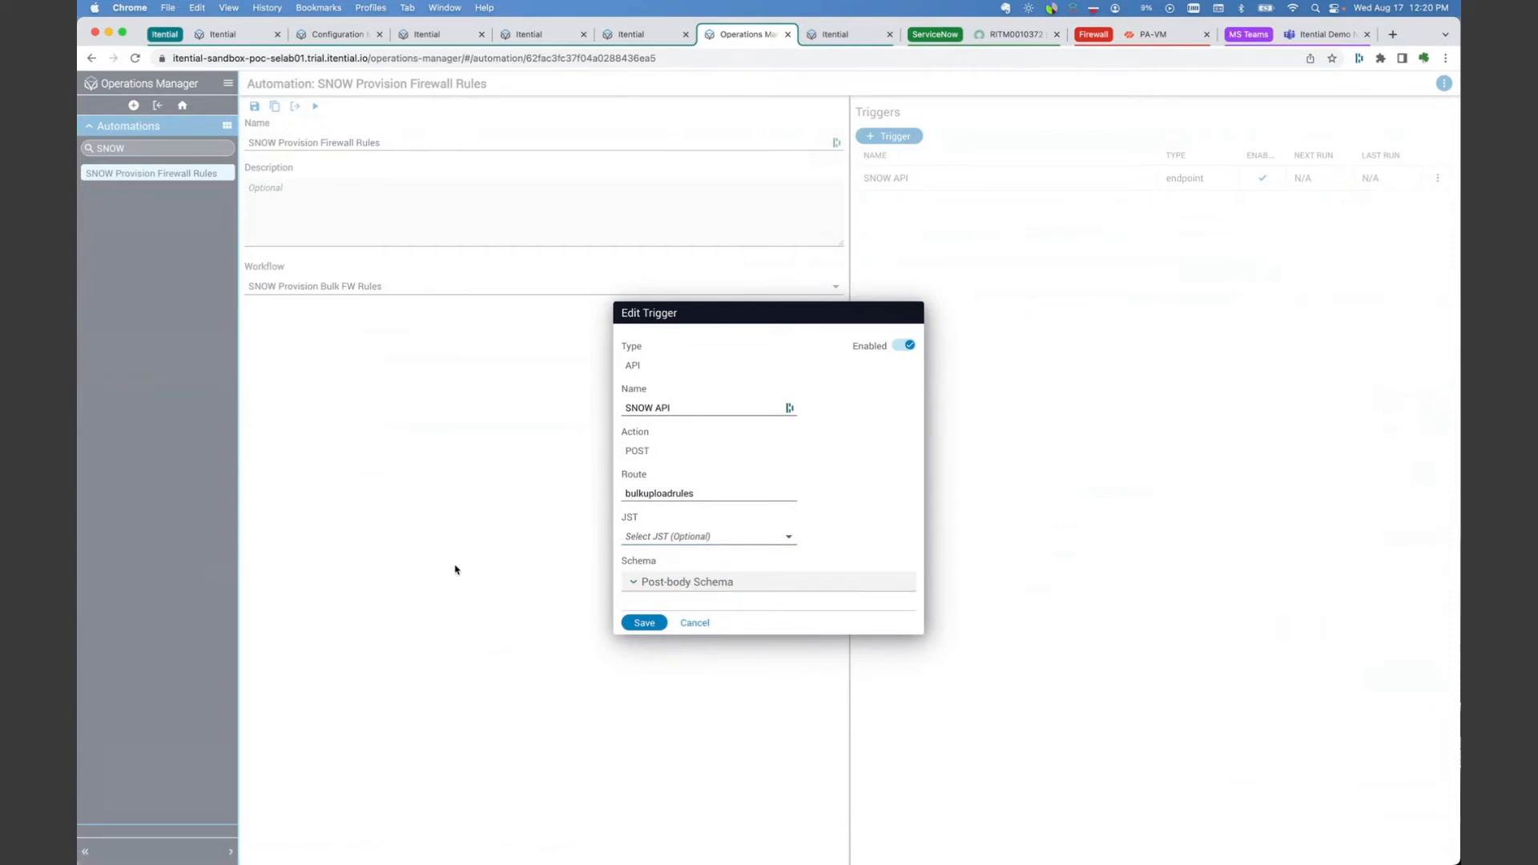
pyautogui.click(703, 624)
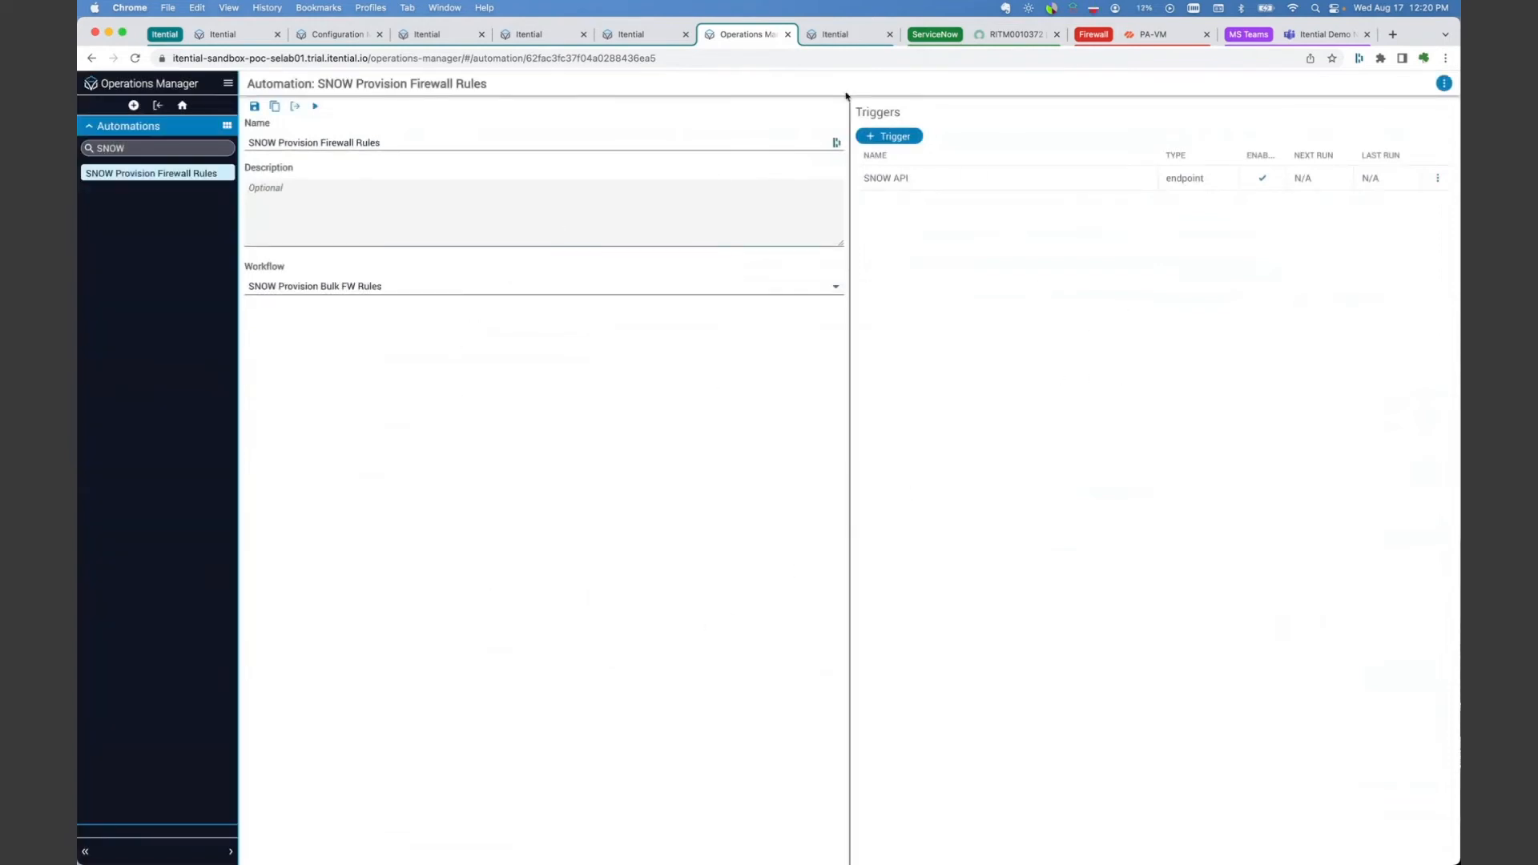
# Step: Return to the ServiceNow requested item, set its state to Work in Progress, and update the record
pyautogui.click(1007, 34)
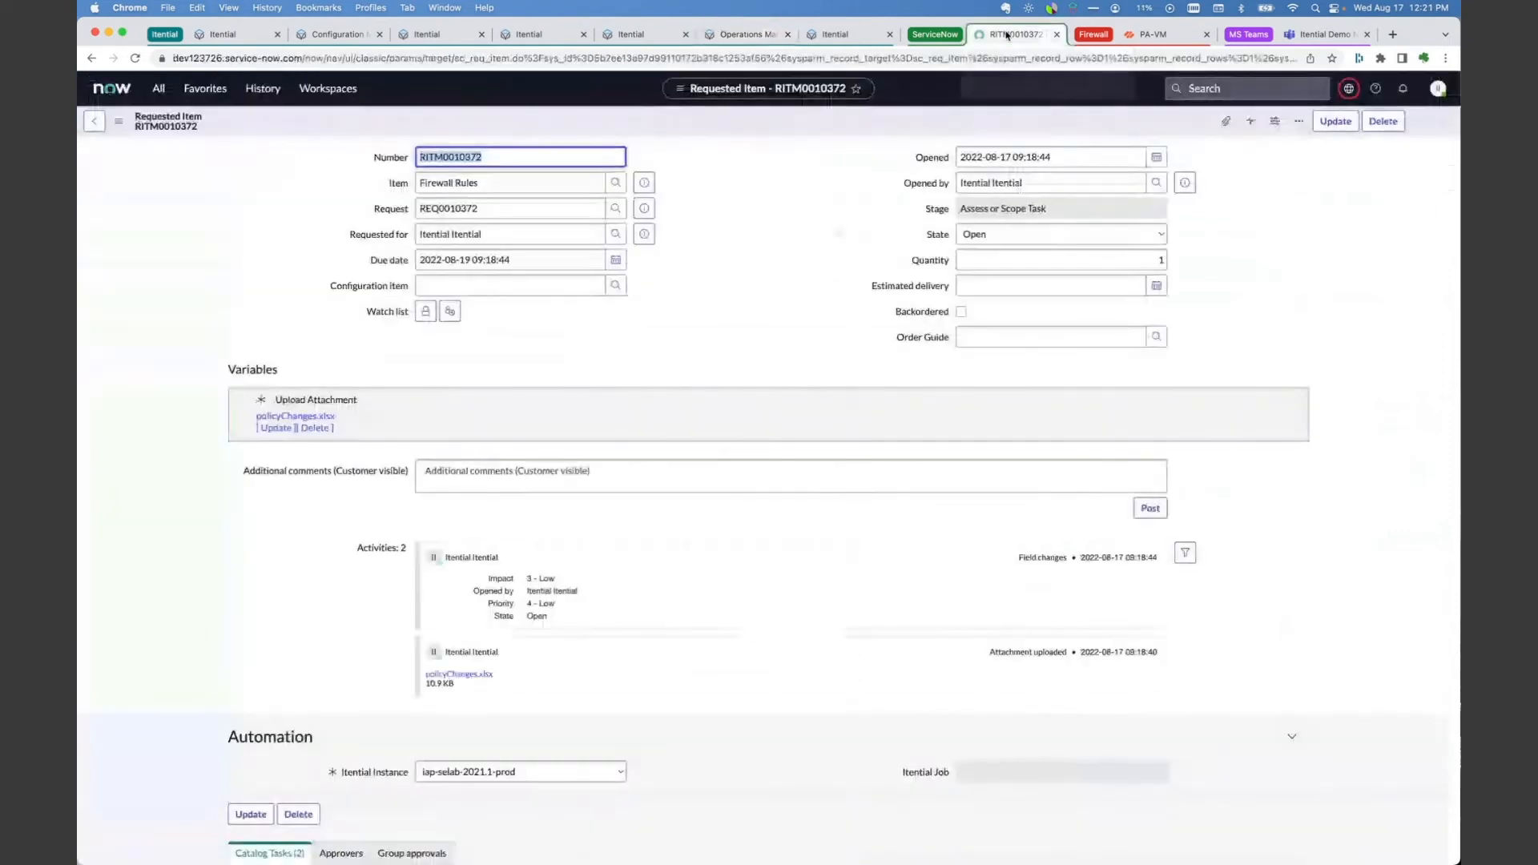
pyautogui.click(1064, 237)
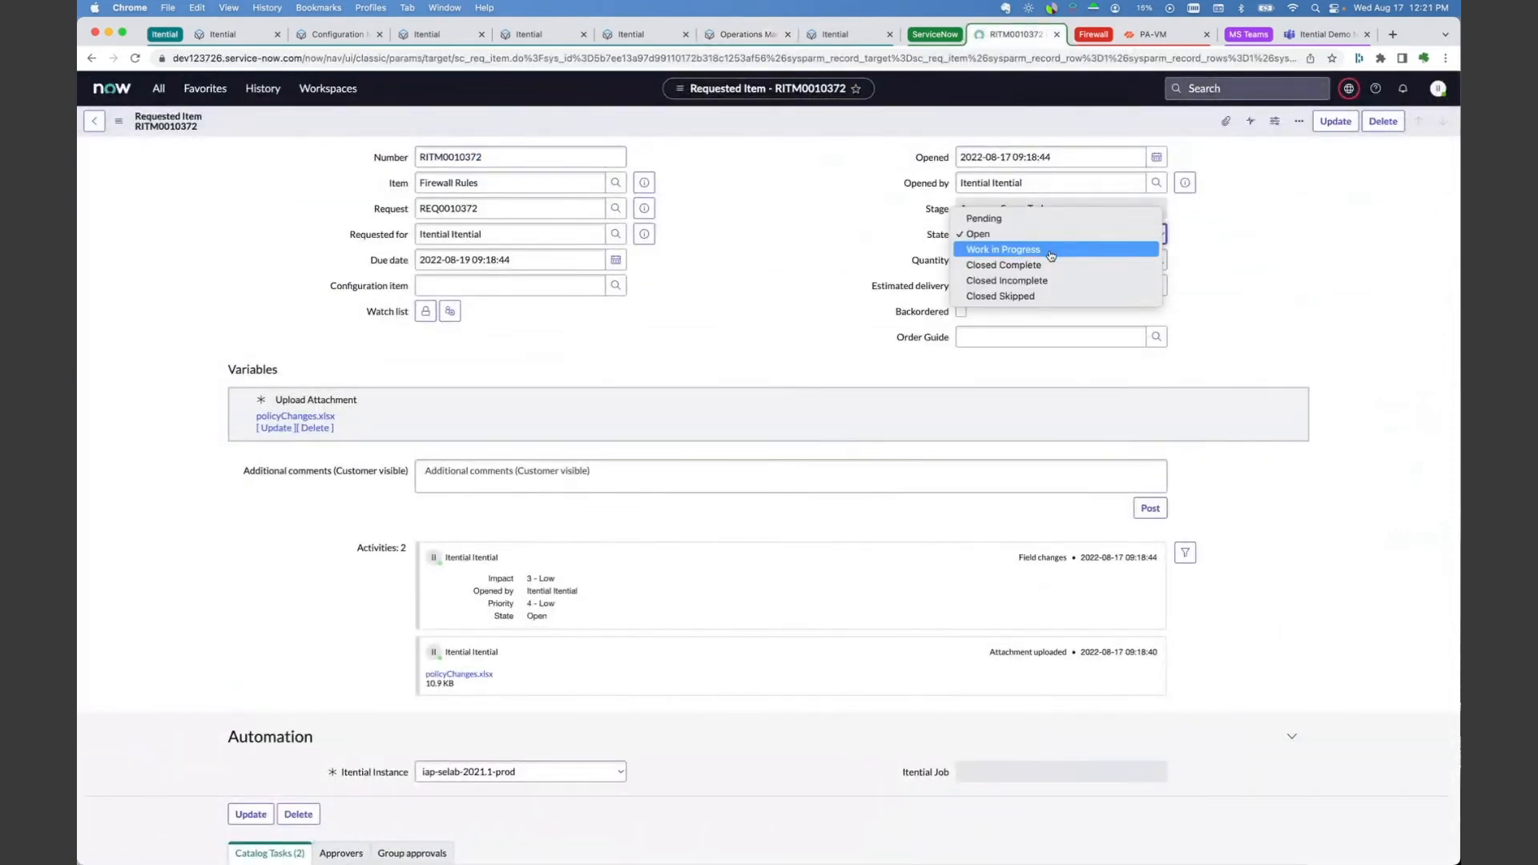
pyautogui.click(1051, 250)
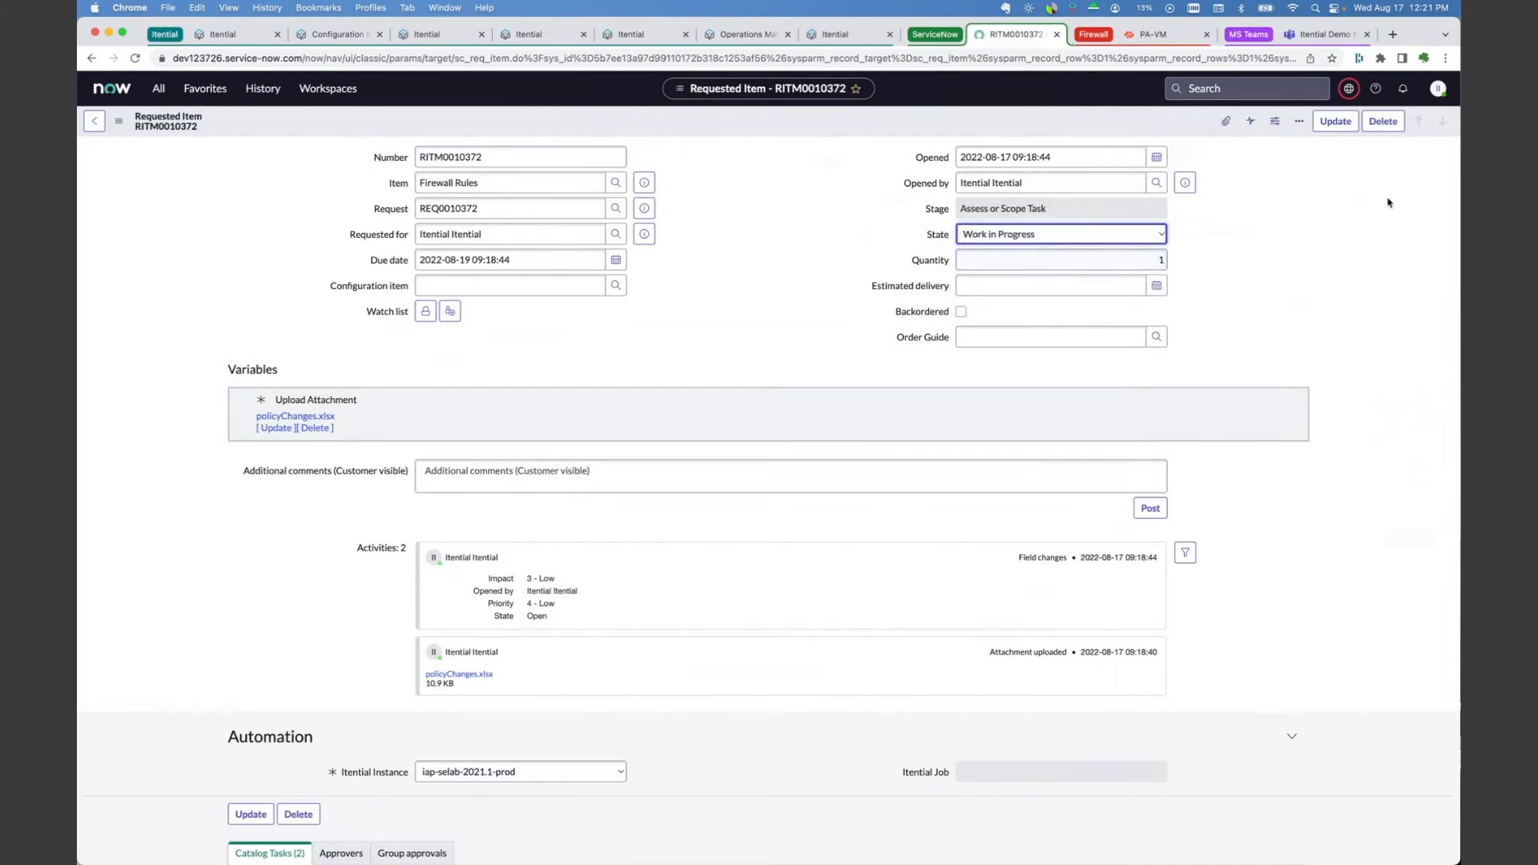
pyautogui.click(1328, 122)
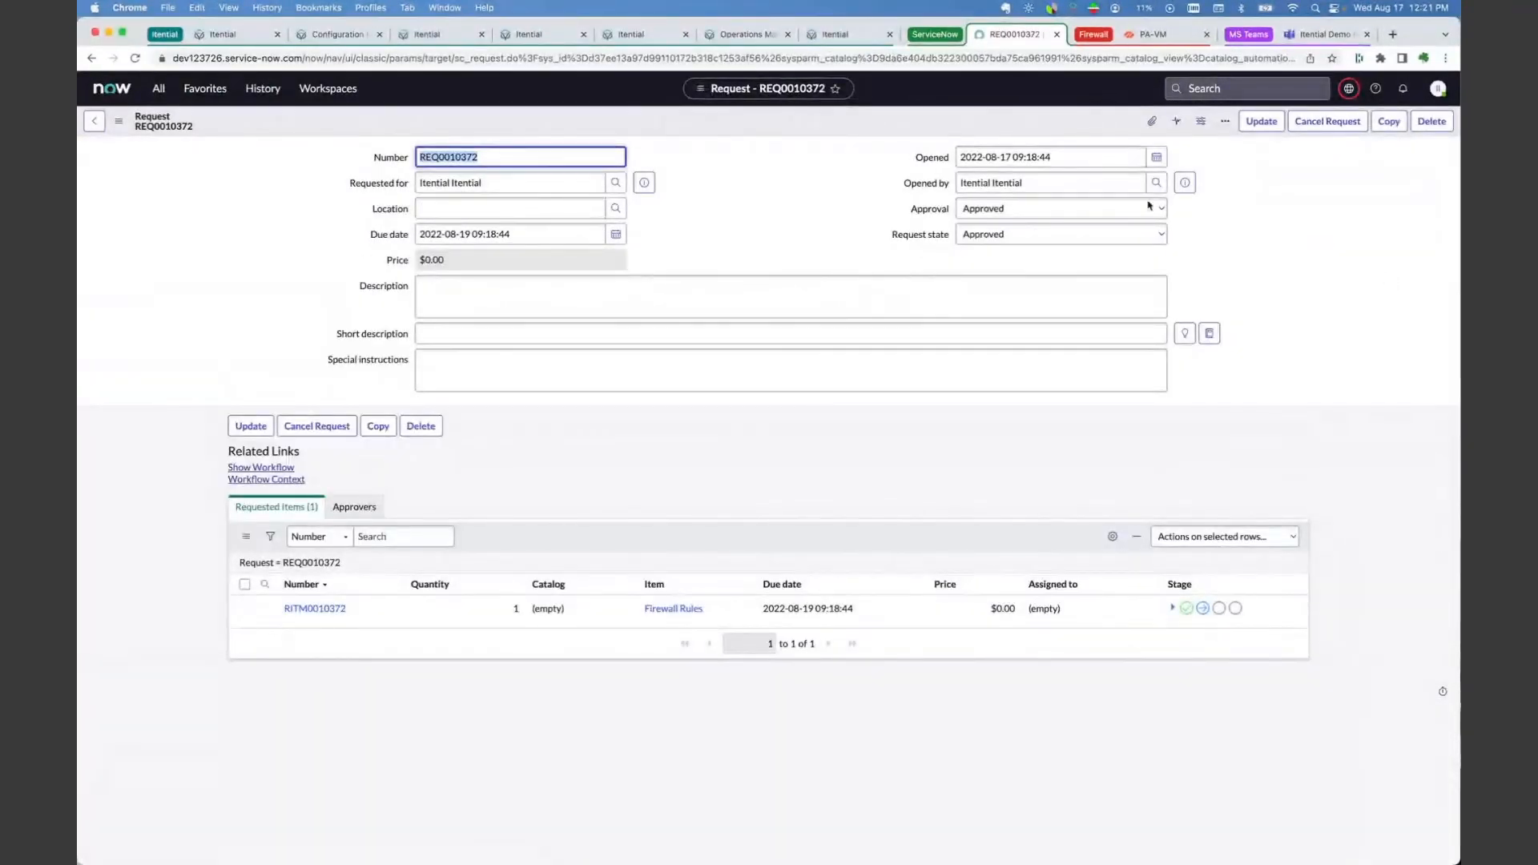
# Step: Switch to Itential's Job Manager, refresh the active jobs, and expand SNOW Provision Bulk FW Rules to view its child jobs
pyautogui.click(843, 36)
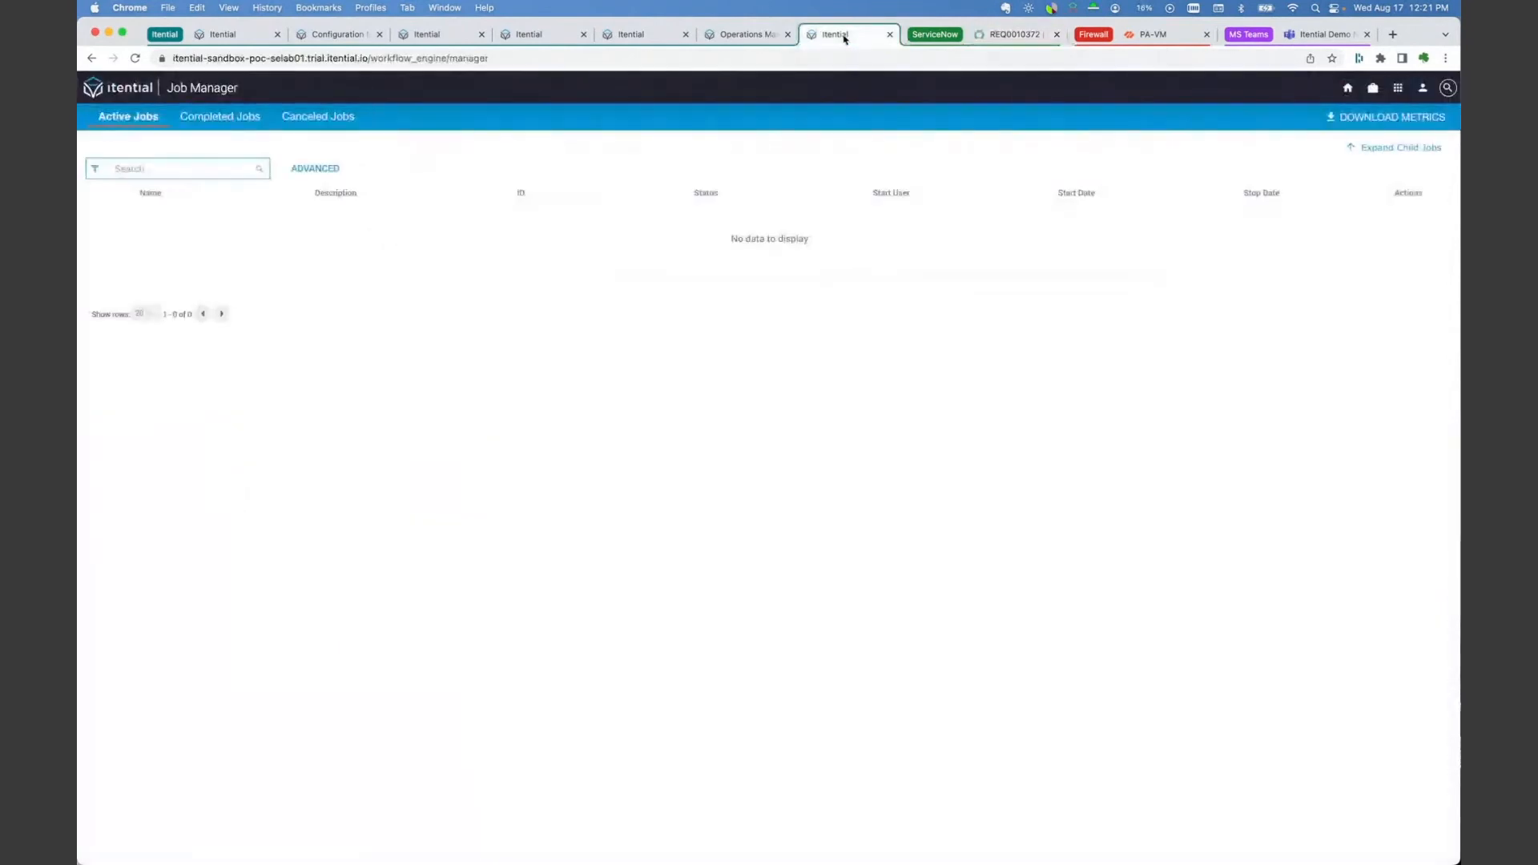
pyautogui.click(134, 58)
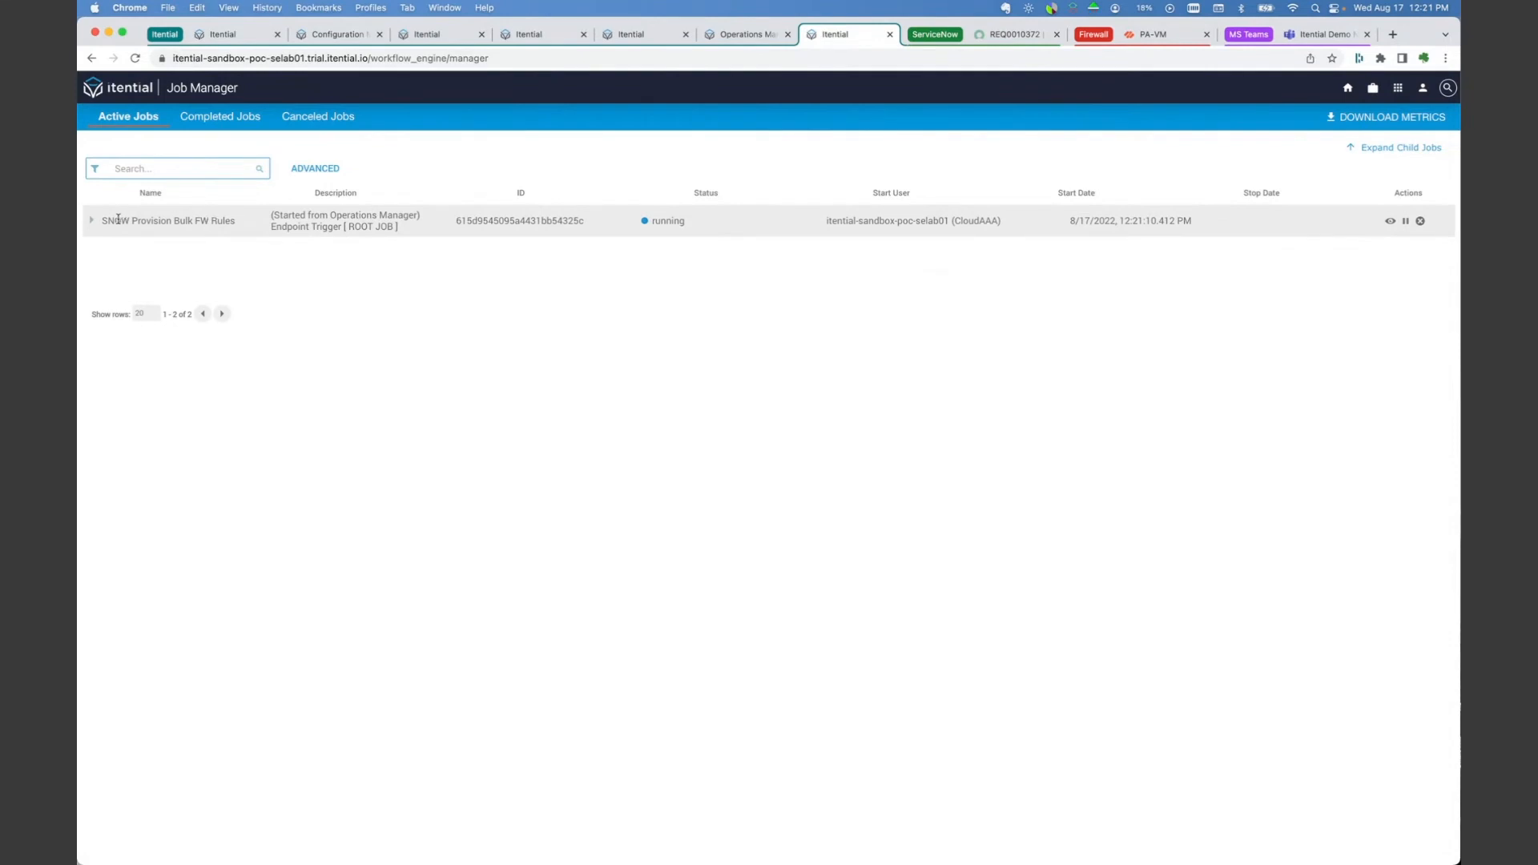
pyautogui.click(91, 222)
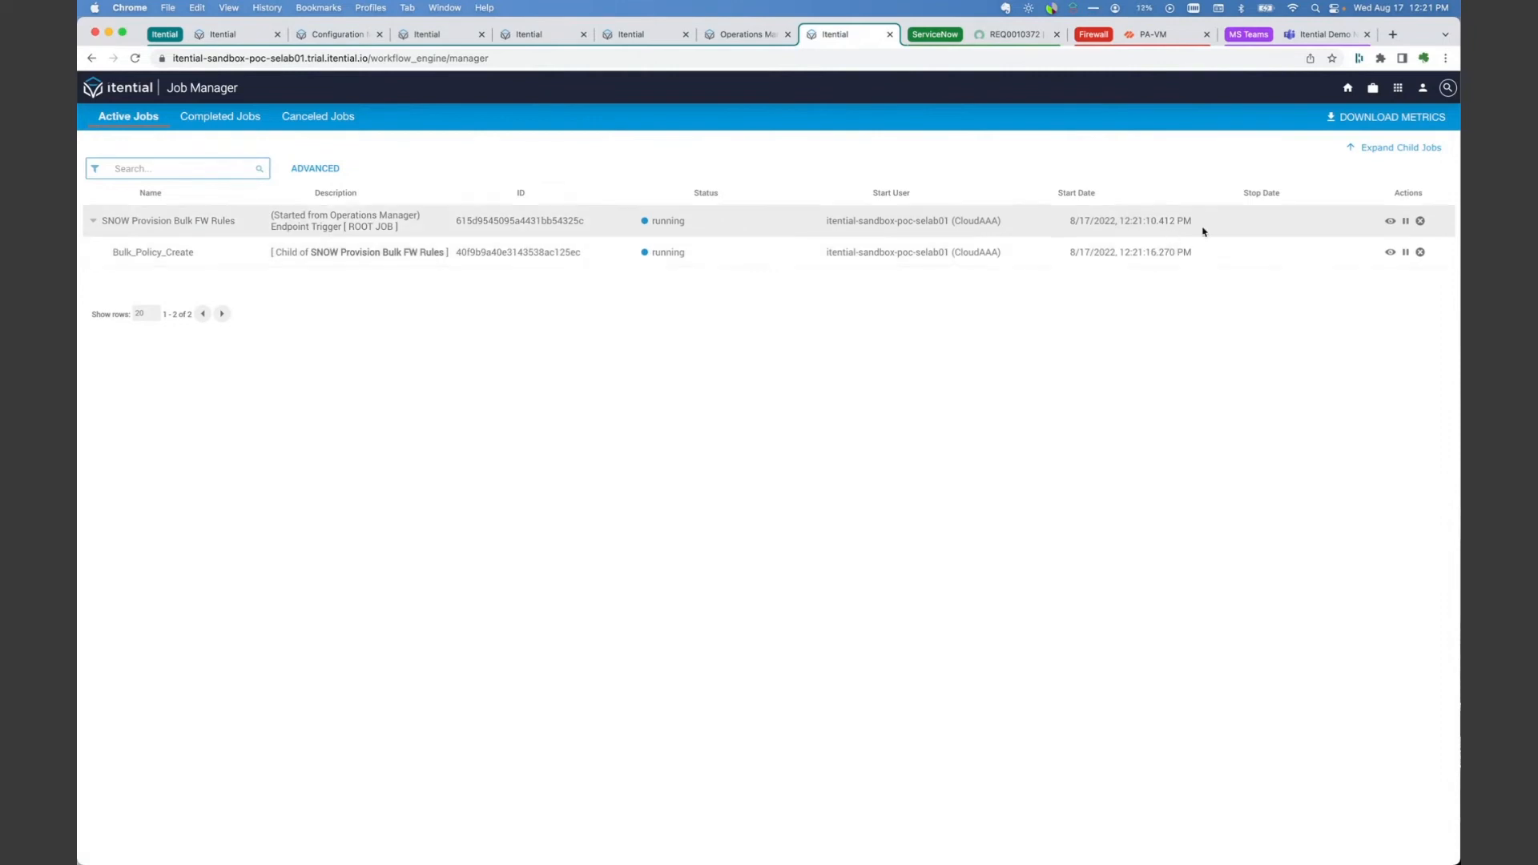
# Step: Check the progress of the SNOW Provision Bulk FW Rules job in its workflow diagram and its task details
pyautogui.click(1391, 221)
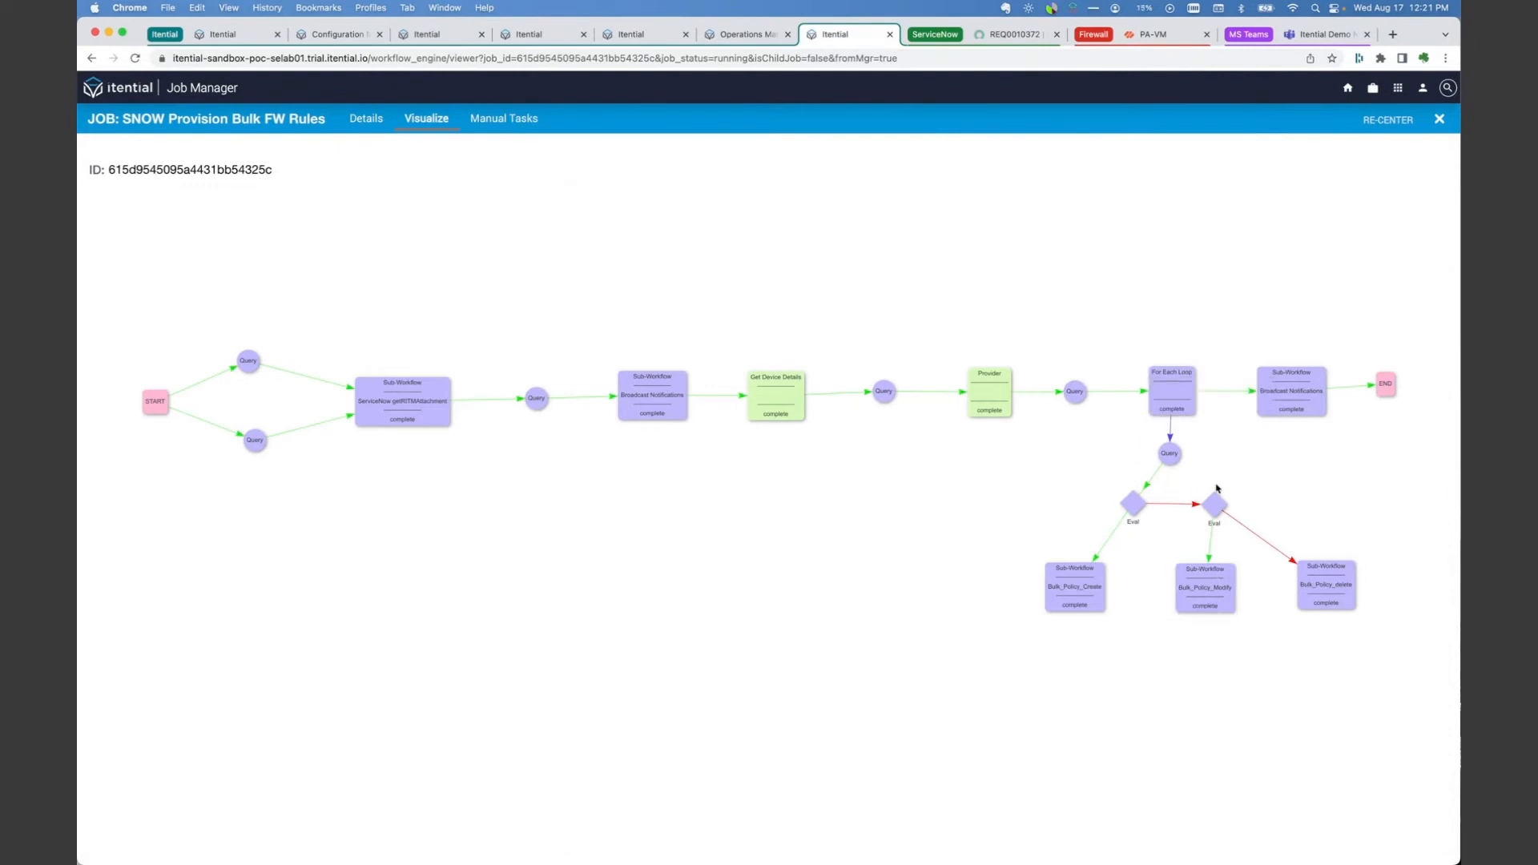
pyautogui.scroll(-3, 1122, 345)
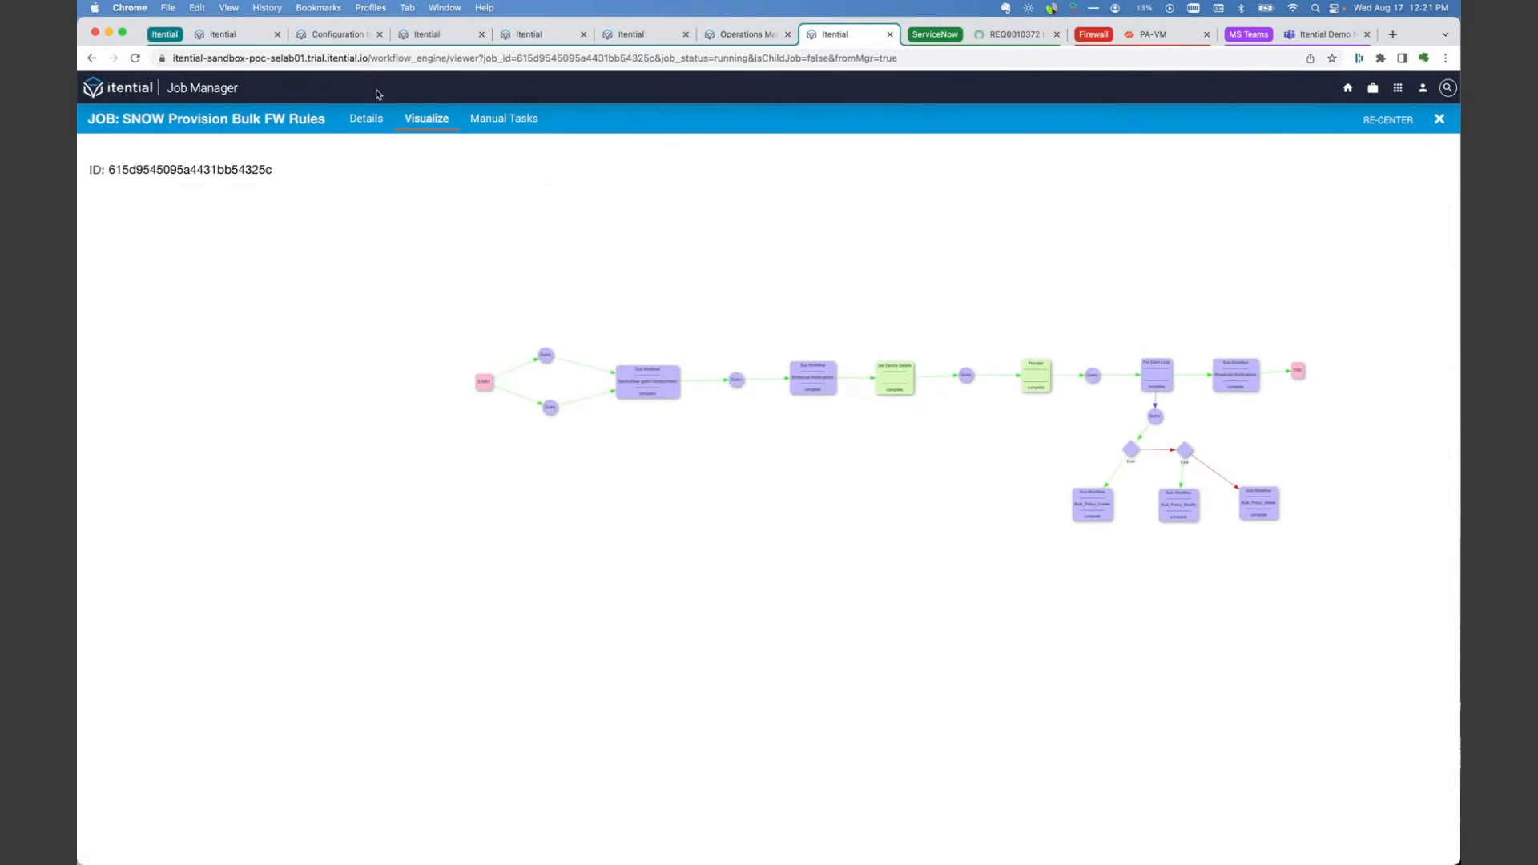
pyautogui.click(364, 126)
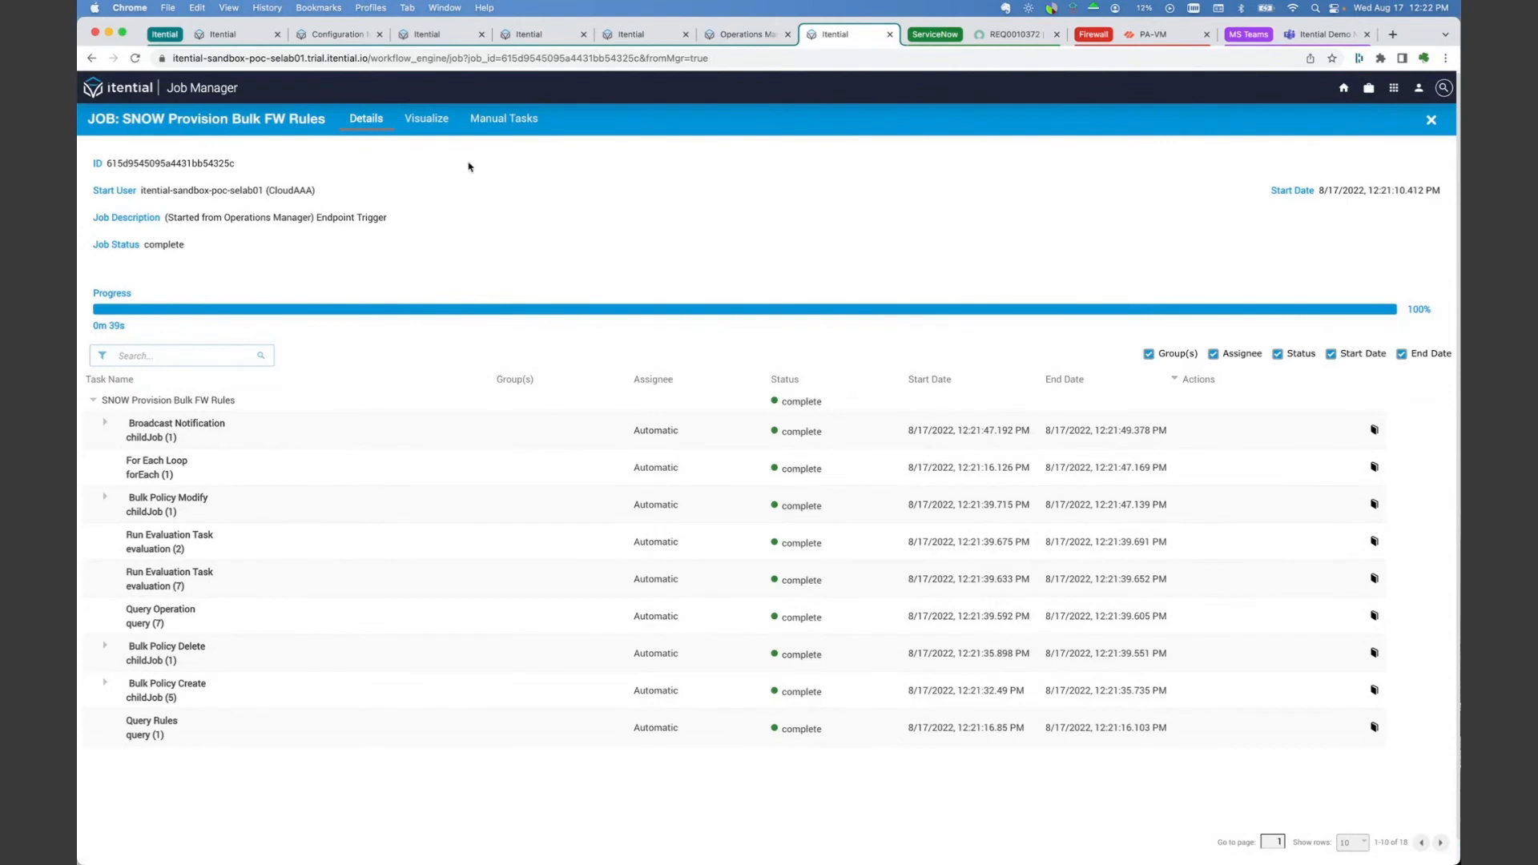
# Step: Inspect the incoming data of the upper Query task after START in the job diagram, and return to the ServiceNow request
pyautogui.click(420, 122)
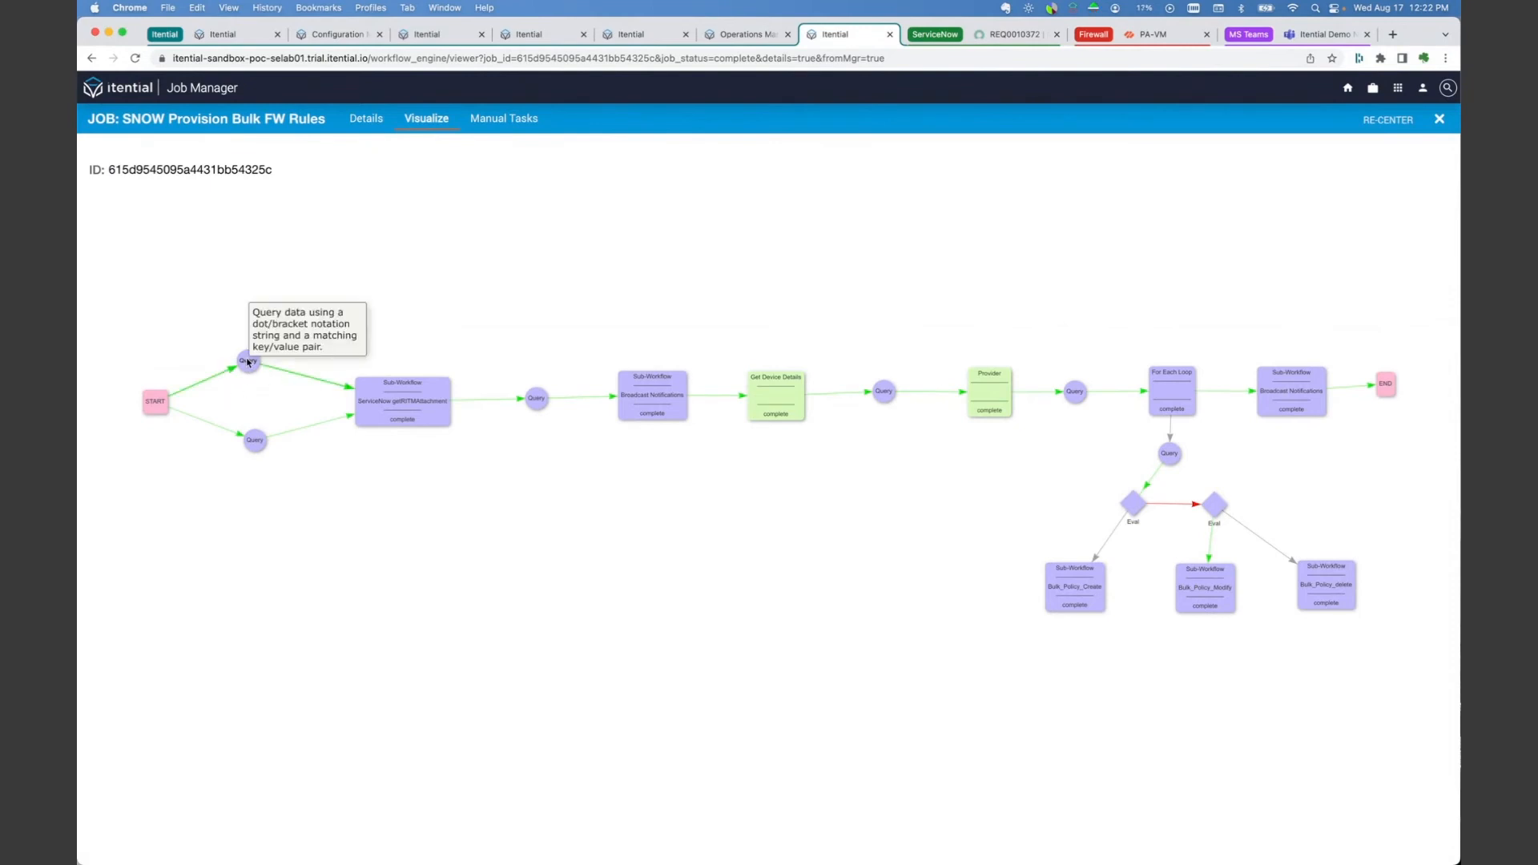
pyautogui.click(248, 362)
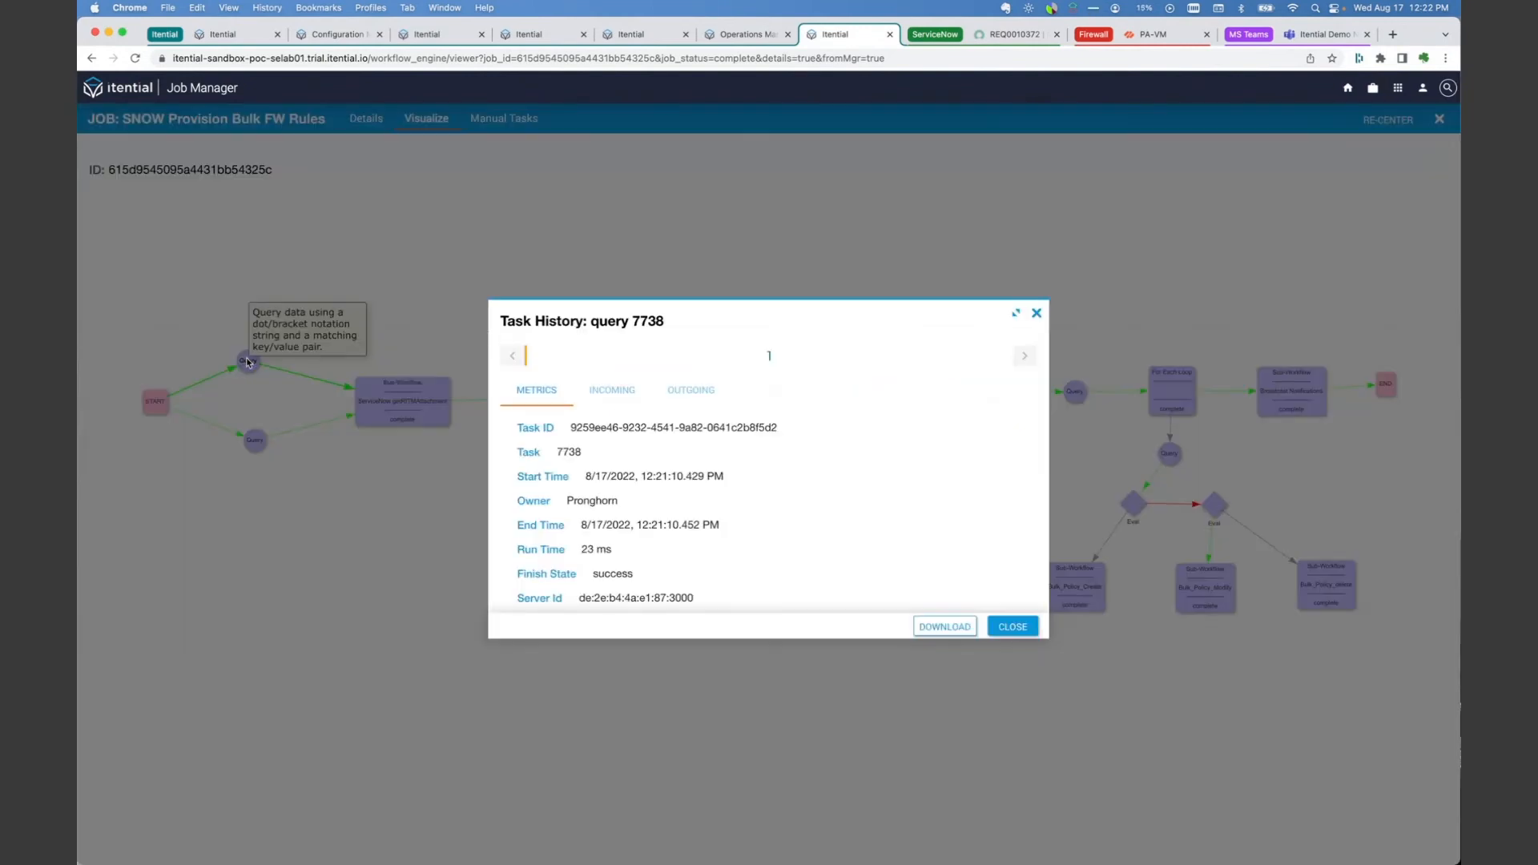
pyautogui.click(625, 395)
pyautogui.scroll(-1, 675, 480)
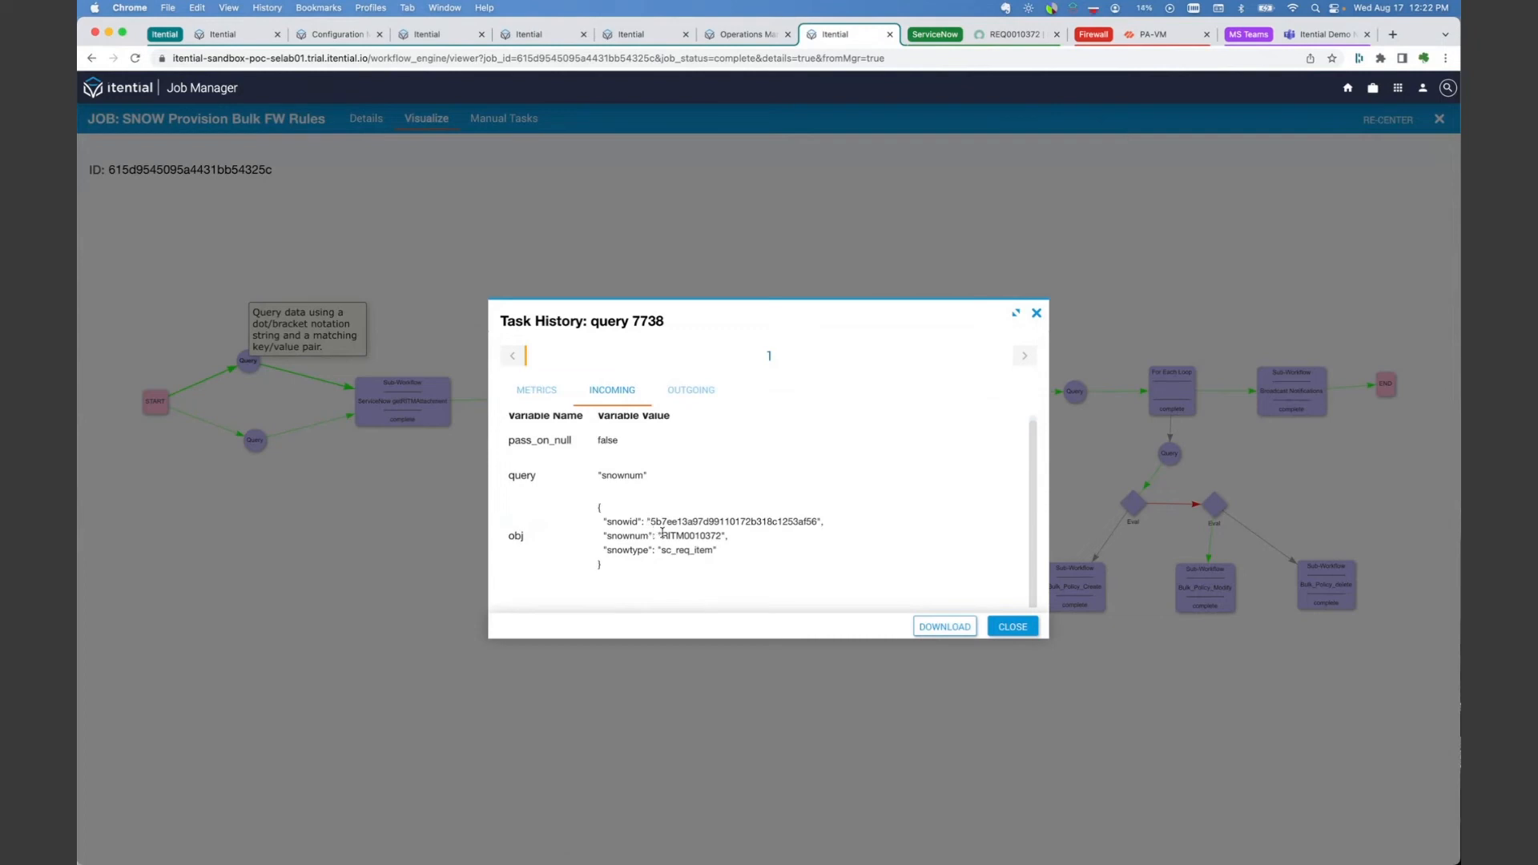
pyautogui.click(1008, 36)
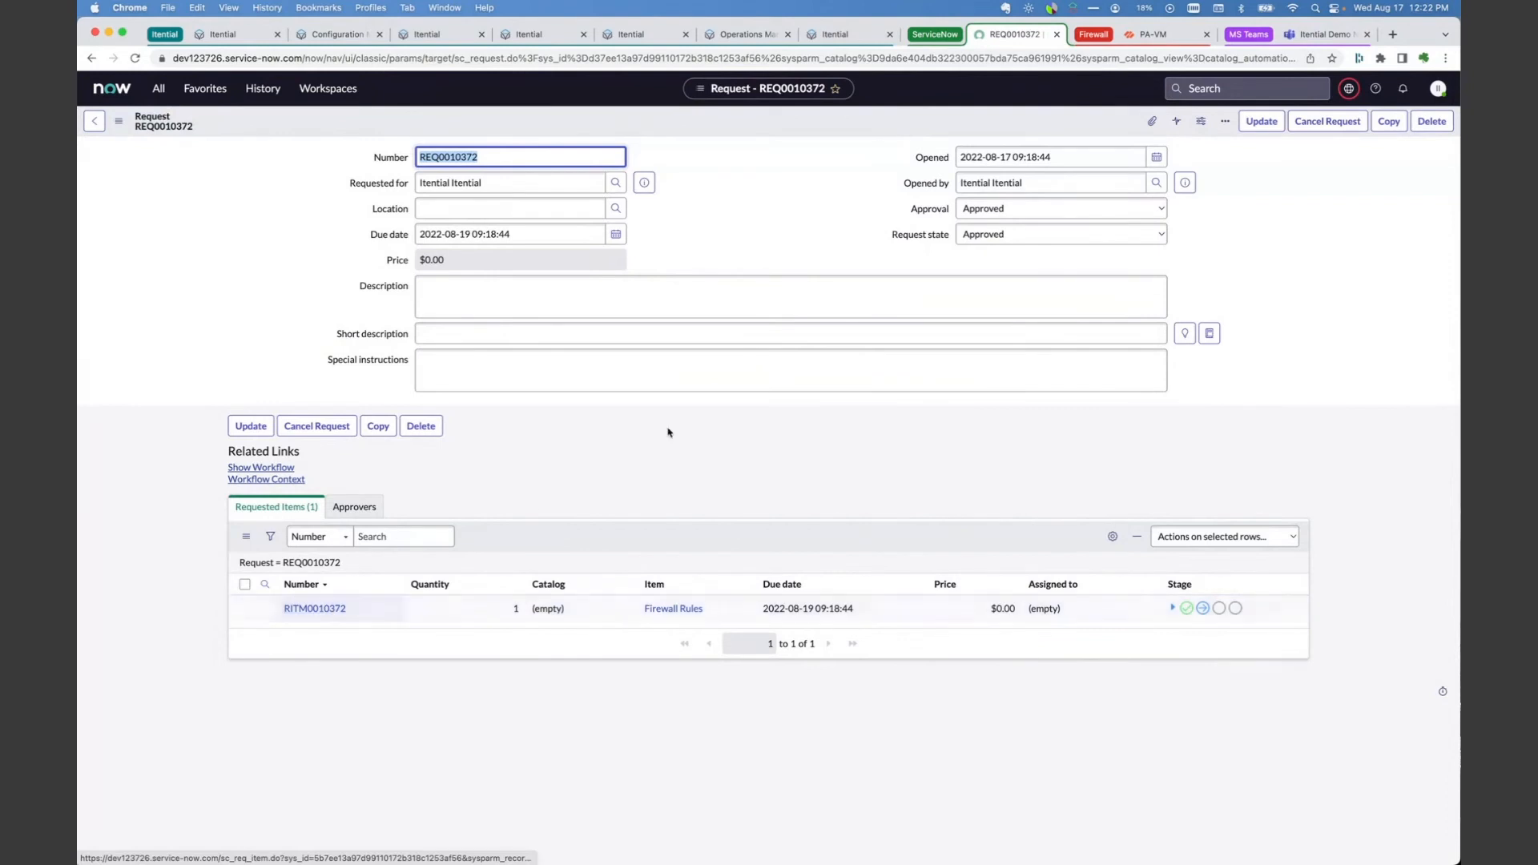
# Step: Return to the Itential job diagram, close the Query task history, and open the ServiceNow getRITMAttachment child job
pyautogui.click(865, 37)
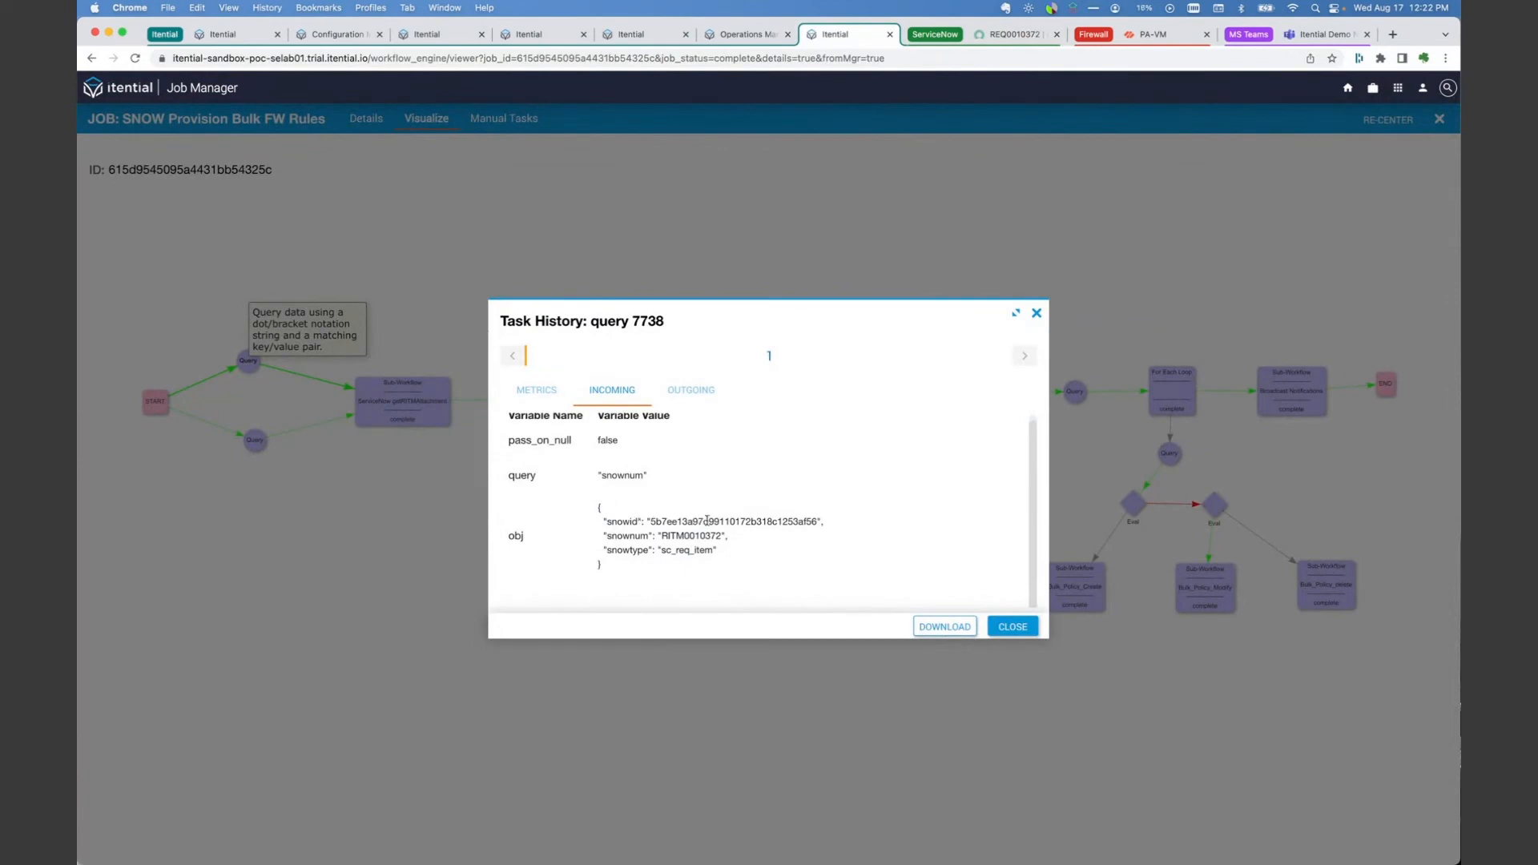
pyautogui.click(1013, 628)
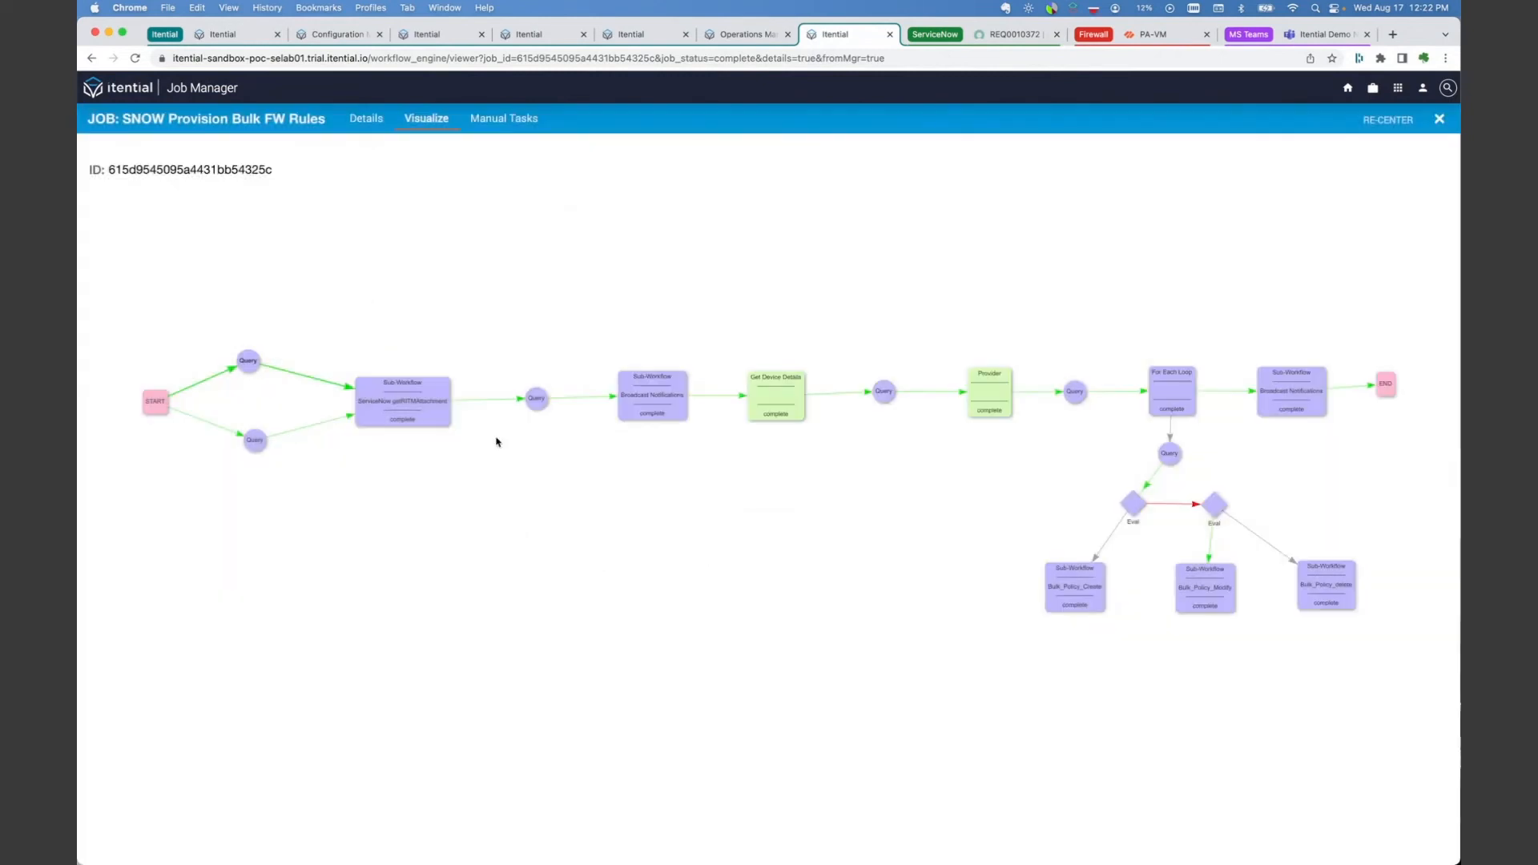
pyautogui.doubleClick(409, 405)
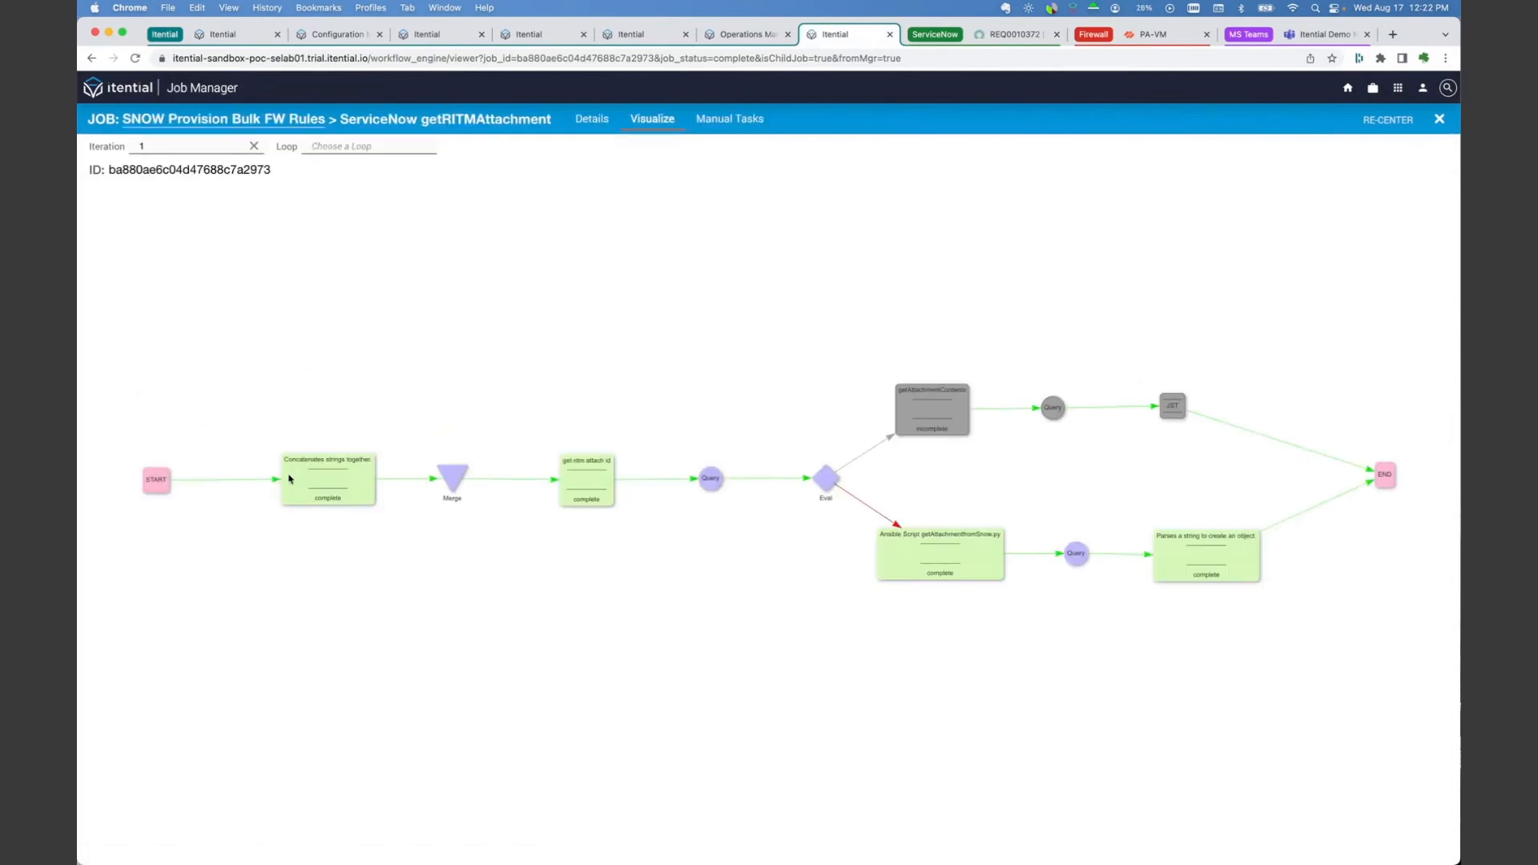
# Step: Inspect the outgoing data of the get ritm attach id task, and close its task history
pyautogui.doubleClick(589, 472)
pyautogui.click(701, 390)
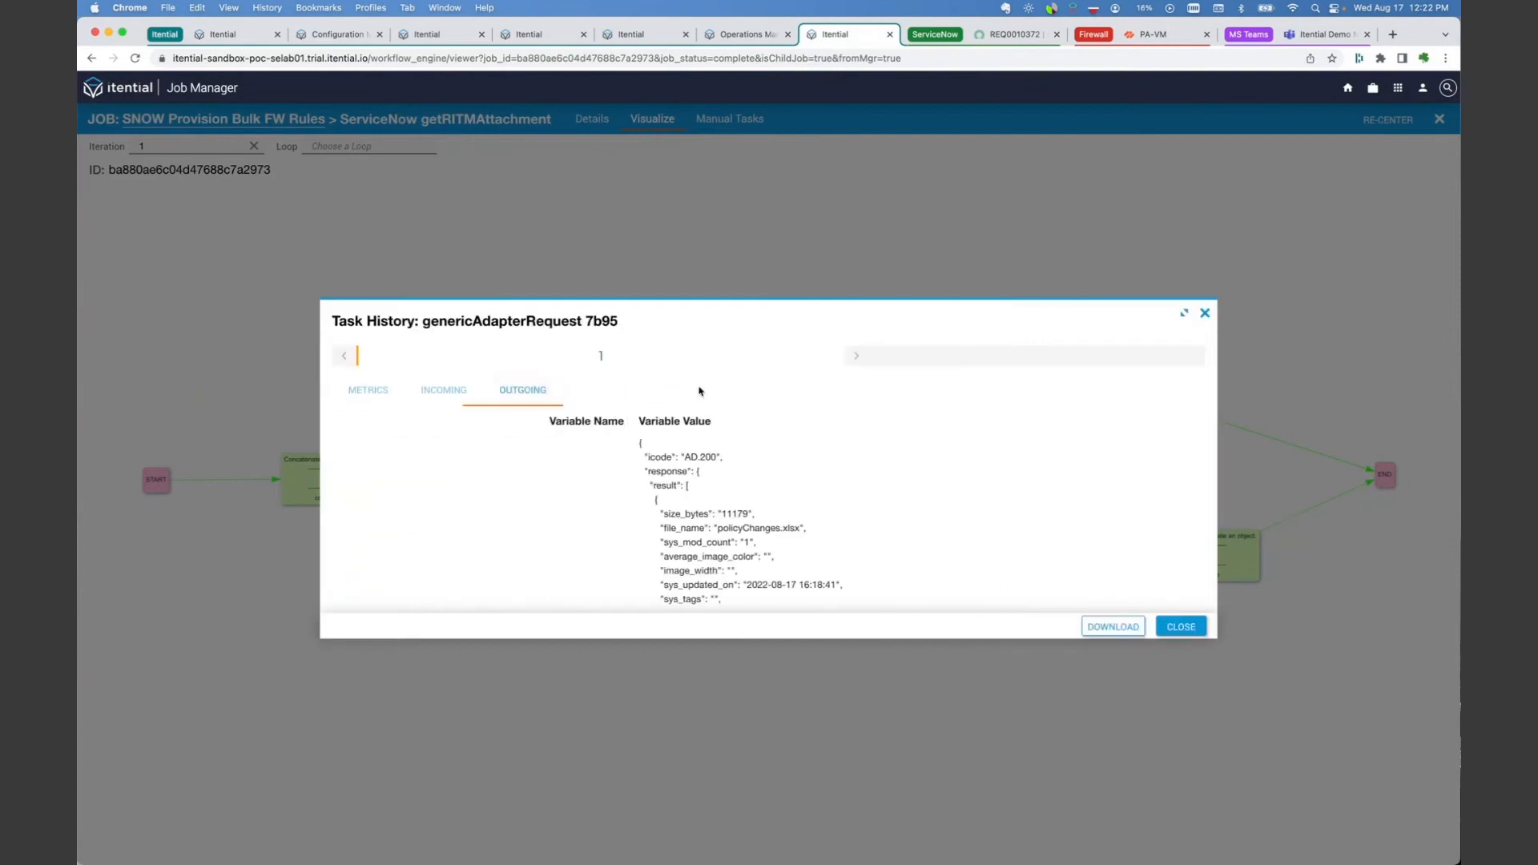
pyautogui.scroll(-2, 677, 473)
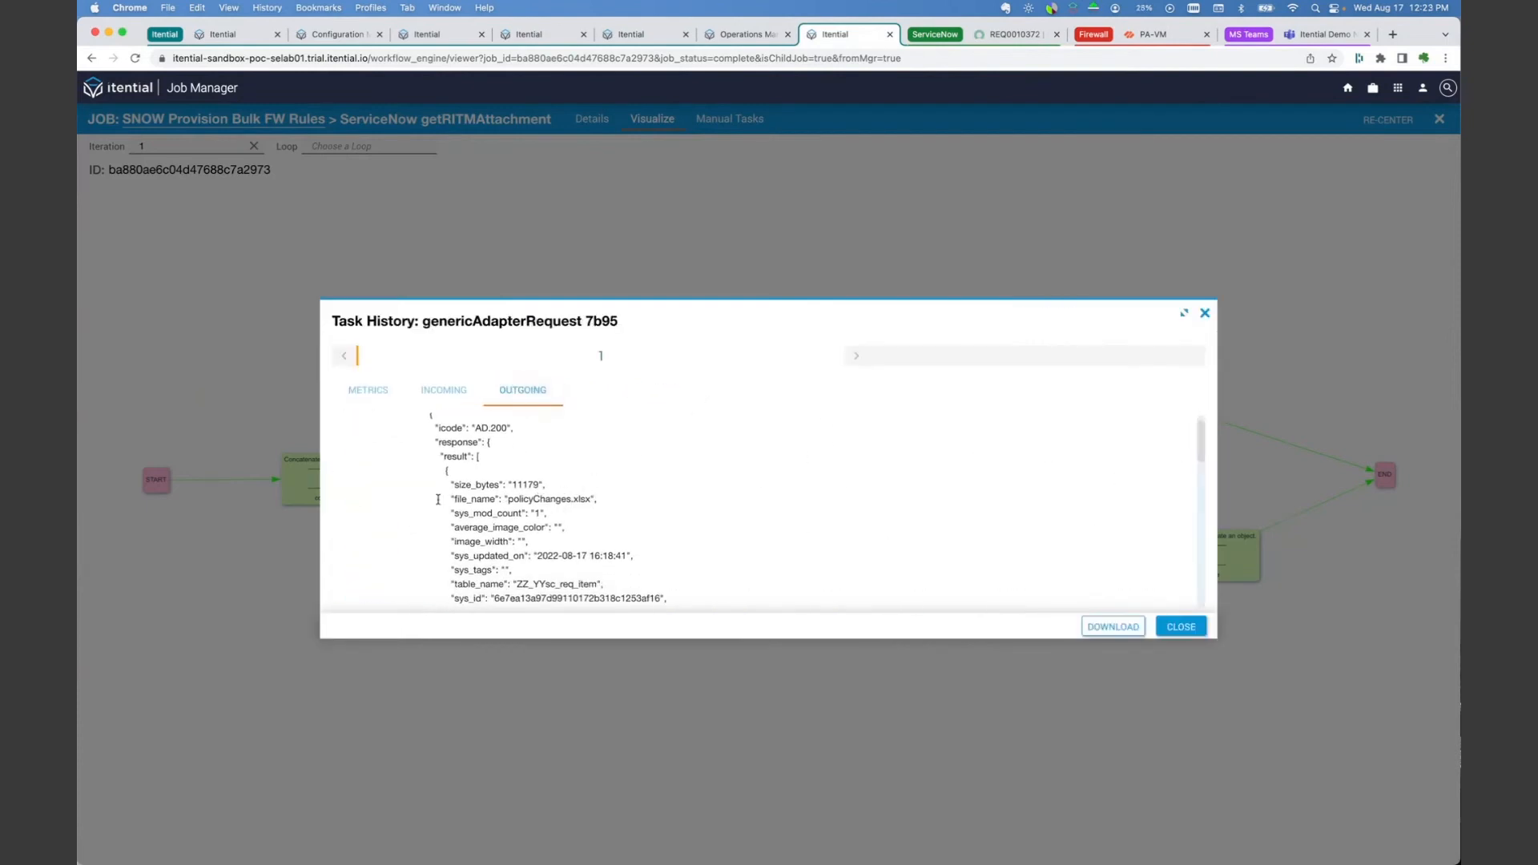
pyautogui.click(1181, 627)
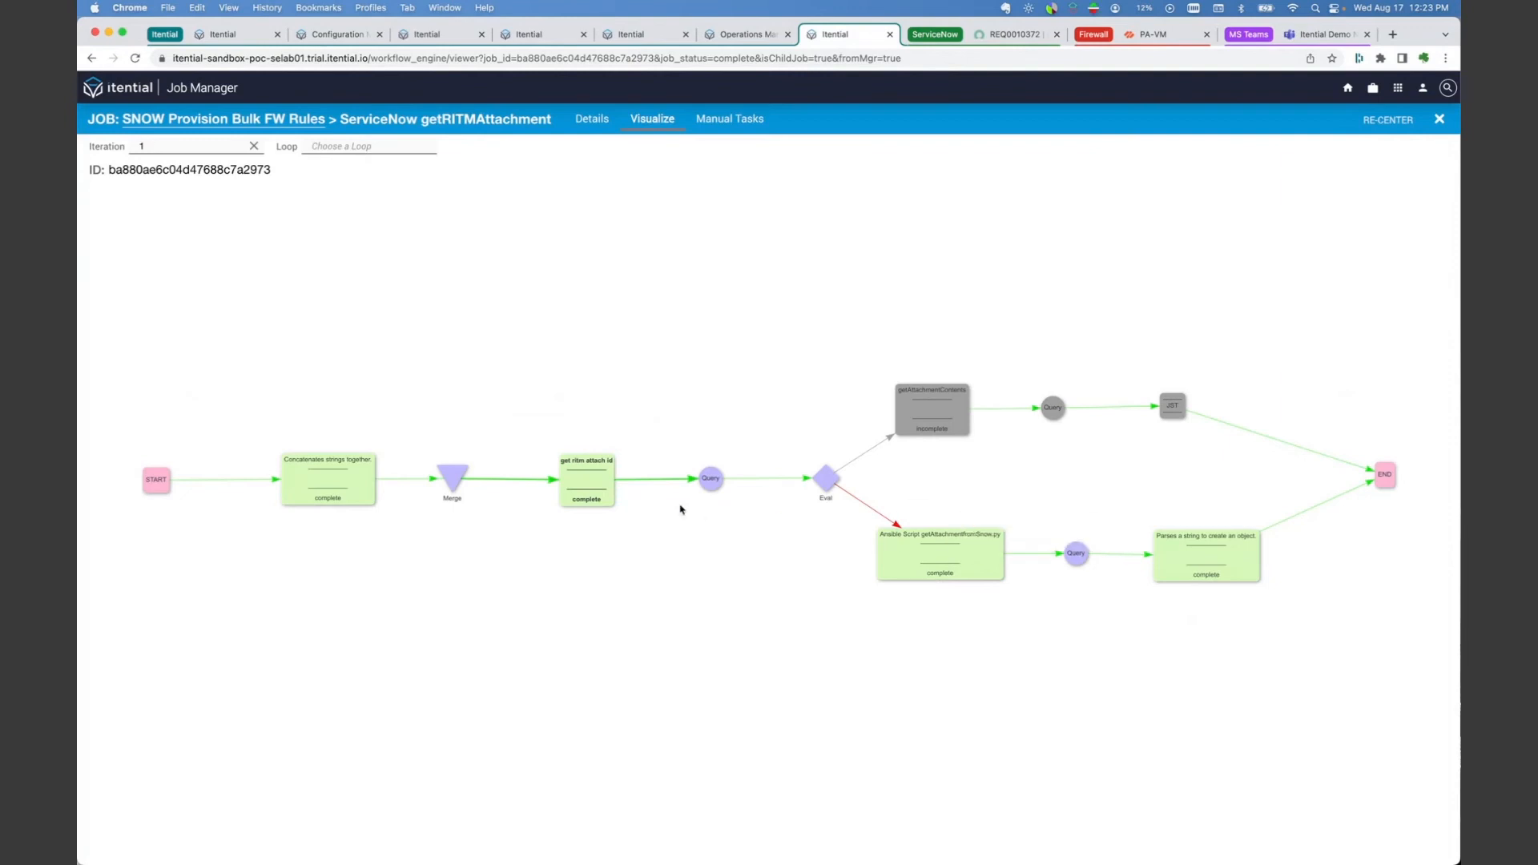
# Step: Review the outgoing data of the Ansible Script getAttachmentfromSnow.py task, and close its task history
pyautogui.click(969, 553)
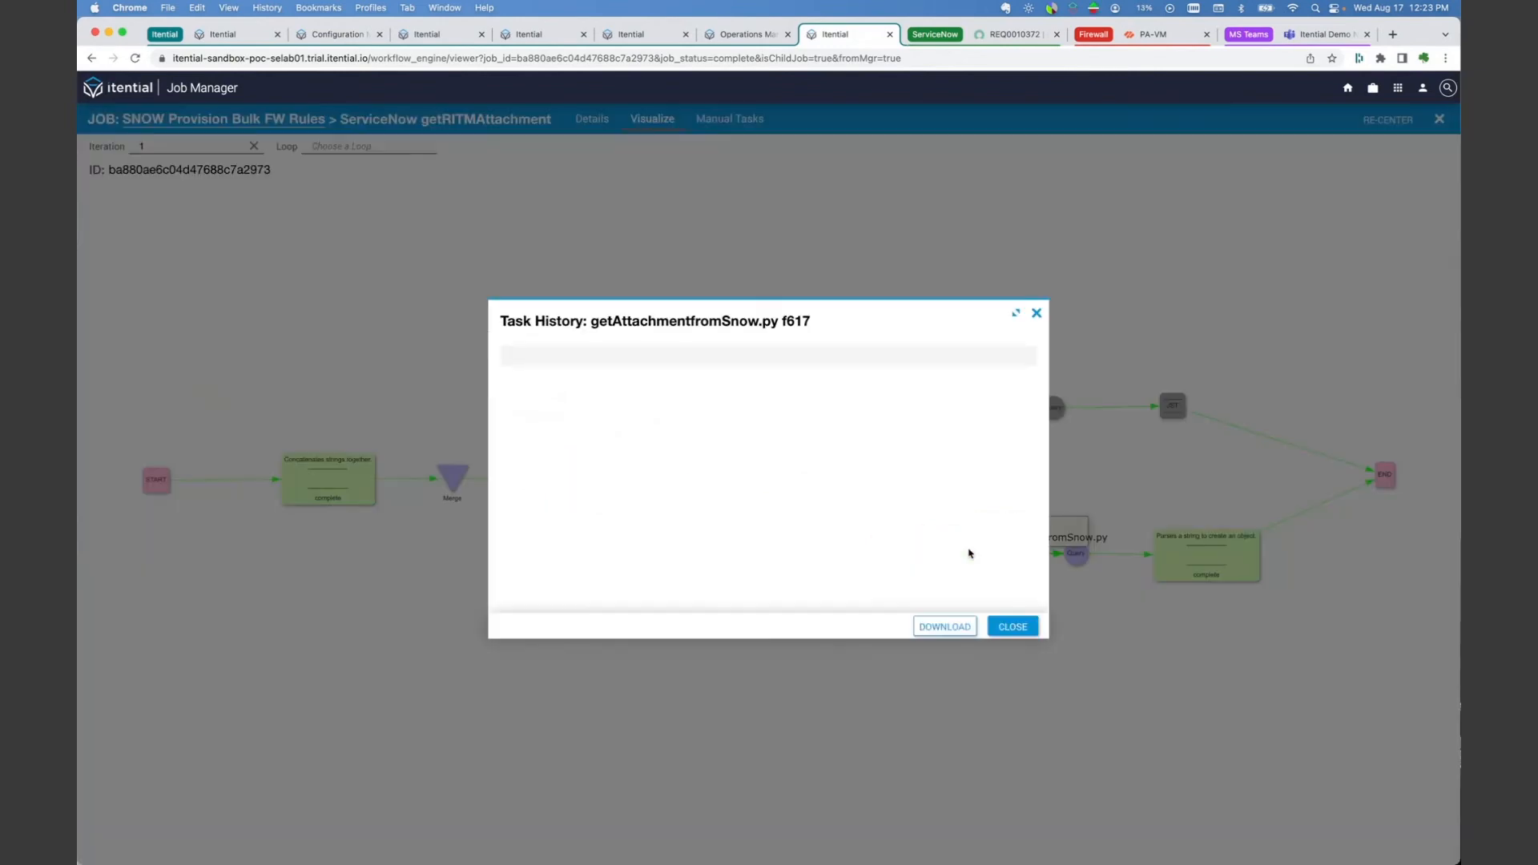
pyautogui.click(686, 394)
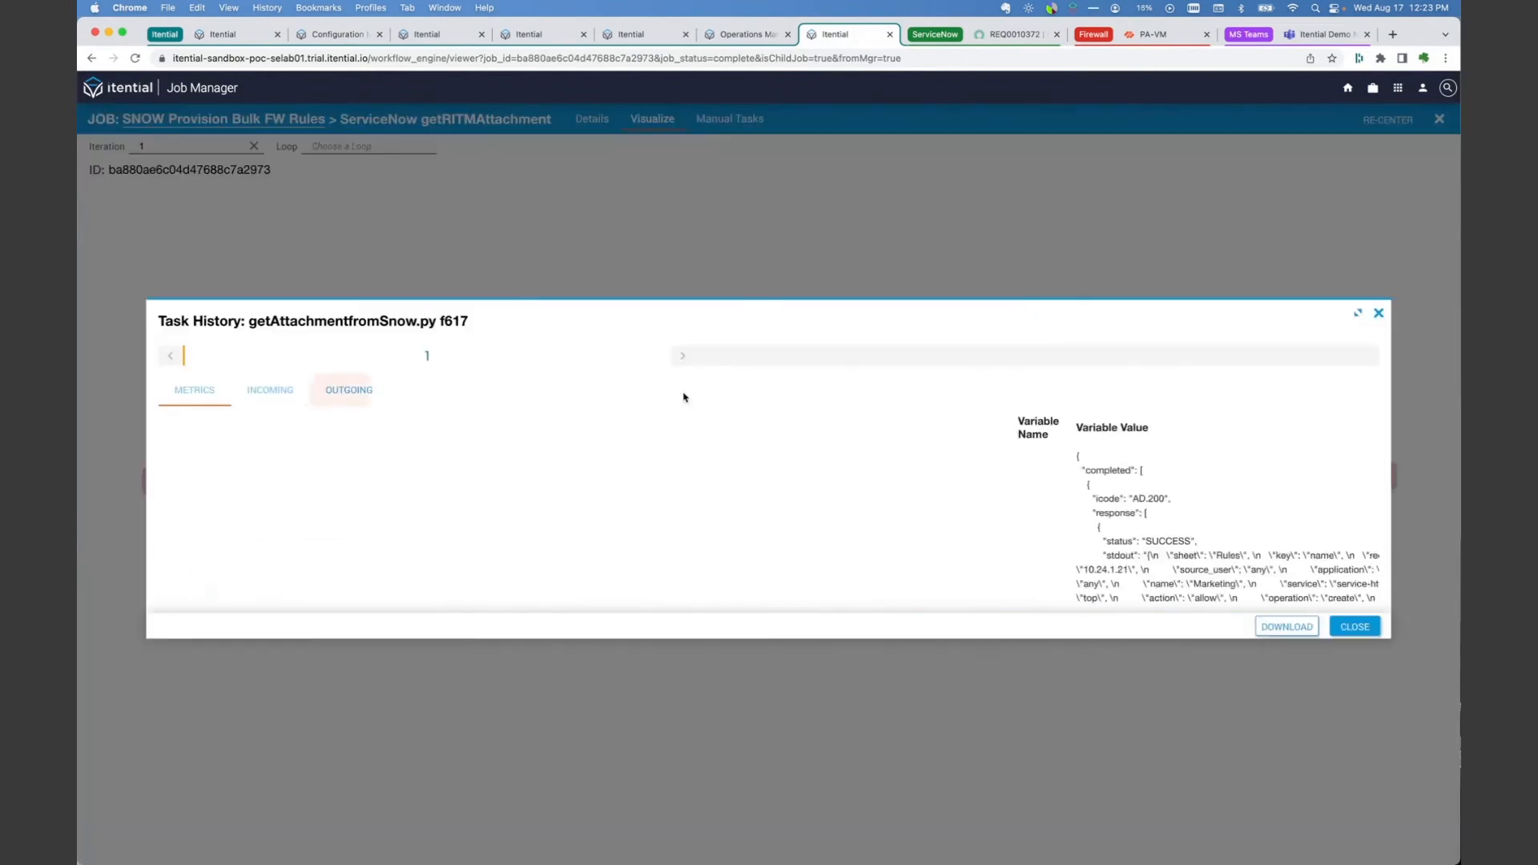
pyautogui.scroll(-8, 657, 468)
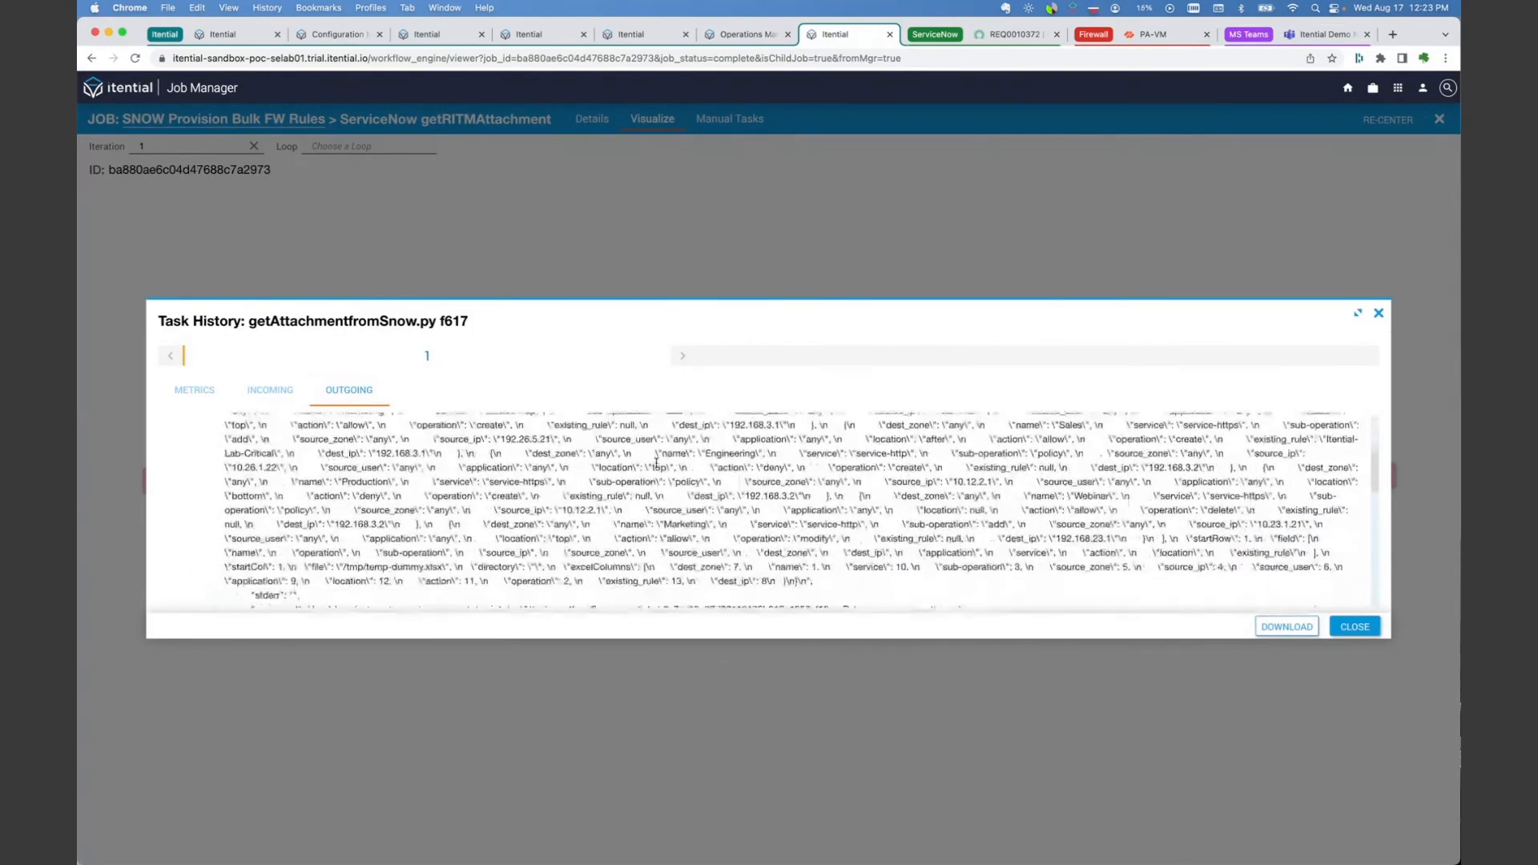
pyautogui.scroll(5, 657, 465)
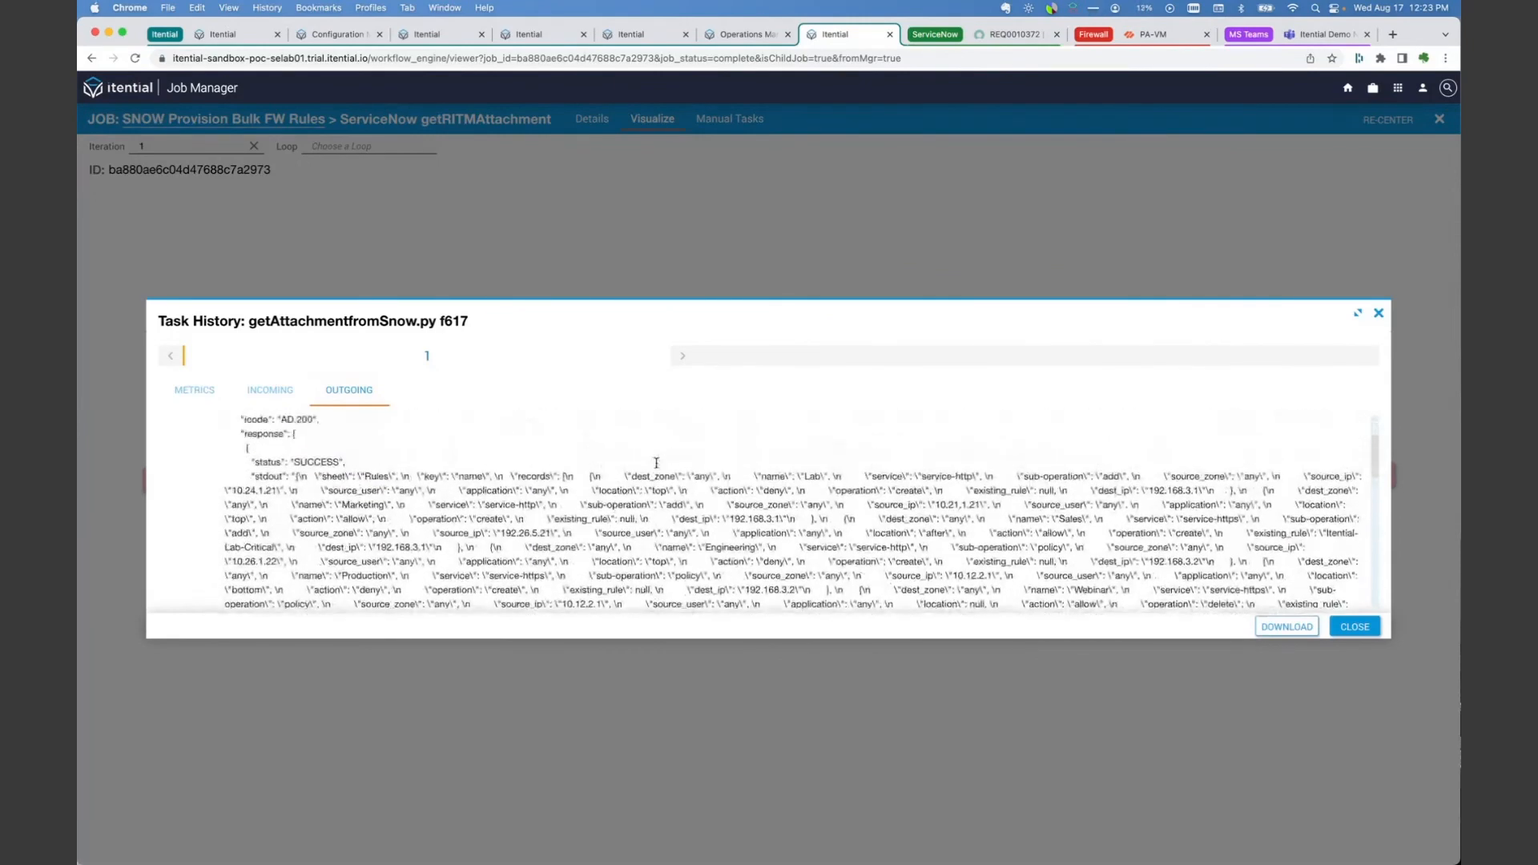
pyautogui.scroll(-3, 437, 503)
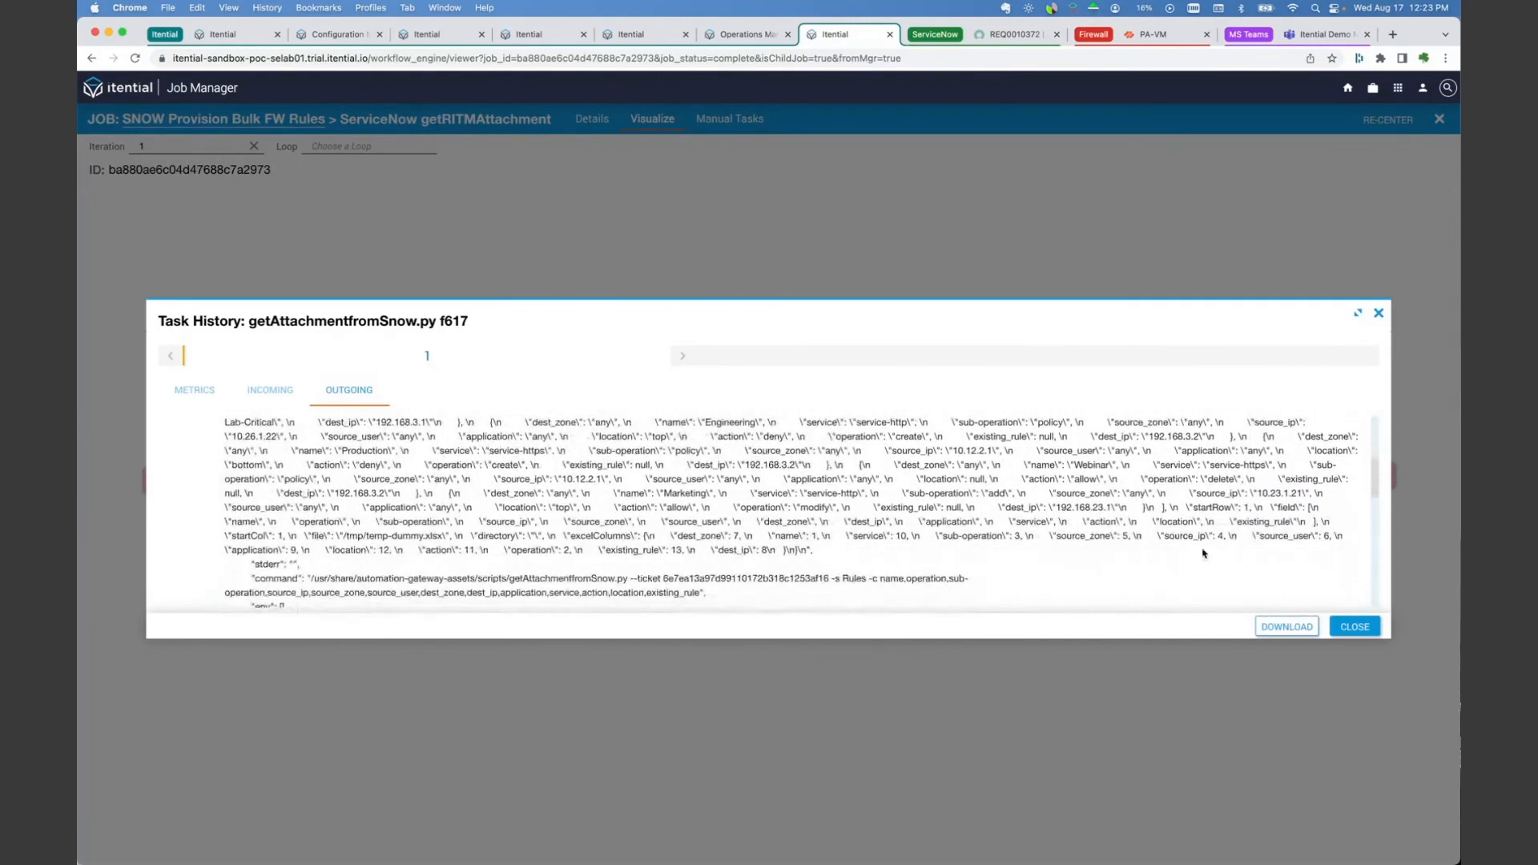
pyautogui.click(1353, 628)
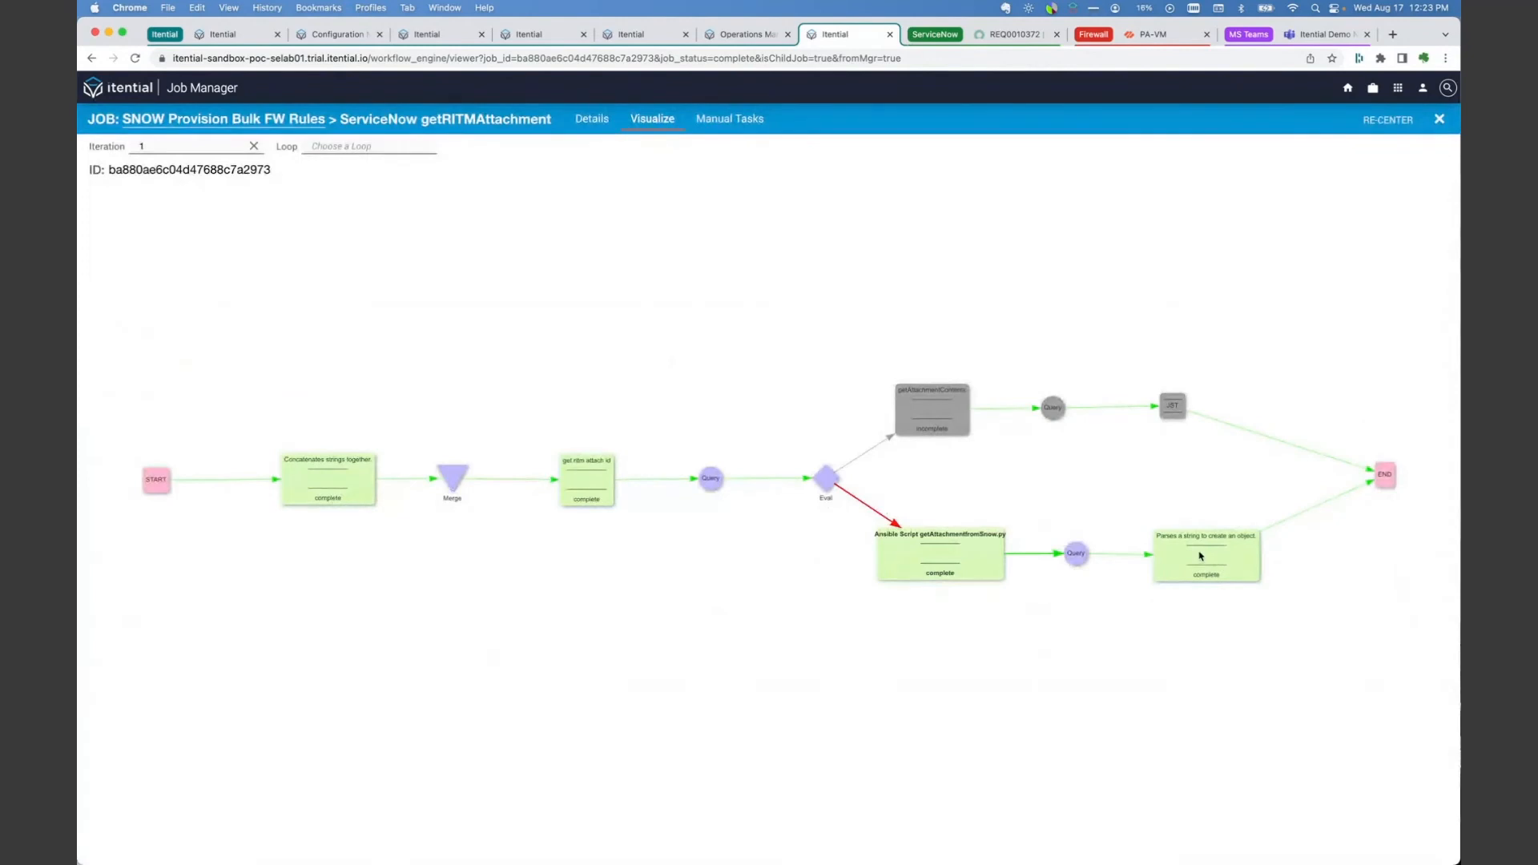
# Step: Examine the rule records in the outgoing data of the task that parses a string to create an object, and close its history
pyautogui.click(1231, 556)
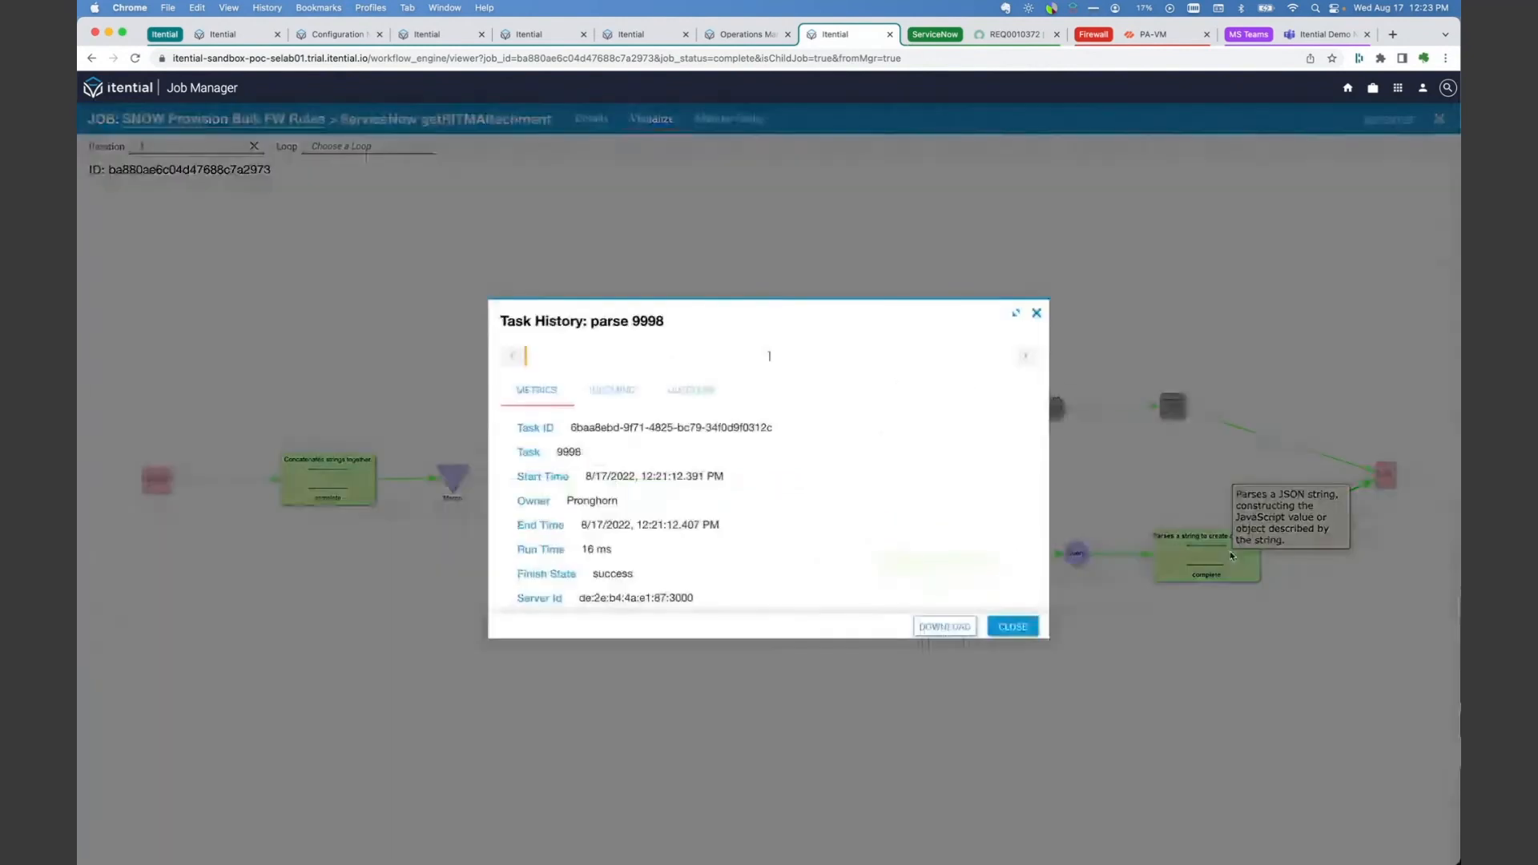
pyautogui.click(689, 390)
pyautogui.scroll(-1, 778, 488)
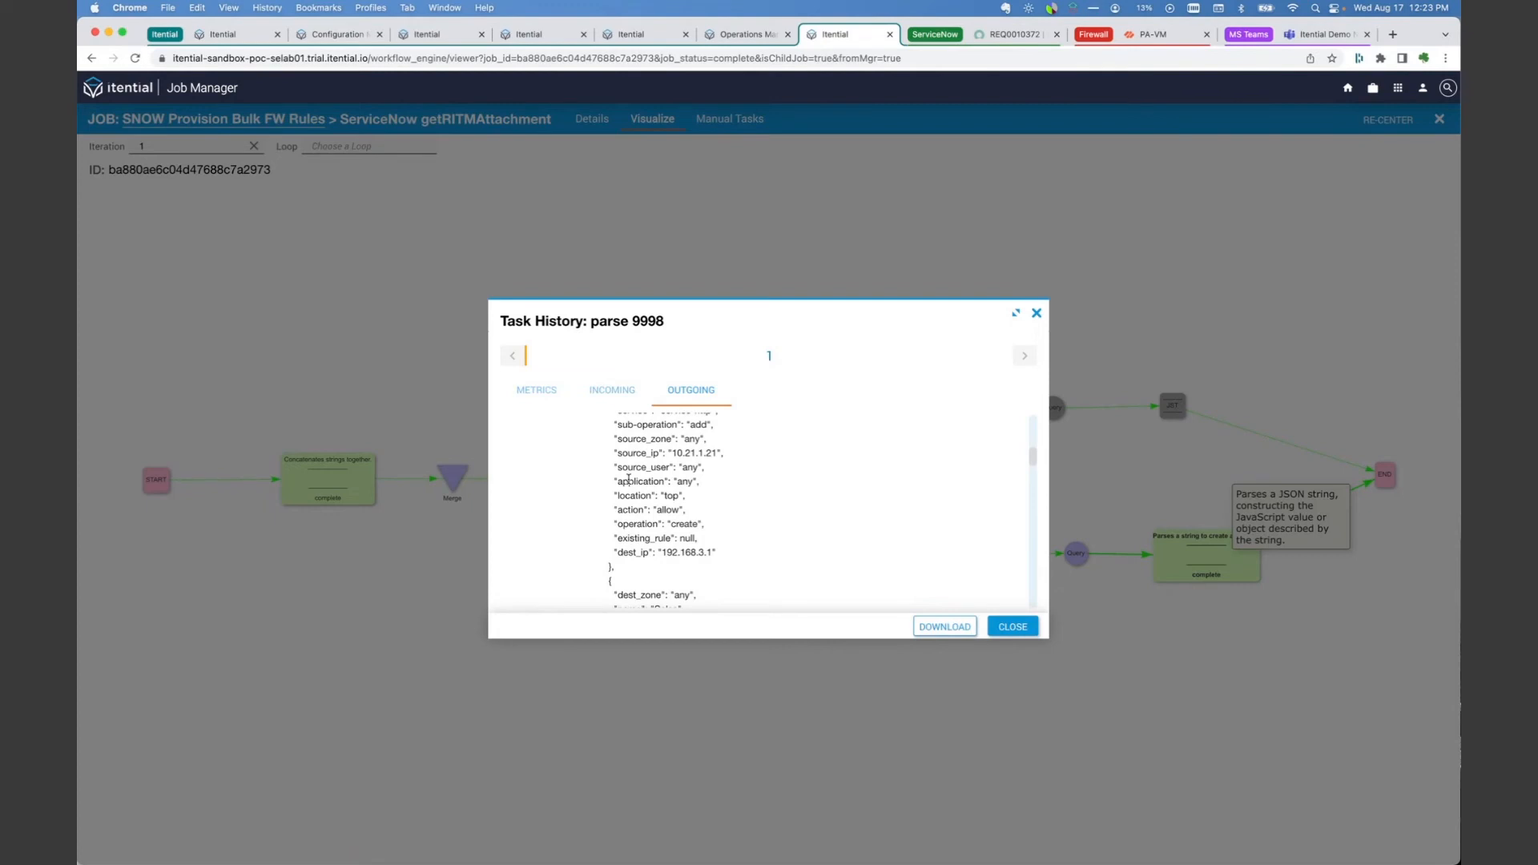
pyautogui.scroll(-6, 630, 482)
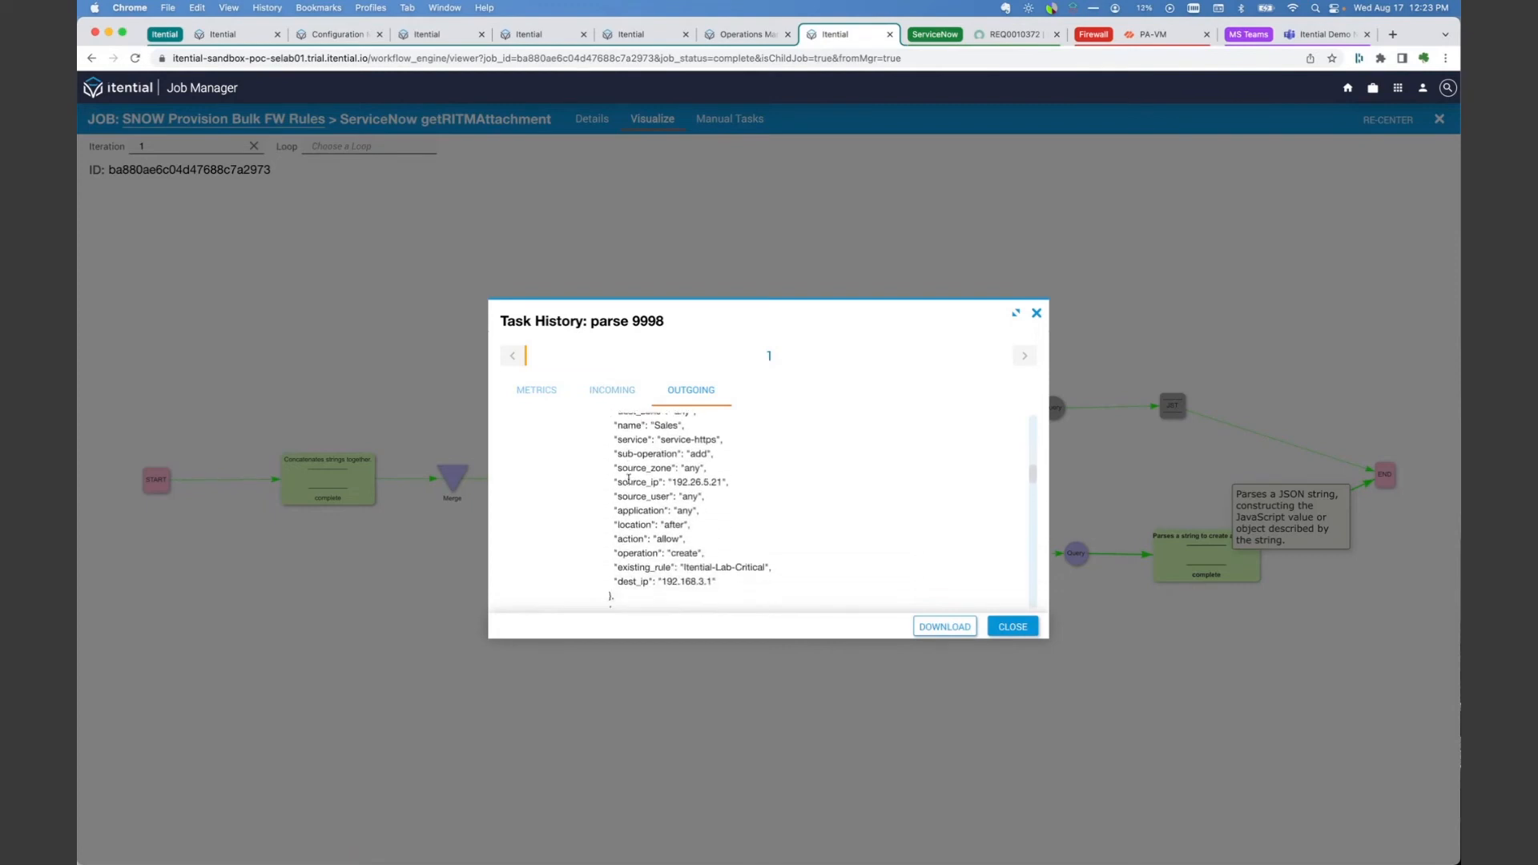
pyautogui.scroll(-6, 629, 481)
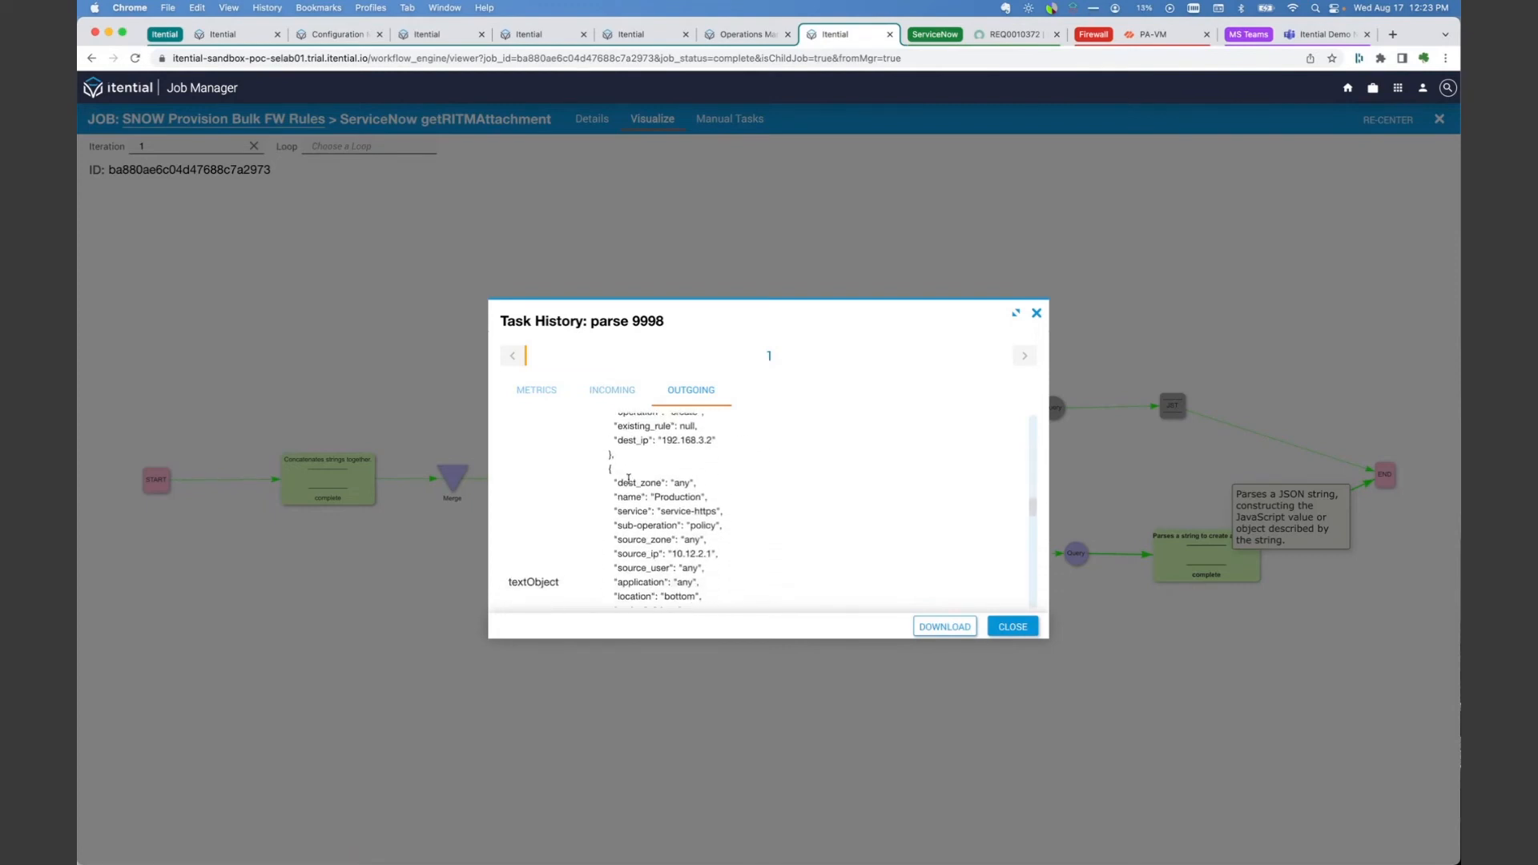
pyautogui.scroll(-6, 629, 482)
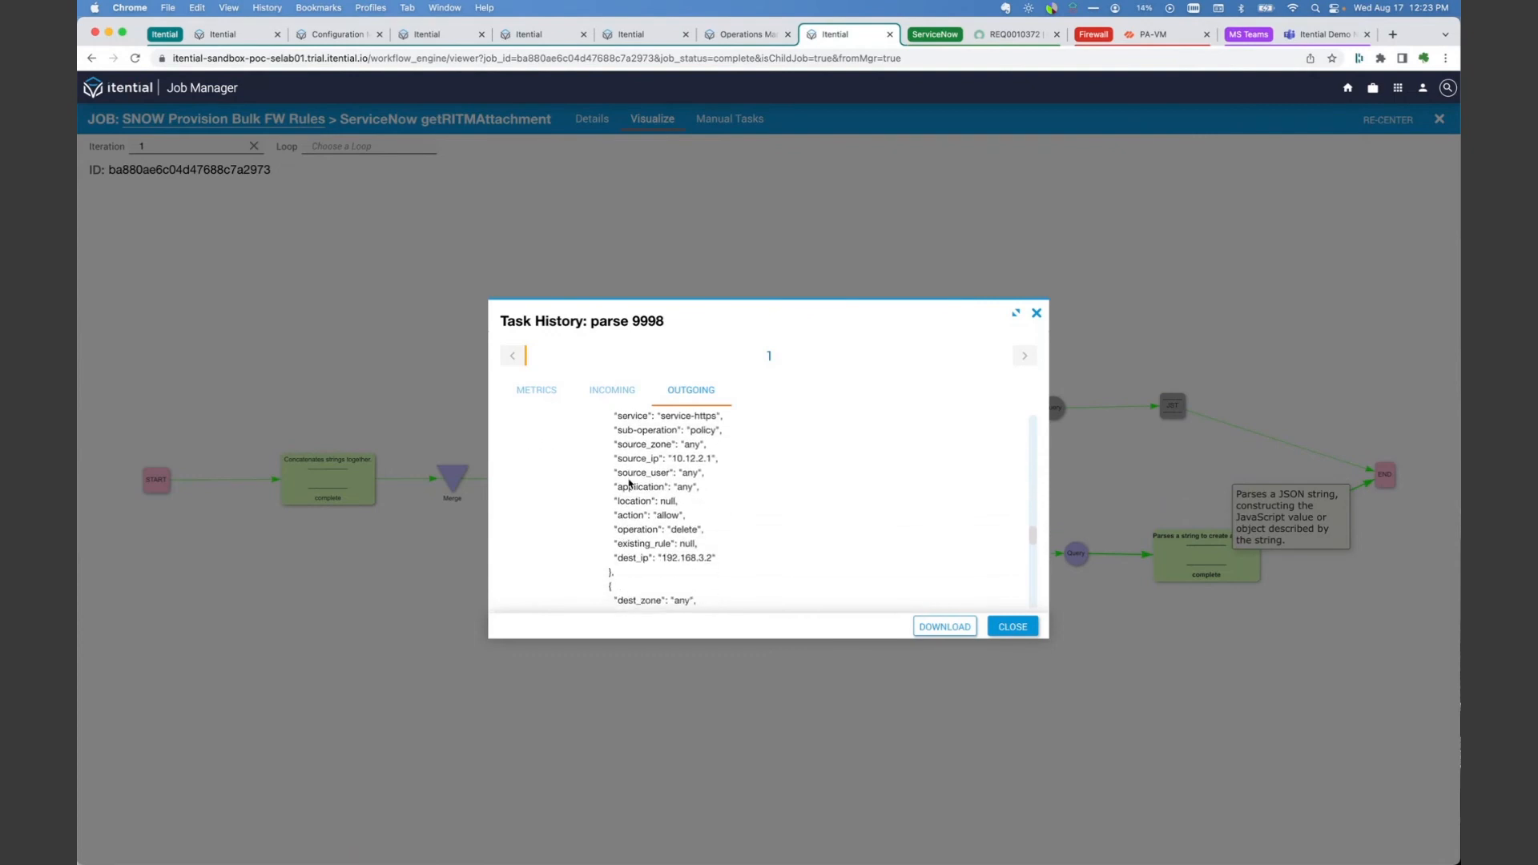
pyautogui.scroll(-1, 630, 483)
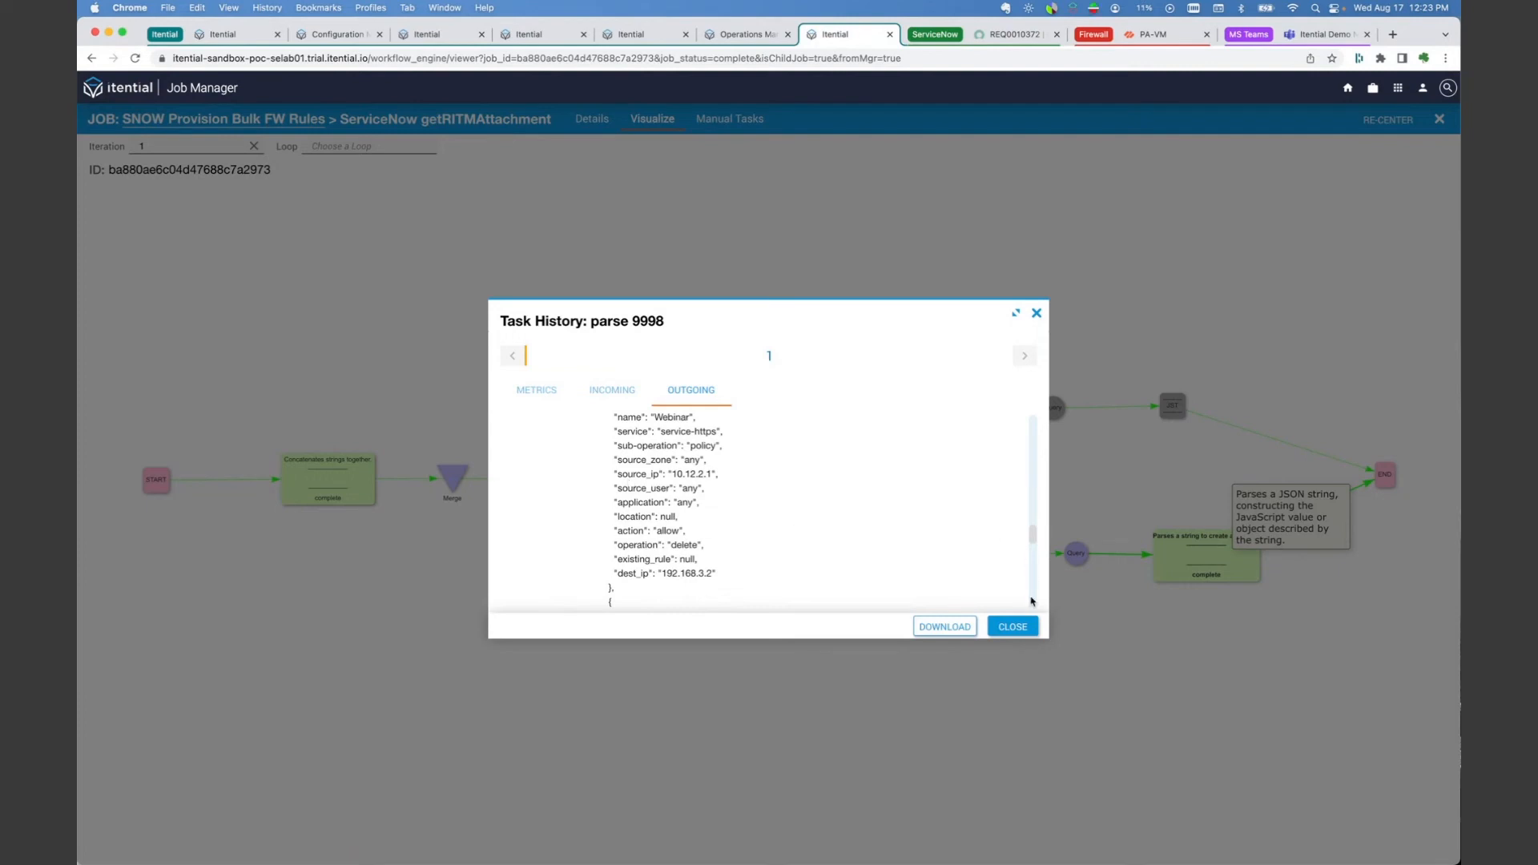
pyautogui.click(1031, 628)
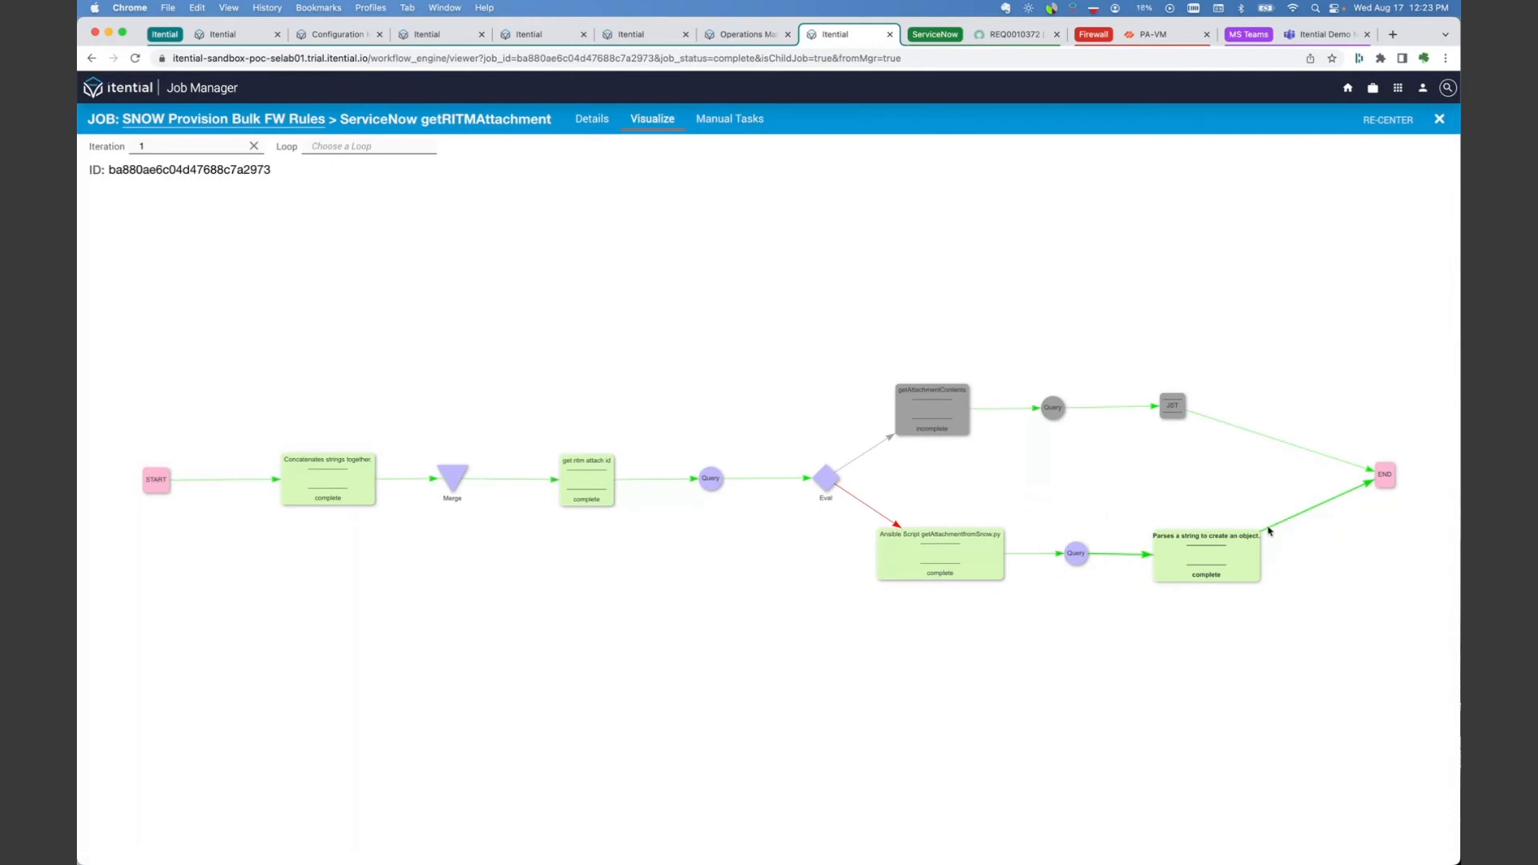
pyautogui.moveTo(1171, 539)
pyautogui.moveTo(1226, 543)
# Step: Switch to the PA-VM firewall, reload its security policies, and postpone the telemetry data collection choice
pyautogui.click(1149, 36)
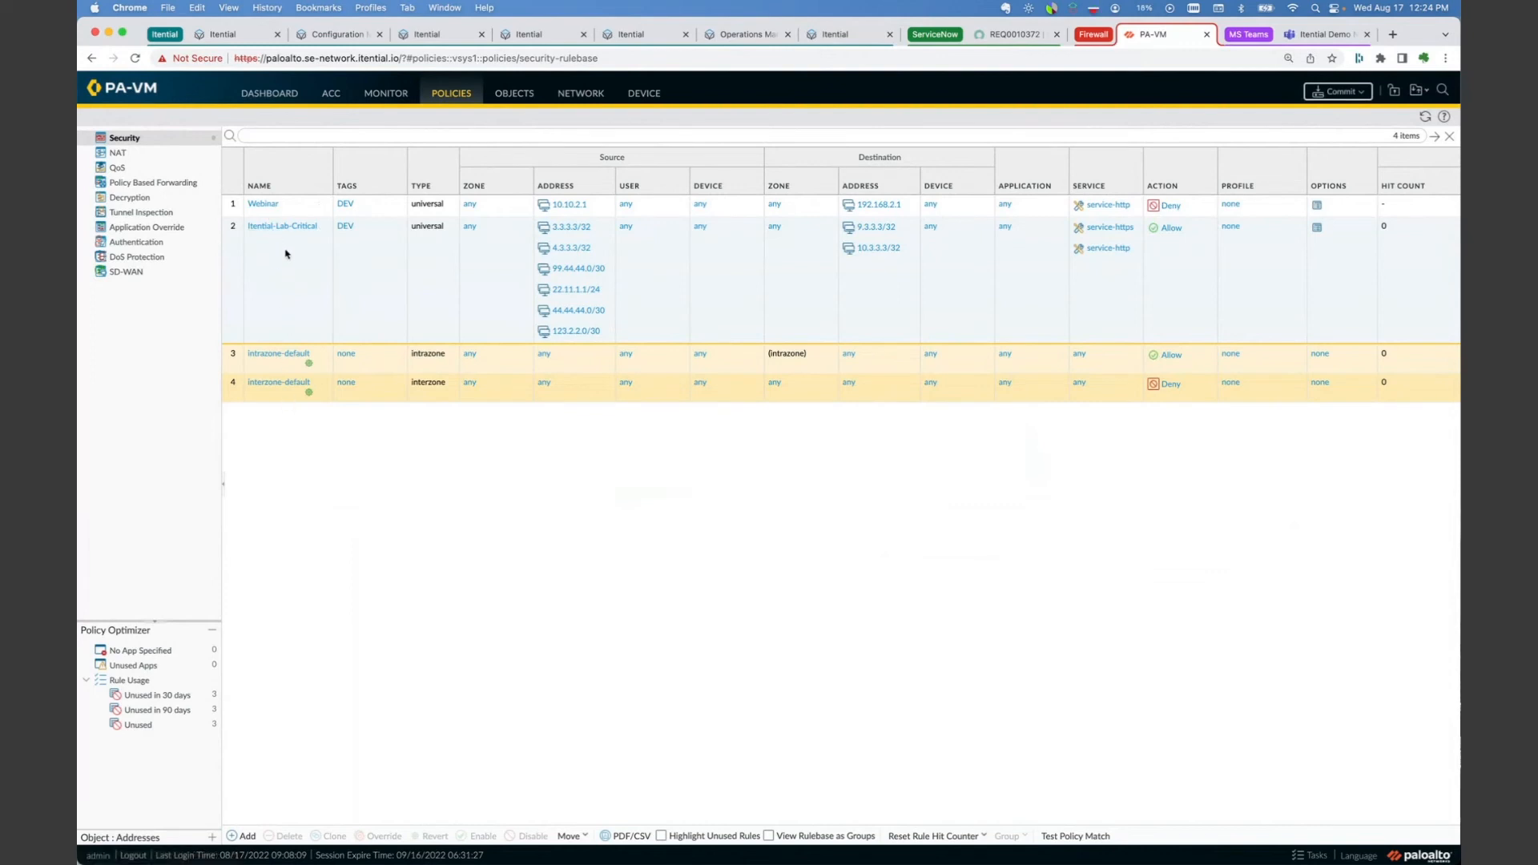
pyautogui.click(135, 58)
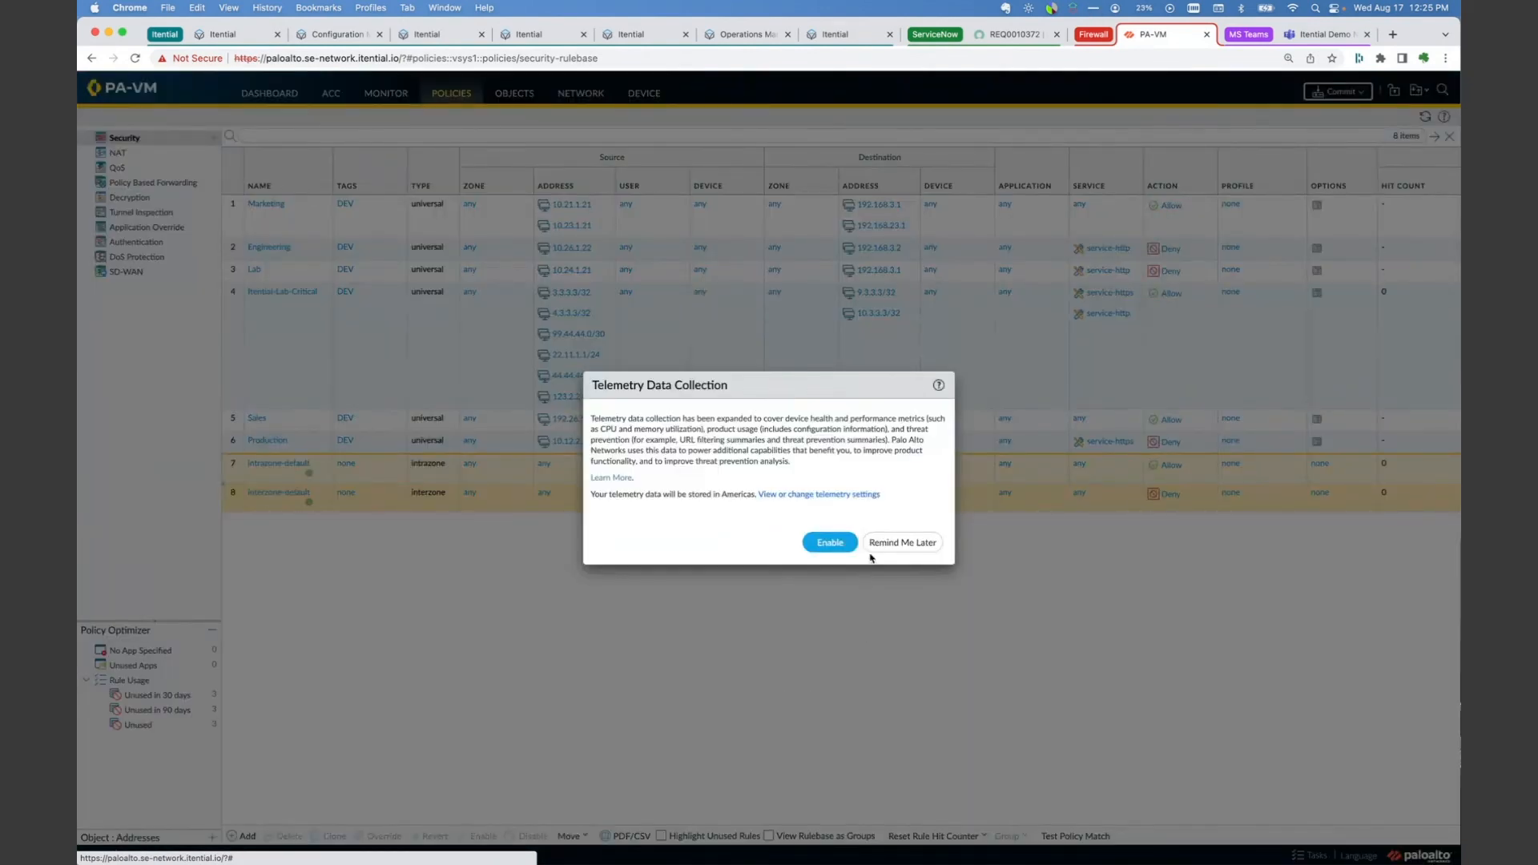
pyautogui.click(899, 542)
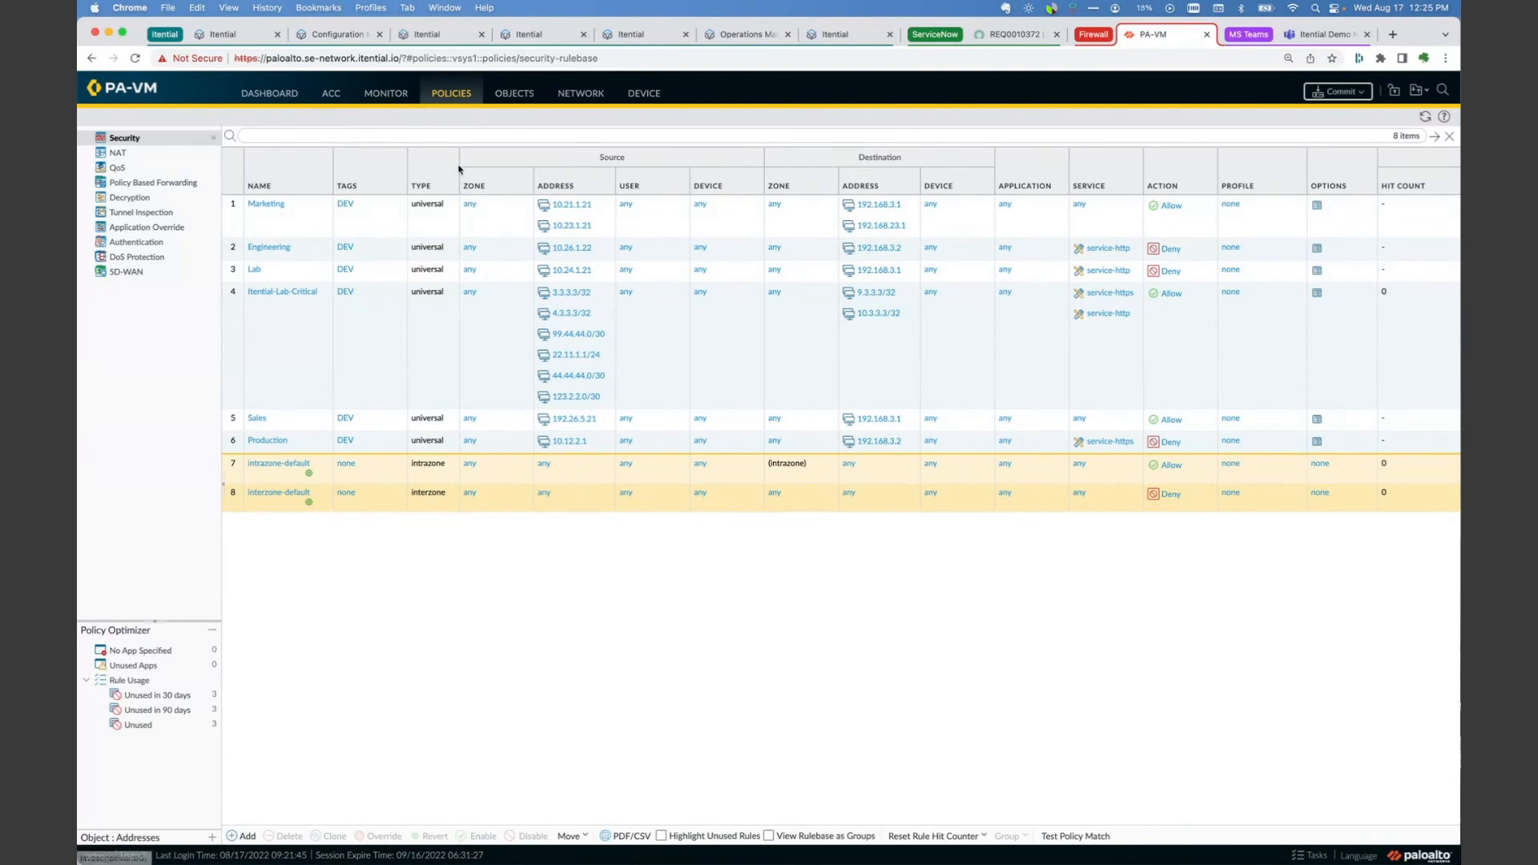
# Step: Bring up the policyChanges workbook in Excel and place its window over the lower part of the firewall page, below the custom rules
pyautogui.moveTo(628, 837)
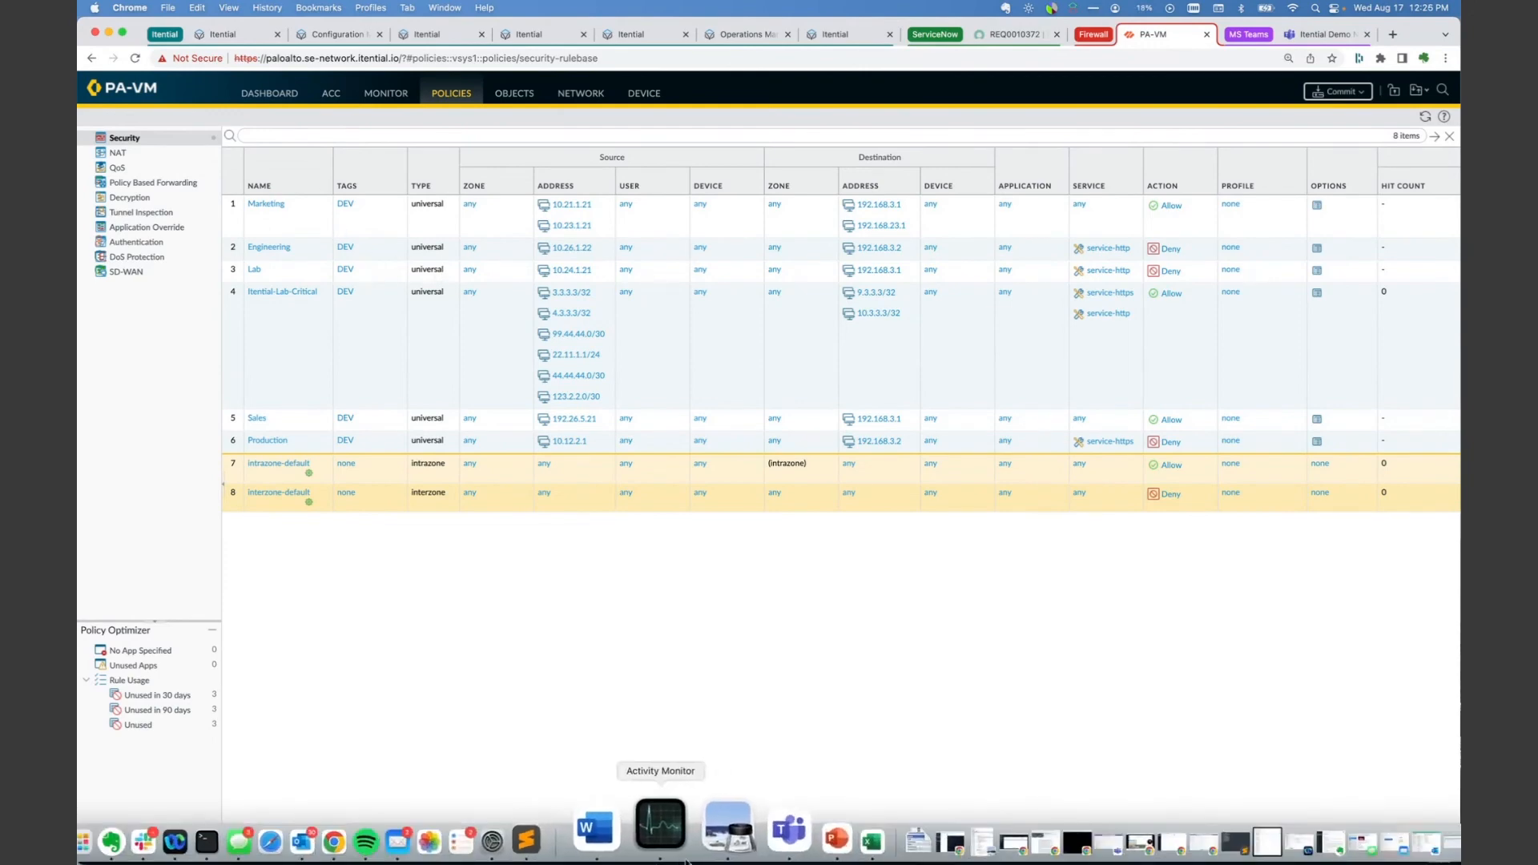
pyautogui.click(795, 825)
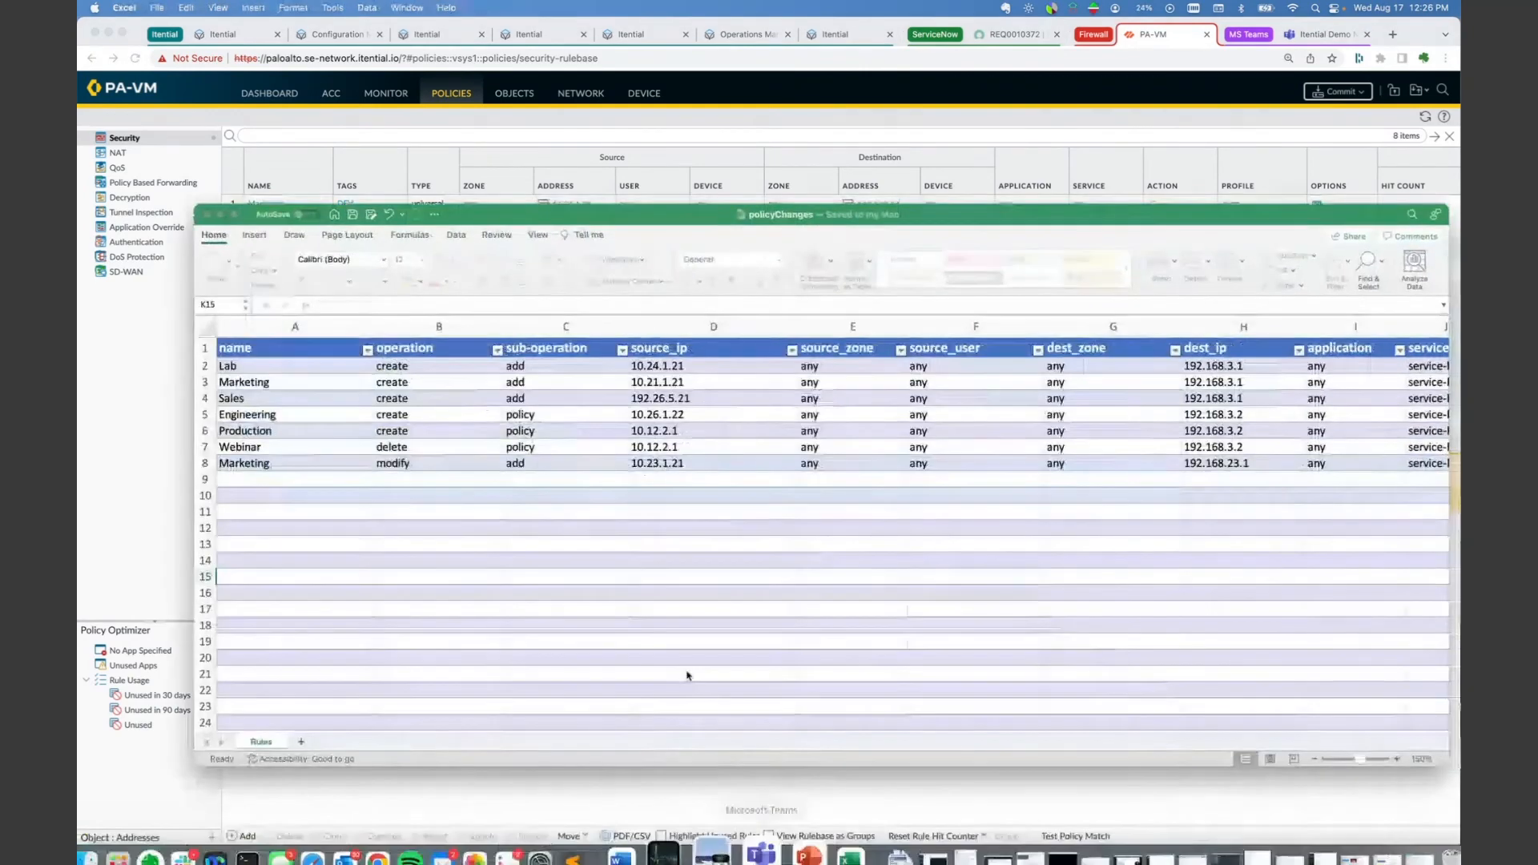
pyautogui.moveTo(486, 222); pyautogui.dragTo(799, 492)
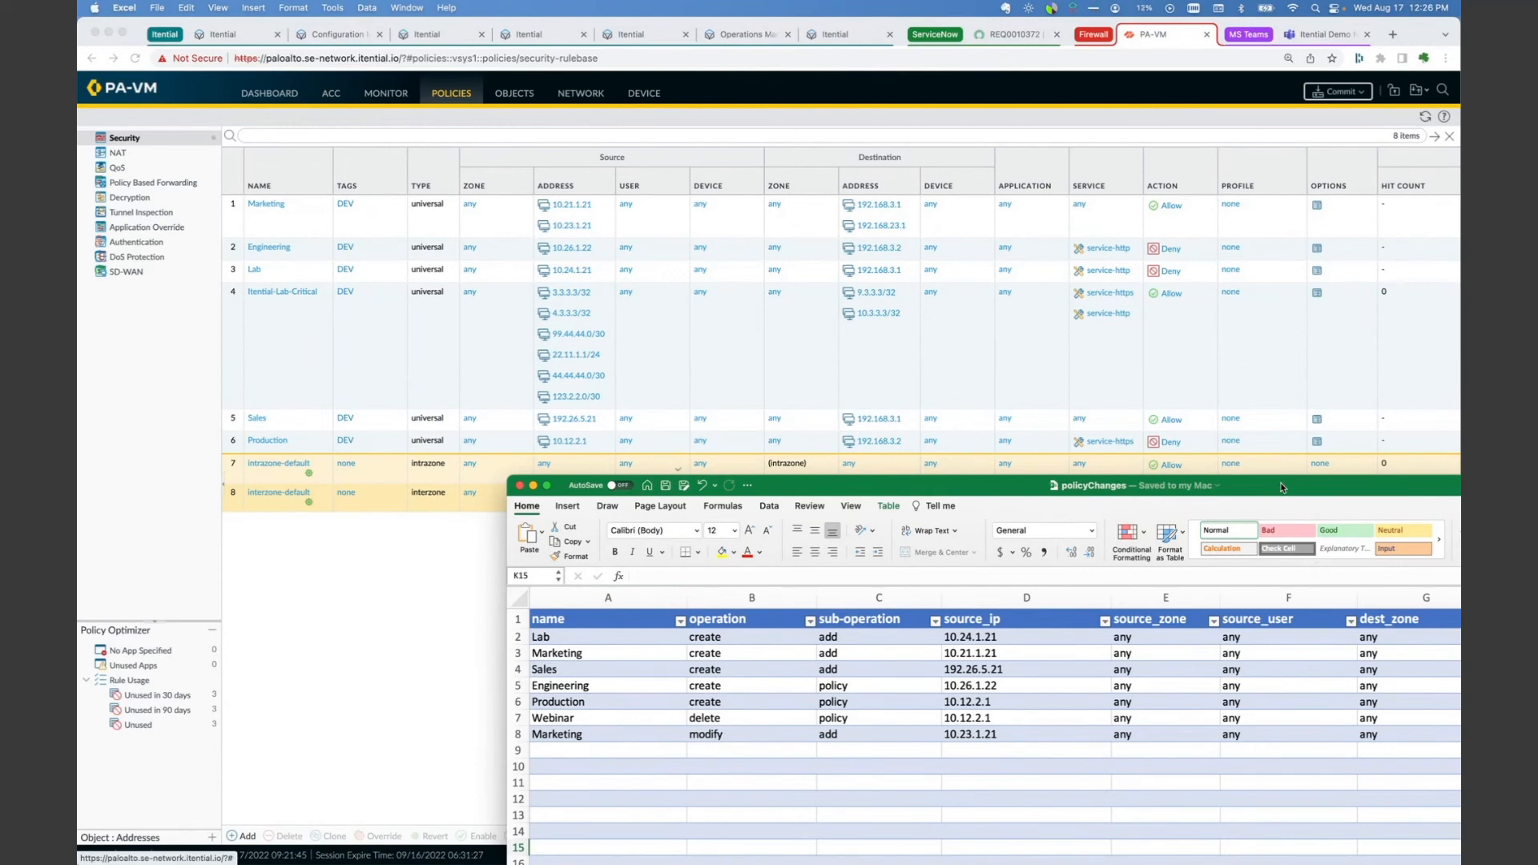
pyautogui.moveTo(1280, 482); pyautogui.dragTo(909, 486)
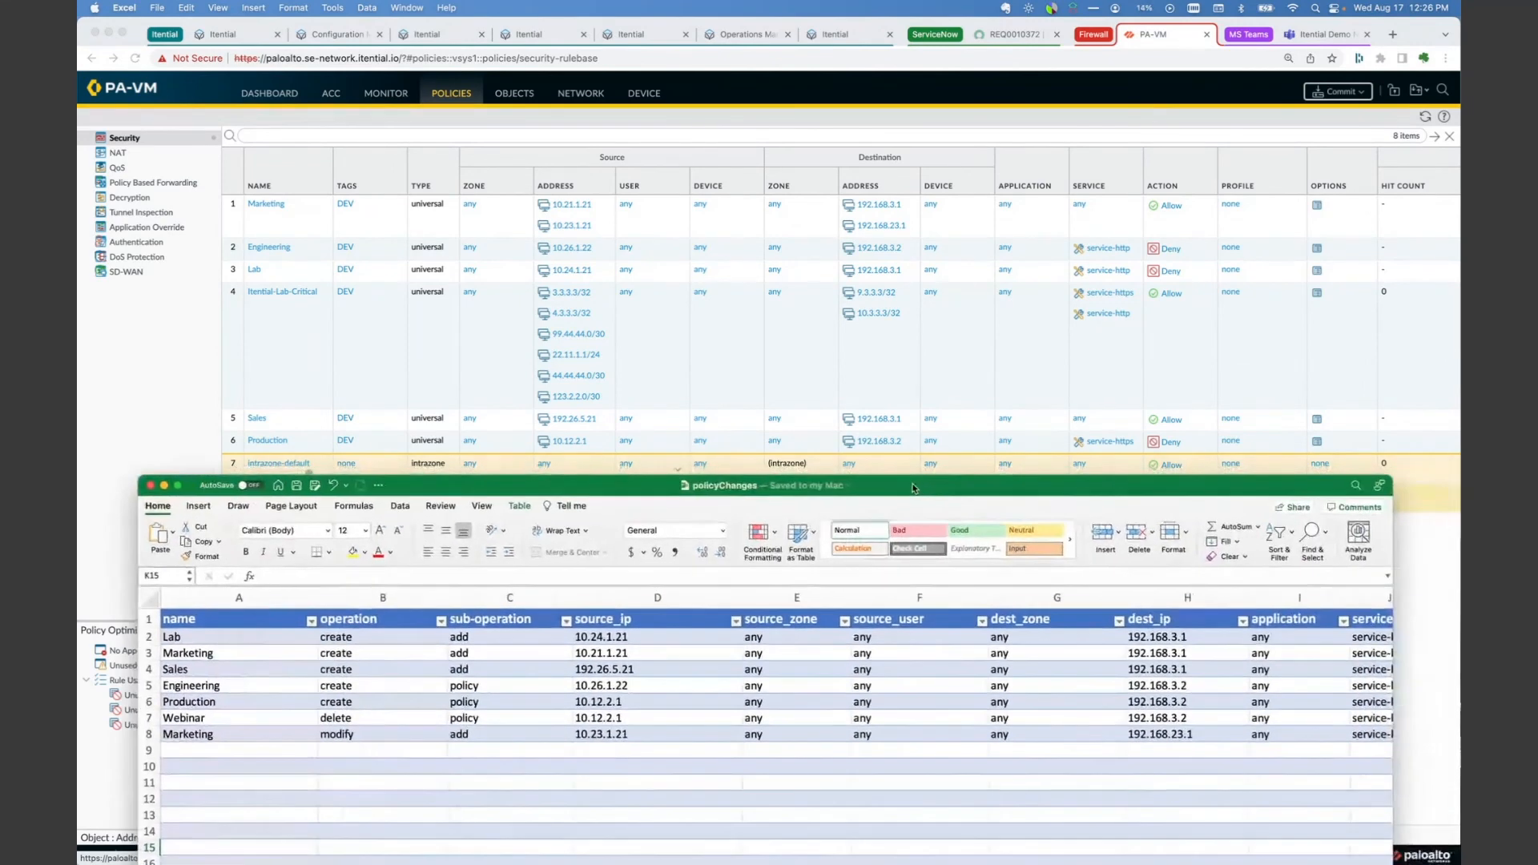
# Step: Compare the policyChanges columns through existing_rule and description with the firewall's security rules, and minimize the workbook
pyautogui.hscroll(8, 1025, 639)
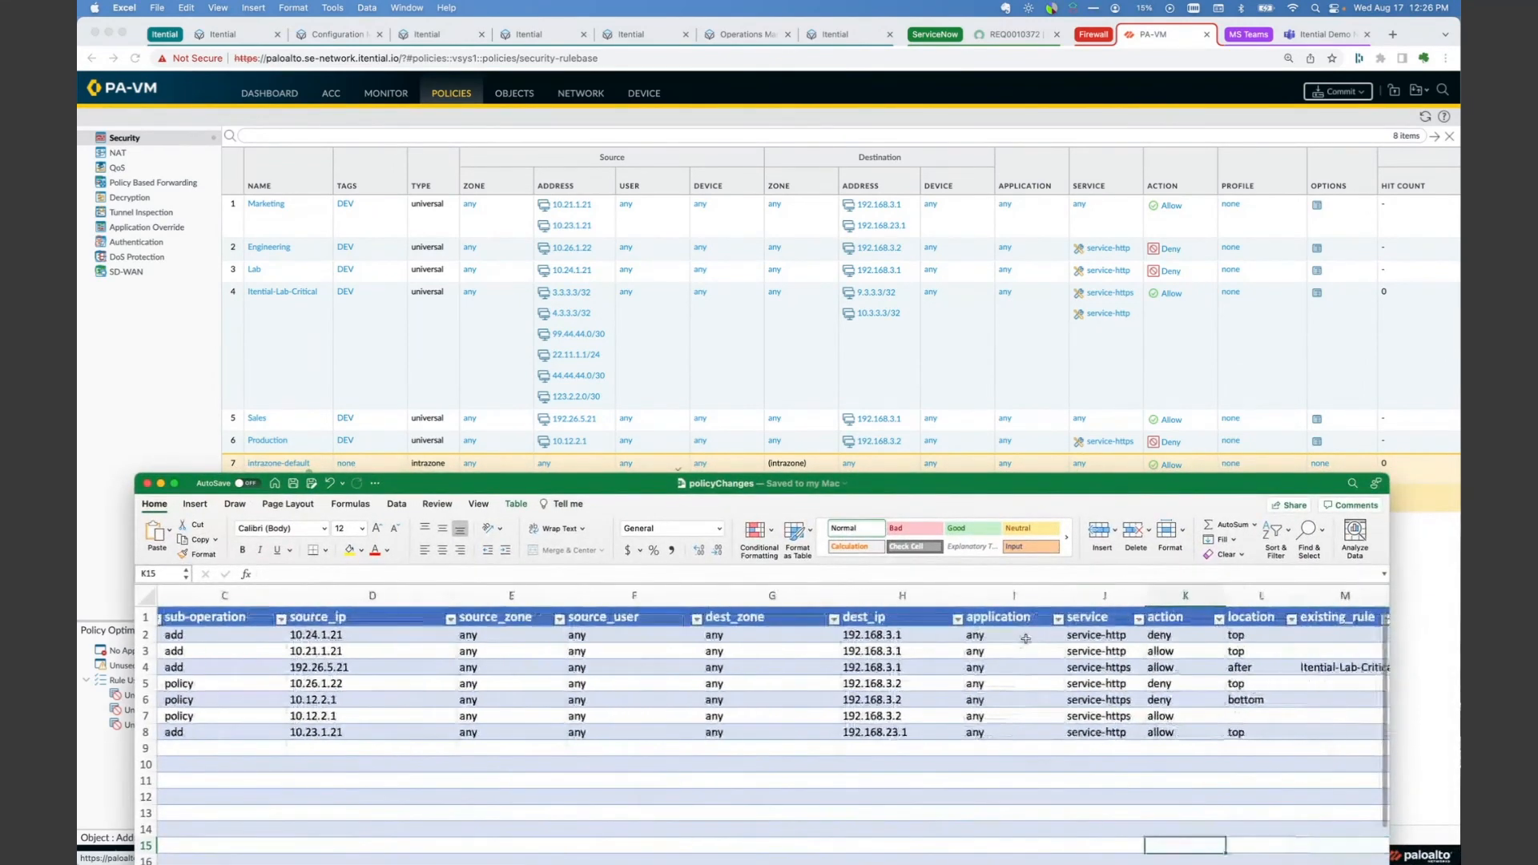
pyautogui.hscroll(1, 1026, 639)
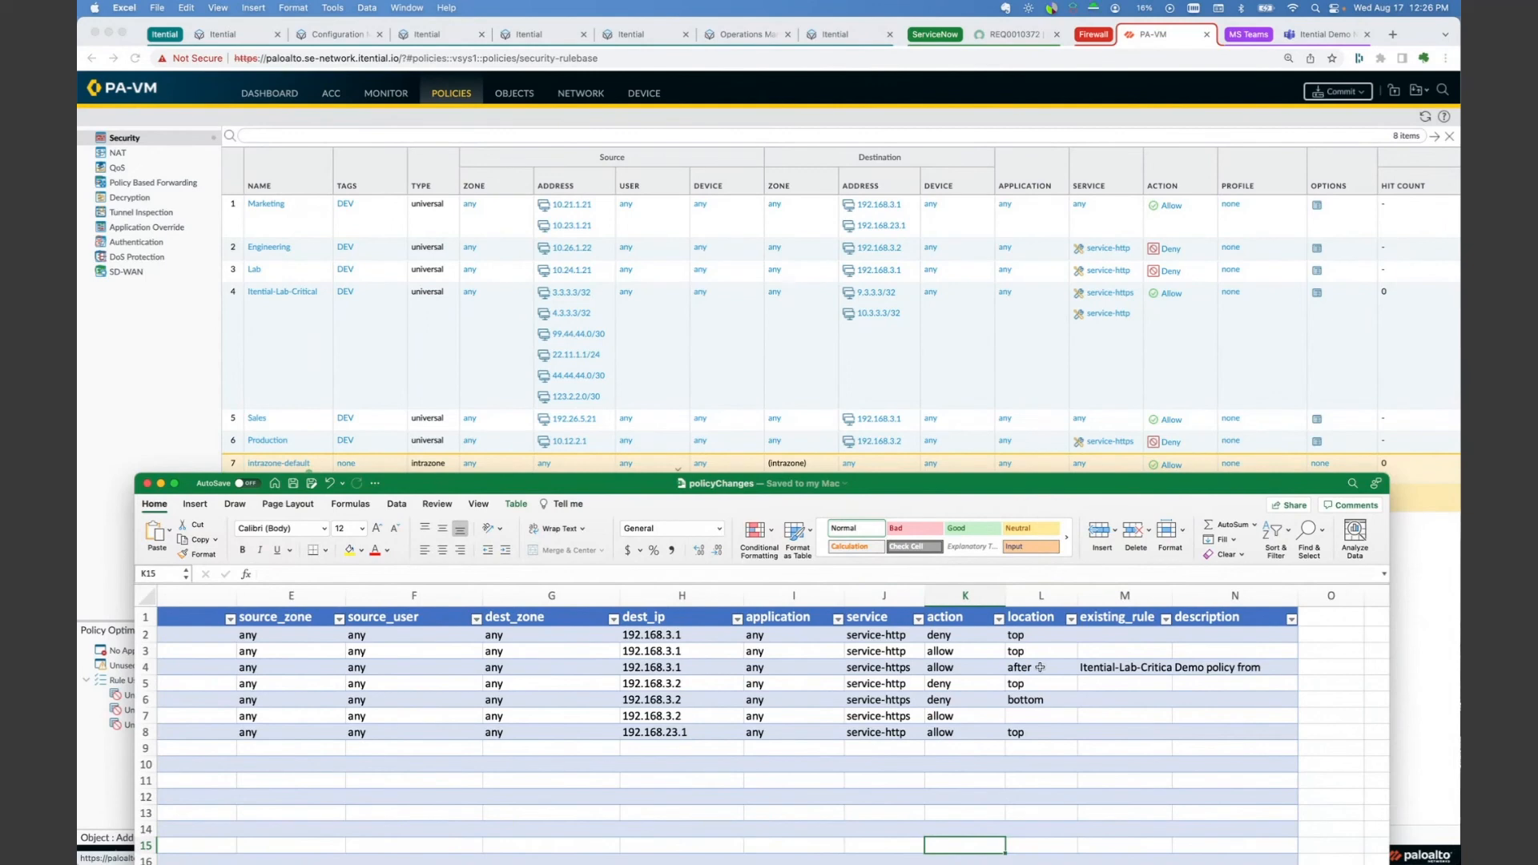
pyautogui.hscroll(-2, 1036, 667)
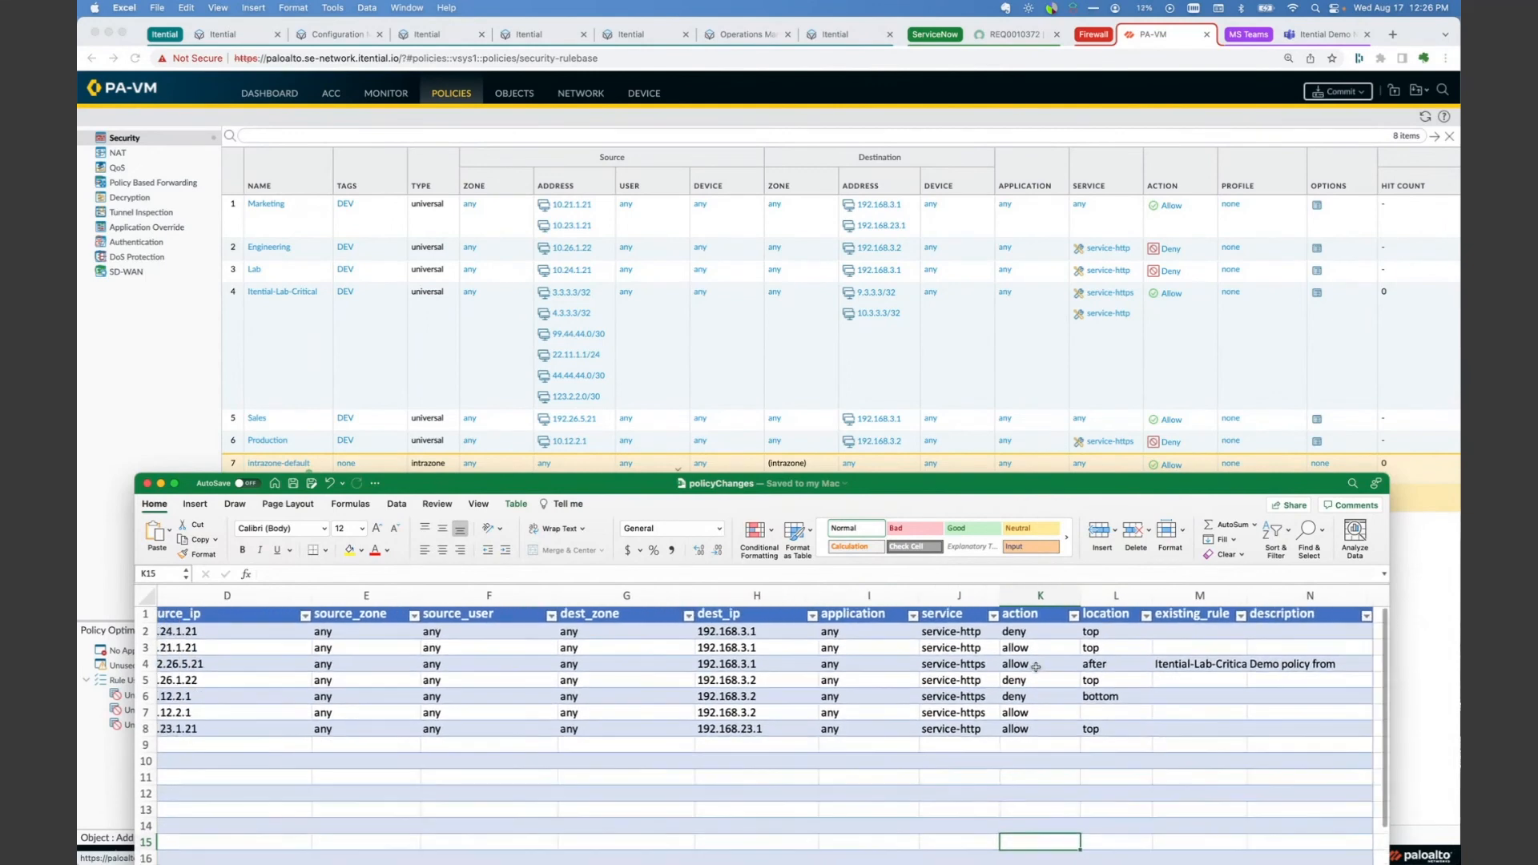
pyautogui.hscroll(-2, 1036, 667)
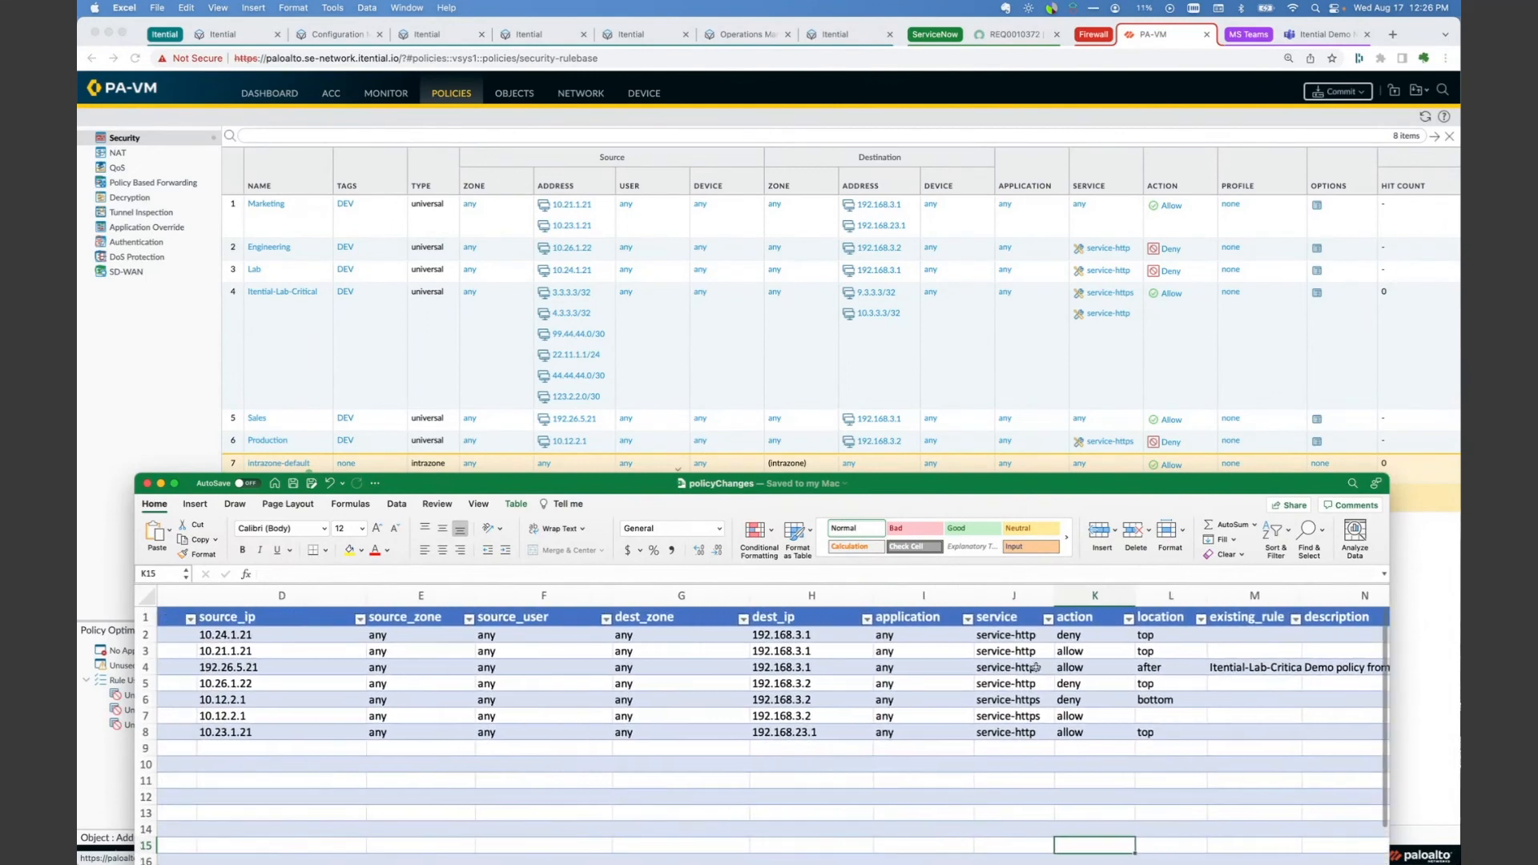
pyautogui.hscroll(-6, 1036, 668)
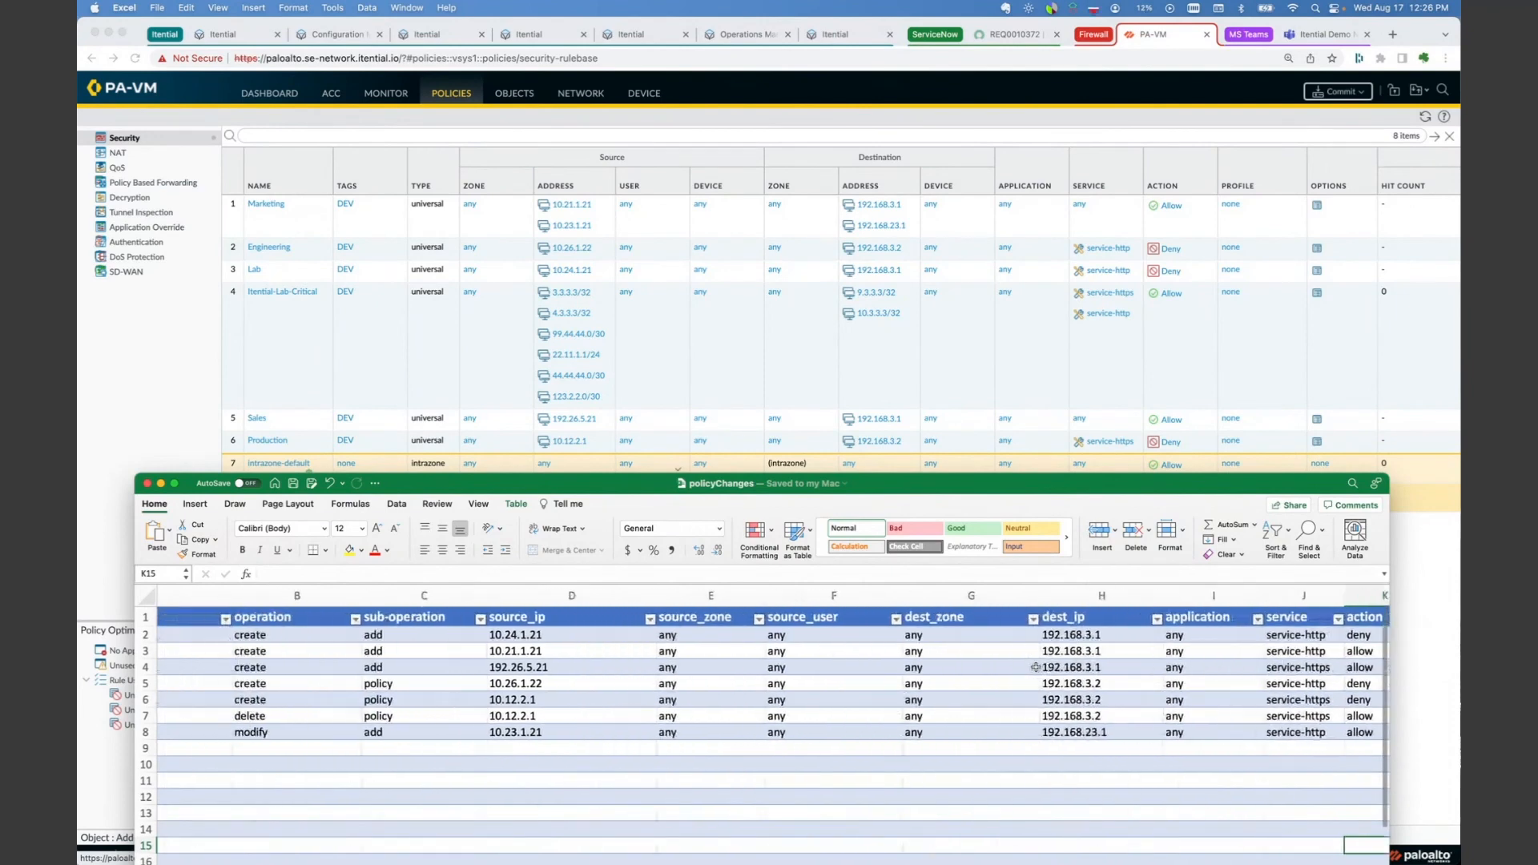
pyautogui.hscroll(-1, 1036, 667)
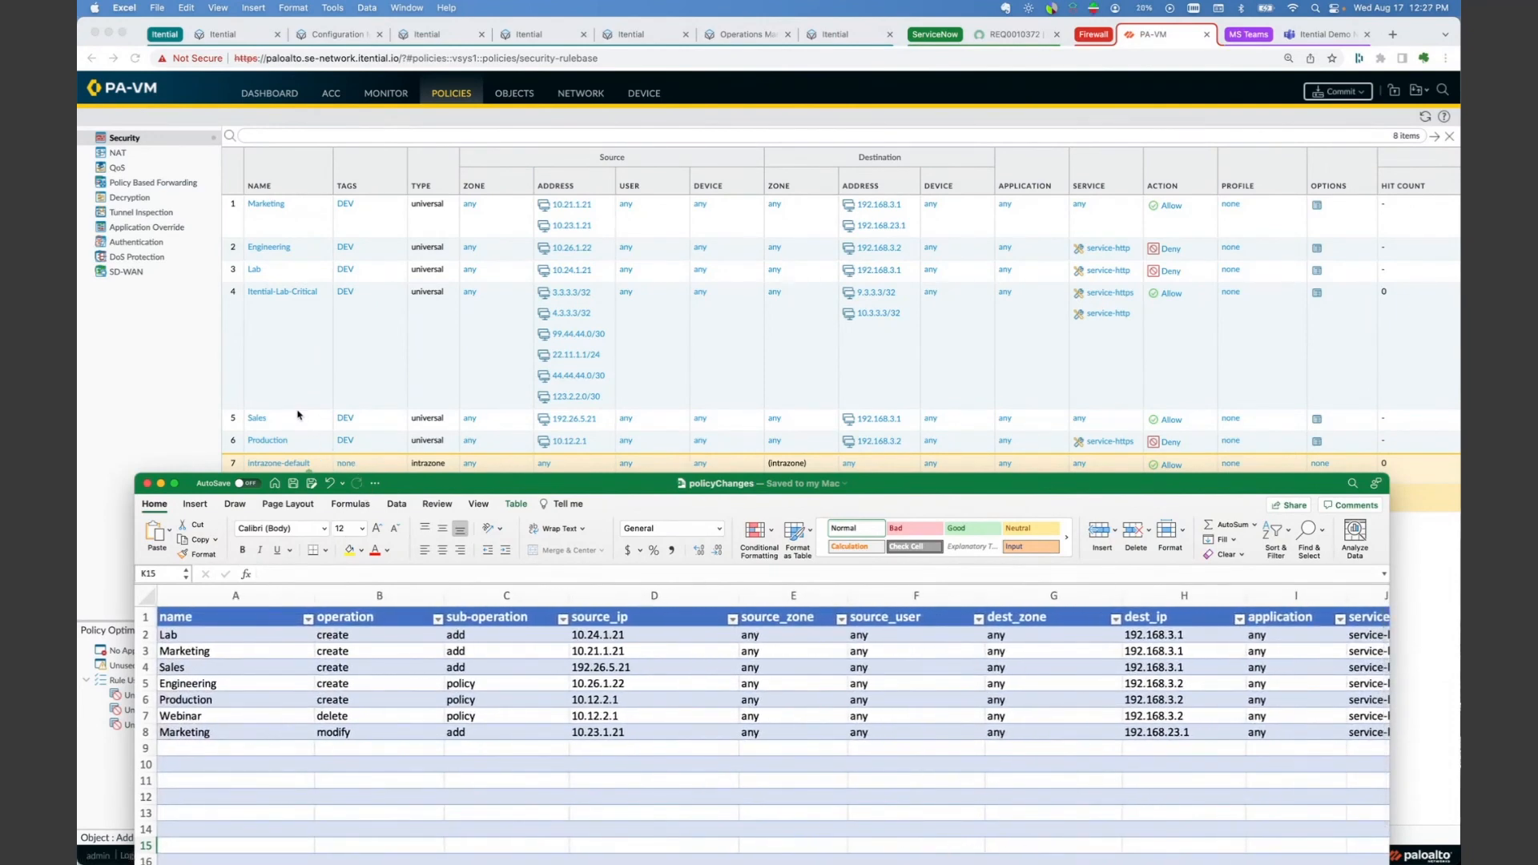
pyautogui.click(159, 483)
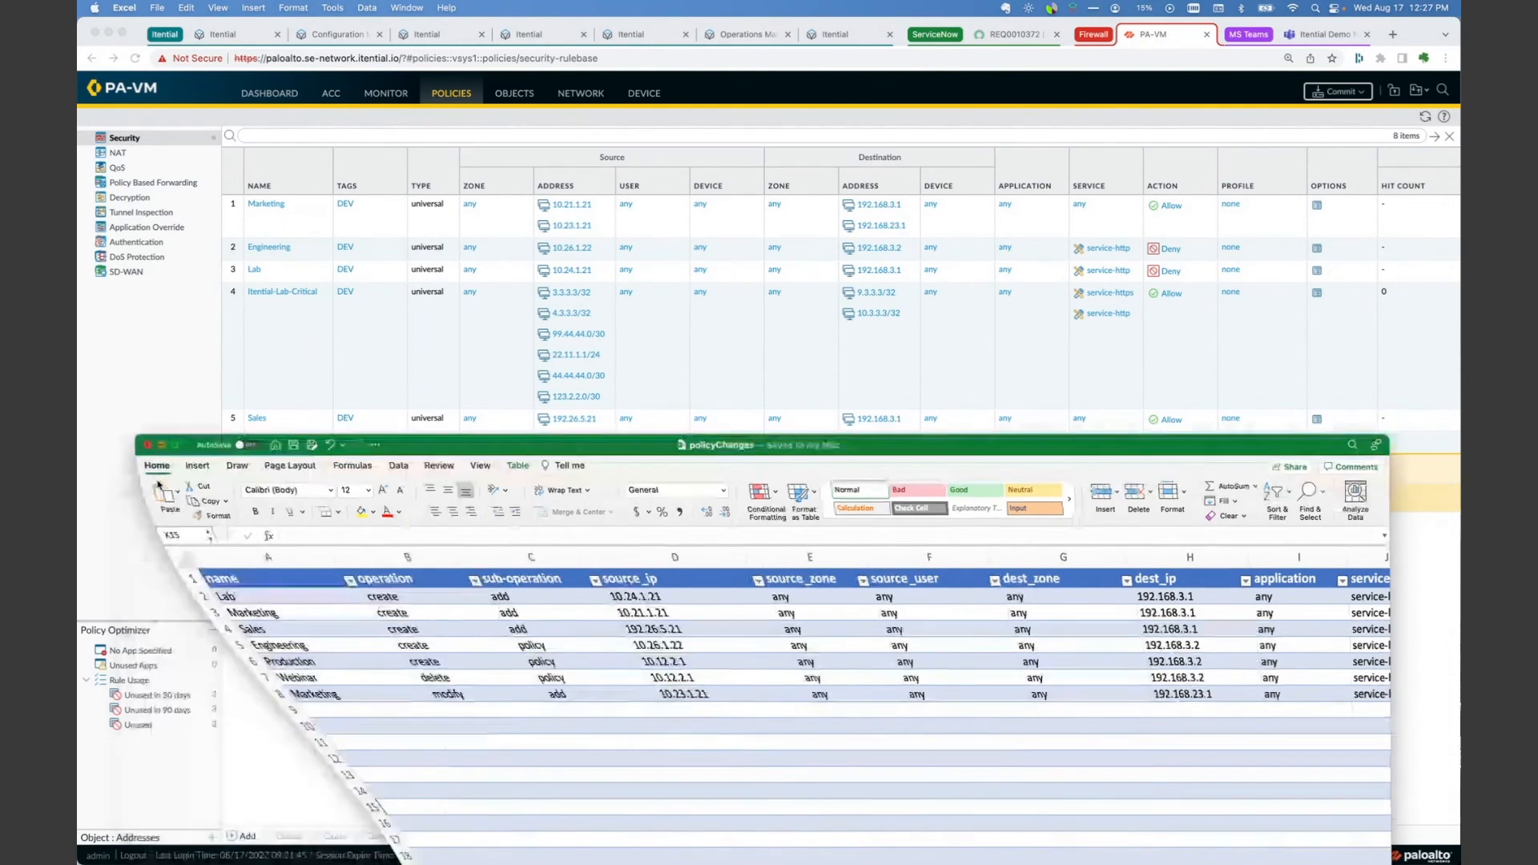